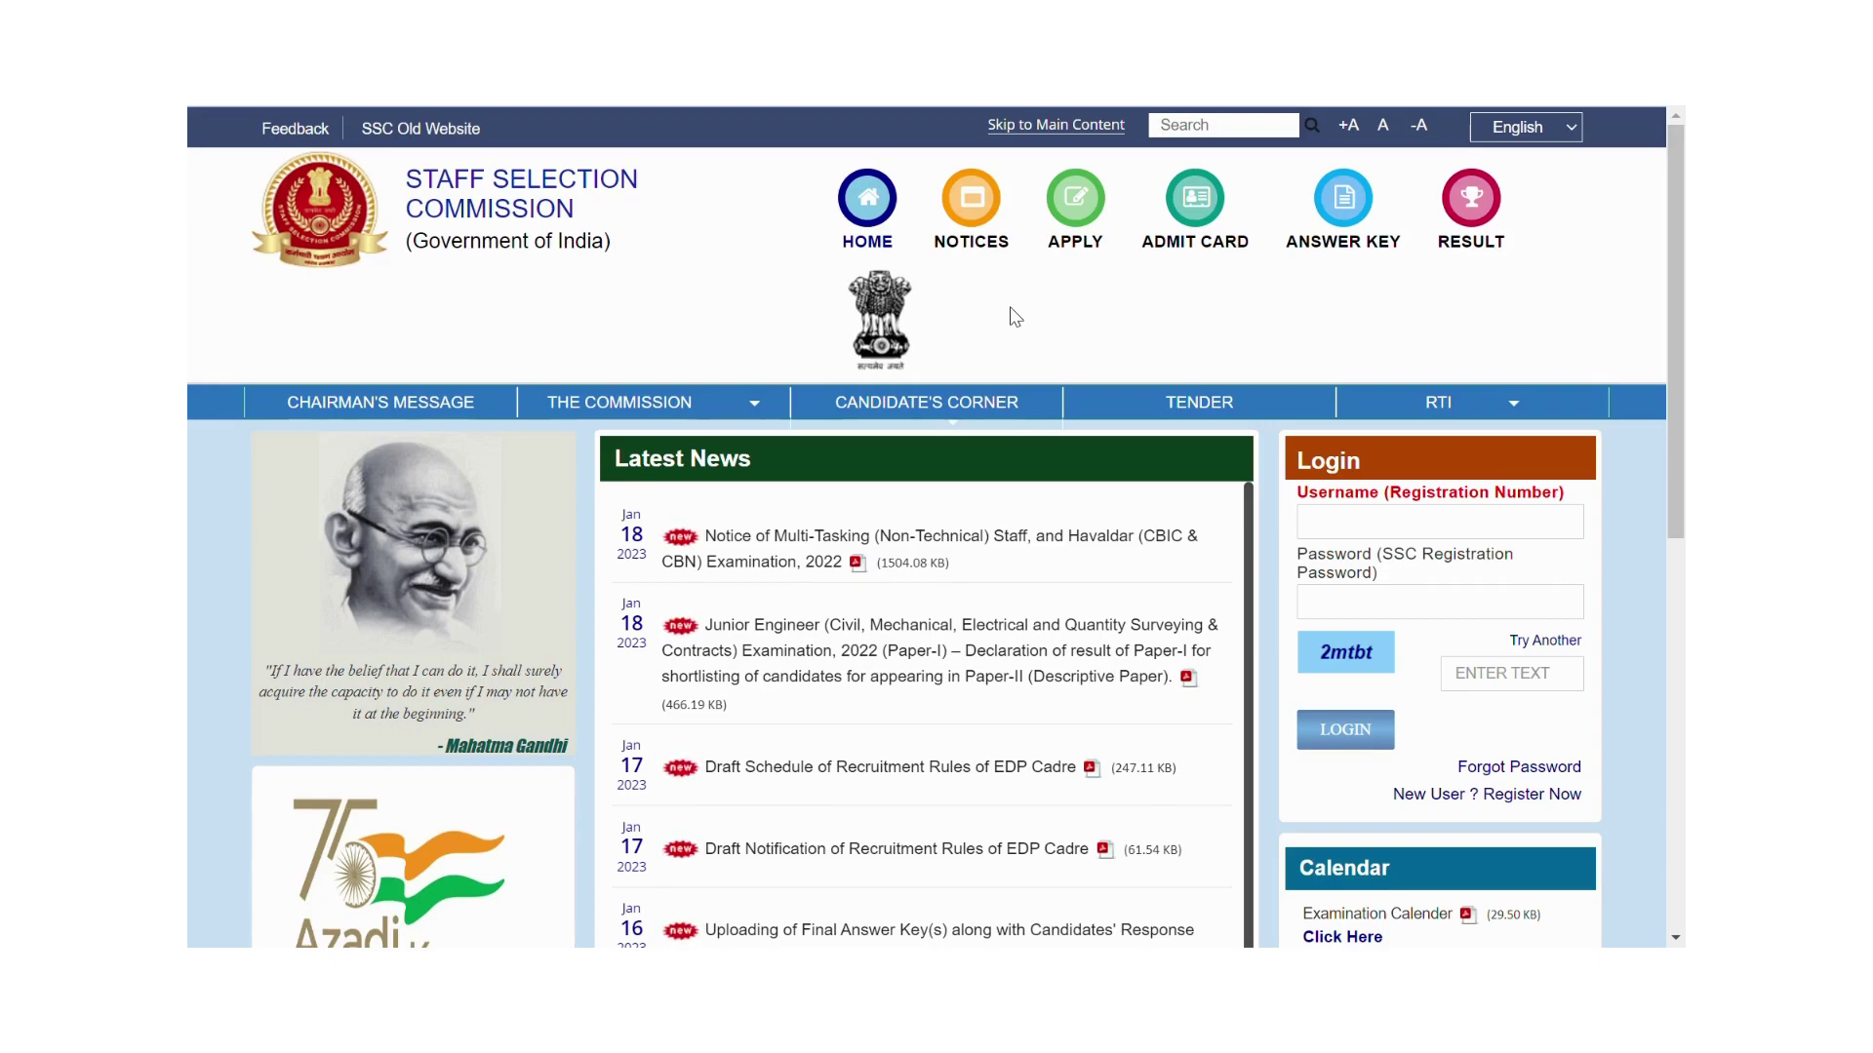
Open the new-user registration form from the SSC home page.
scroll(1682, 332, "down", 1)
scroll(1683, 293, "up", 1)
left_click_drag(1681, 364, 1679, 366)
left_click_drag(1671, 476, 1671, 548)
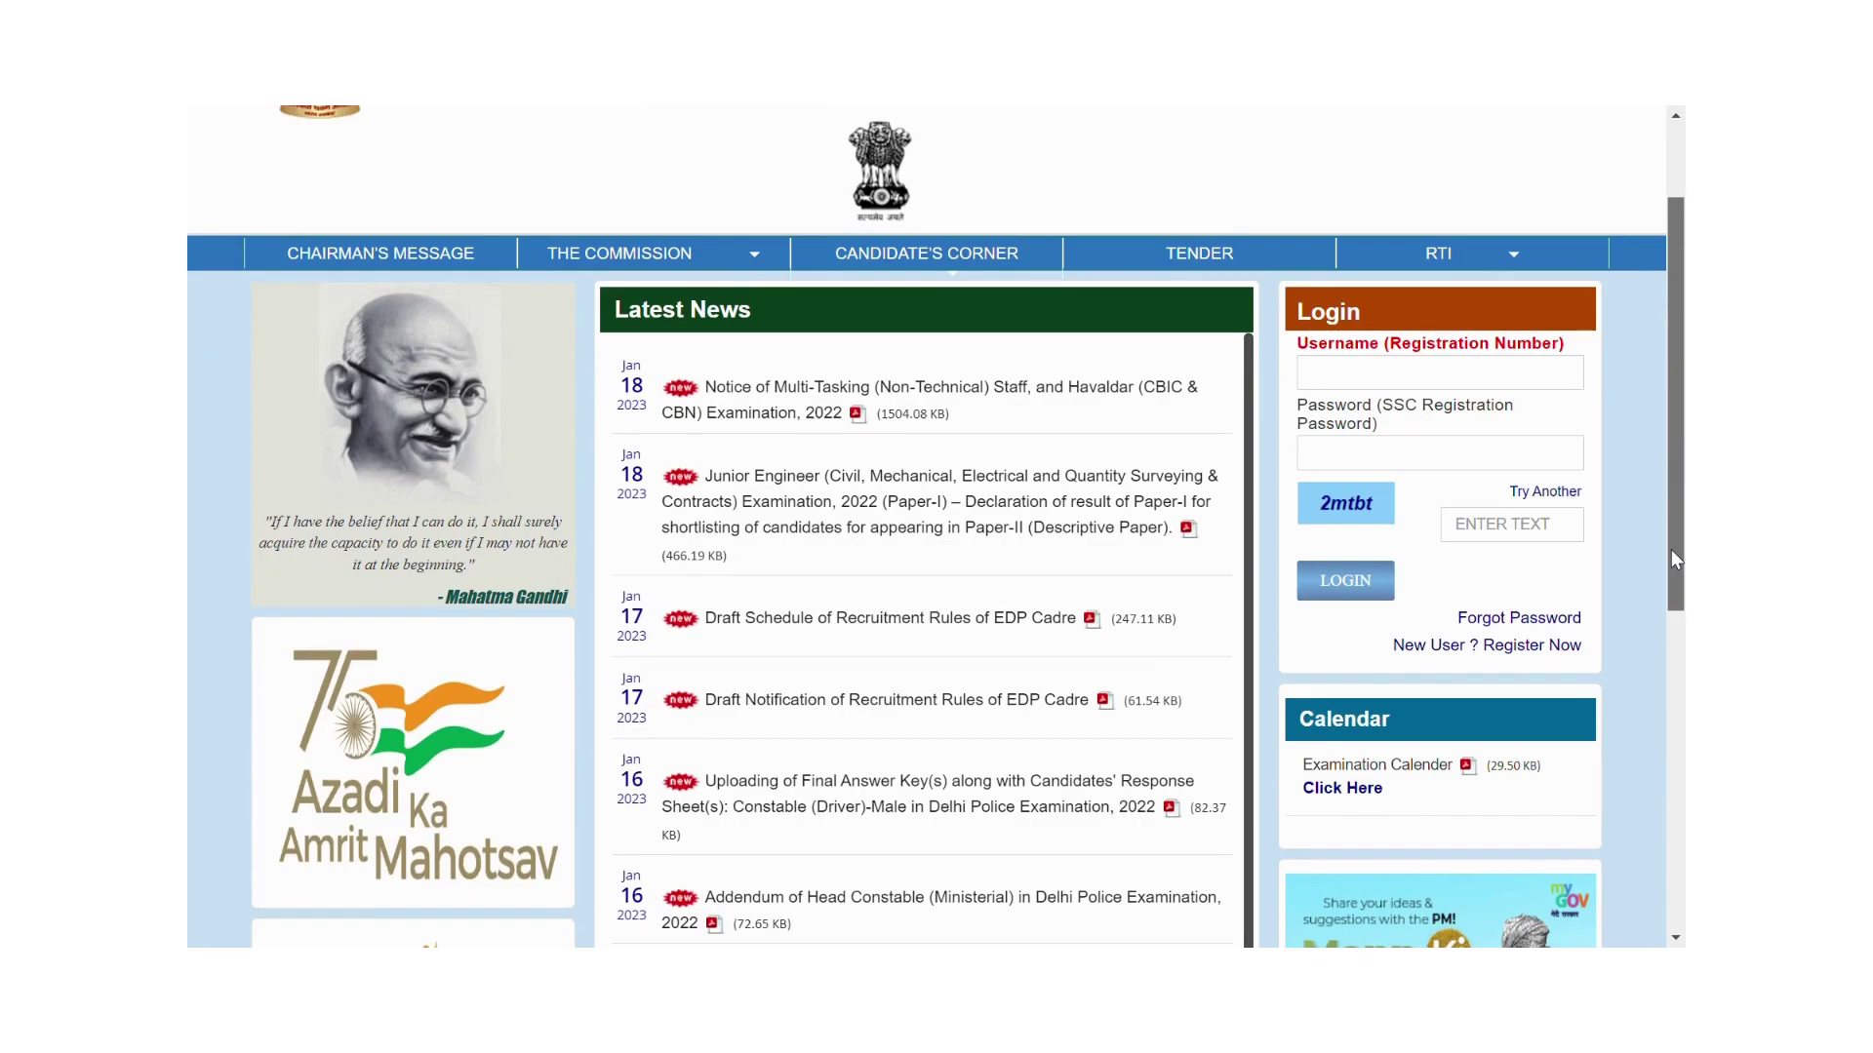
left_click(1520, 651)
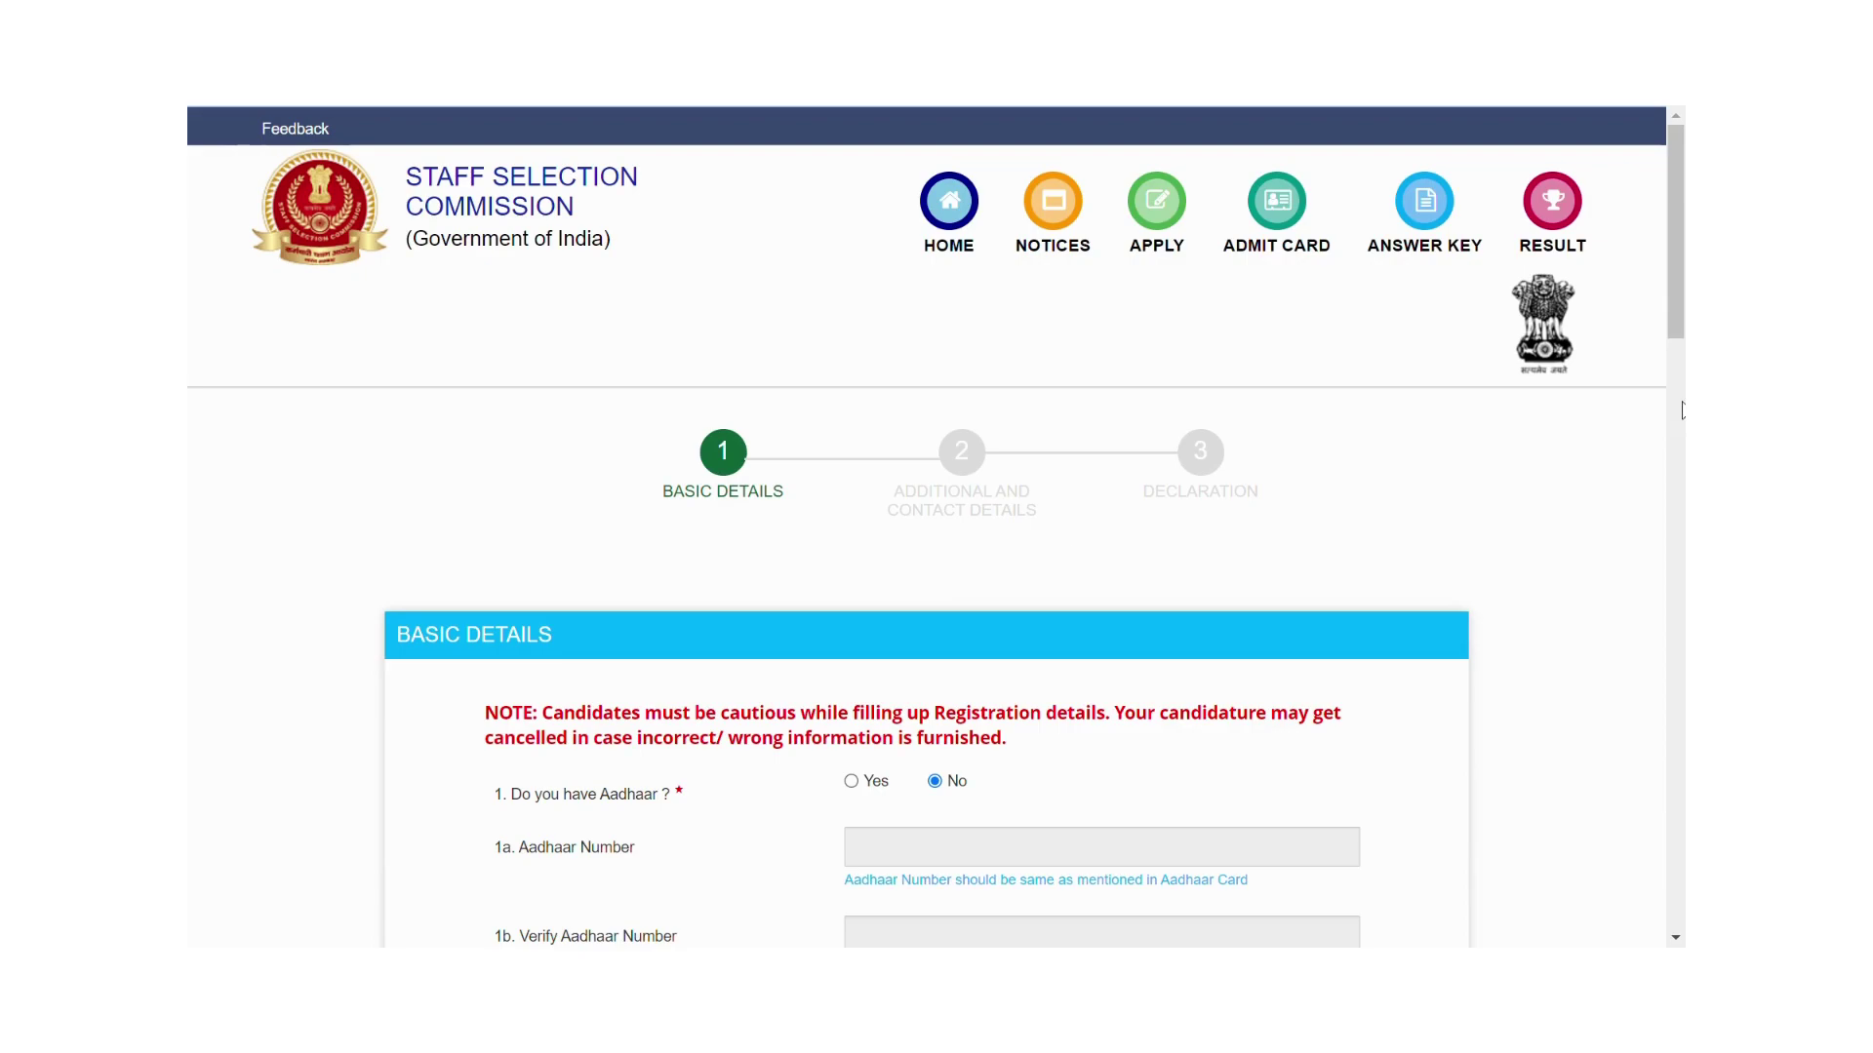
Answer Yes to having Aadhaar and enter the Aadhaar number in both Aadhaar fields.
left_click_drag(1677, 310, 1661, 427)
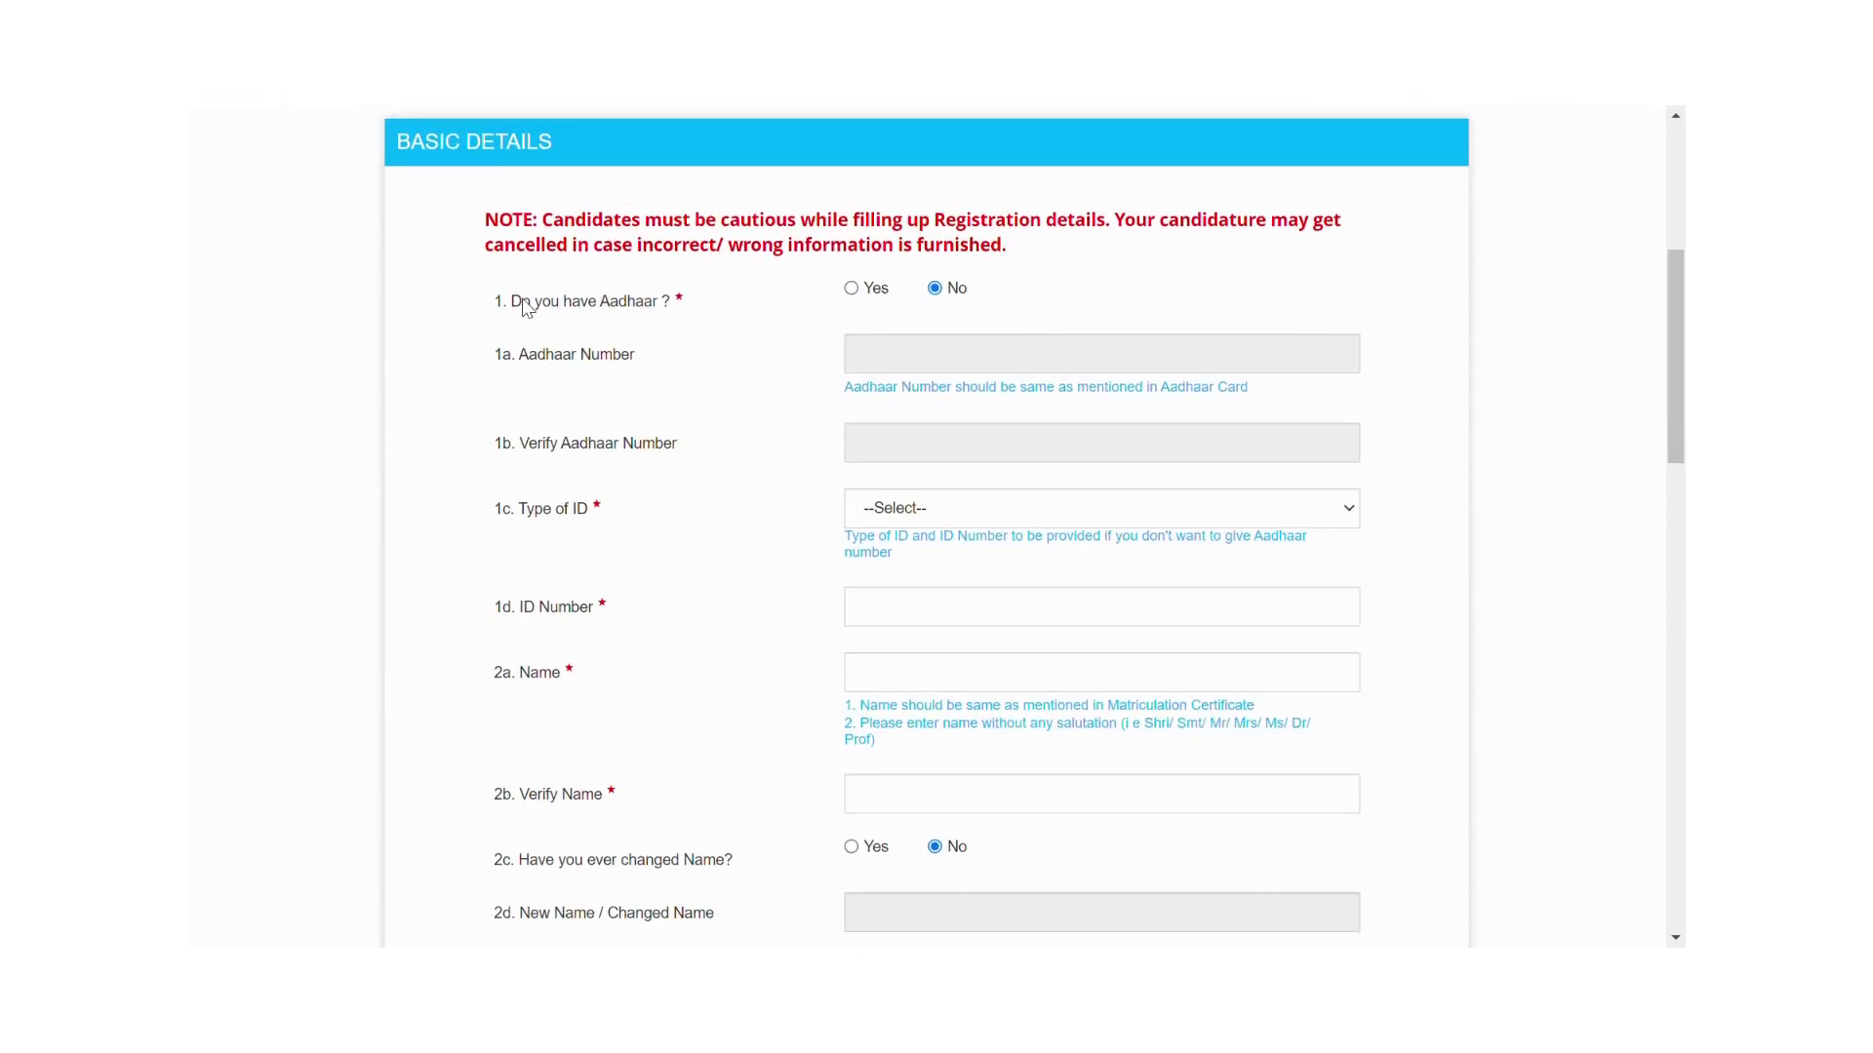
left_click(852, 289)
left_click(883, 363)
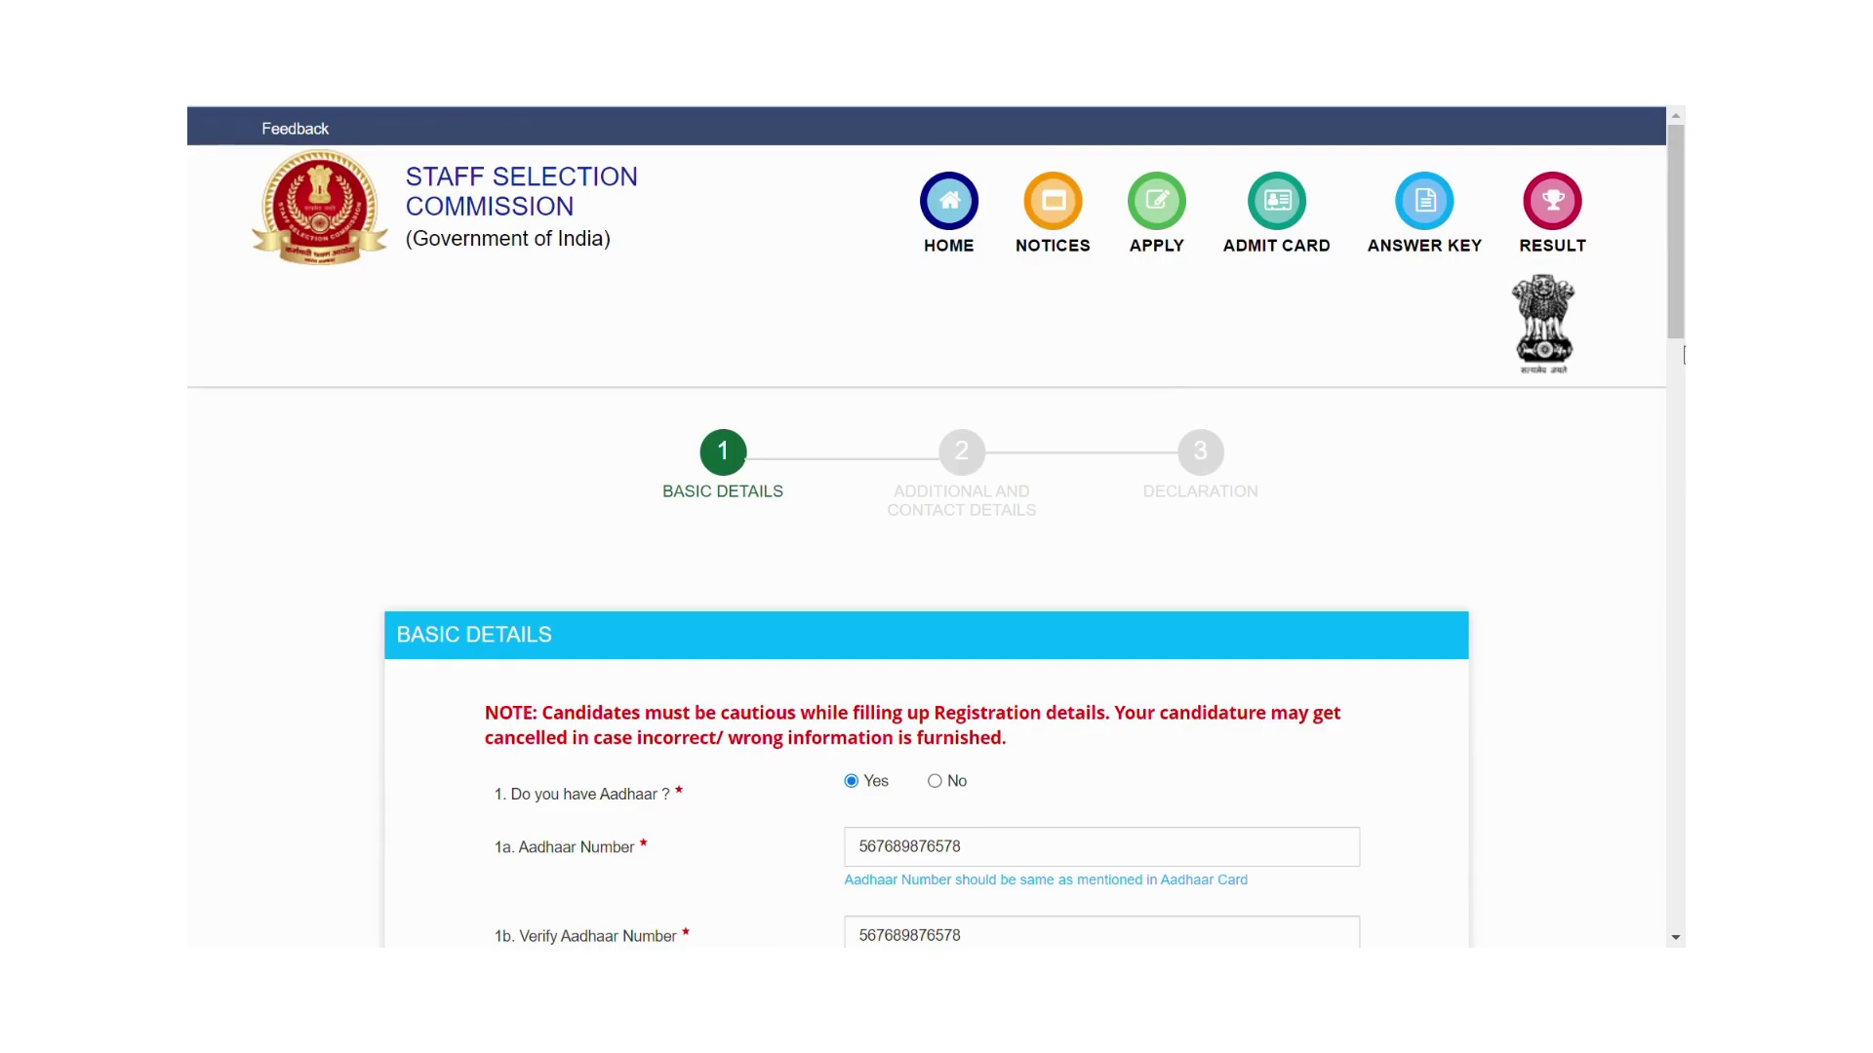
scroll(1671, 406, "down", 3)
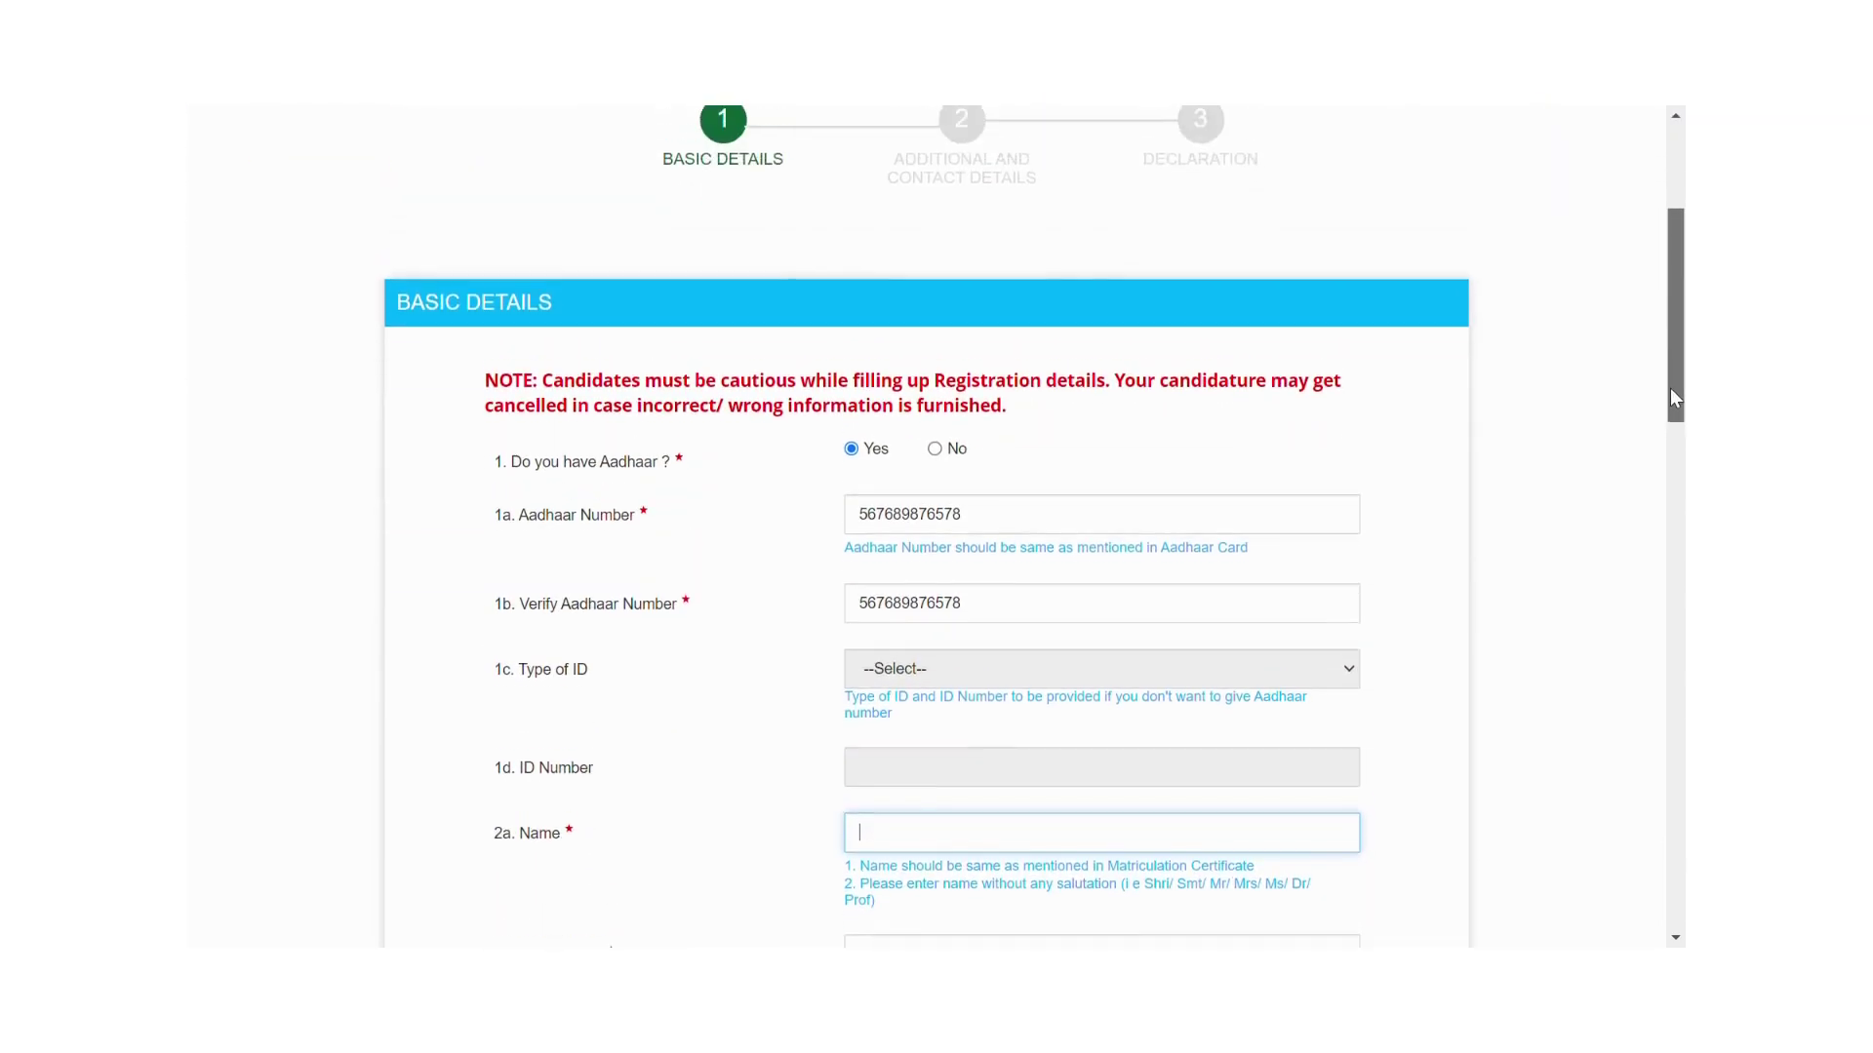
scroll(1670, 384, "down", 2)
scroll(1665, 431, "up", 1)
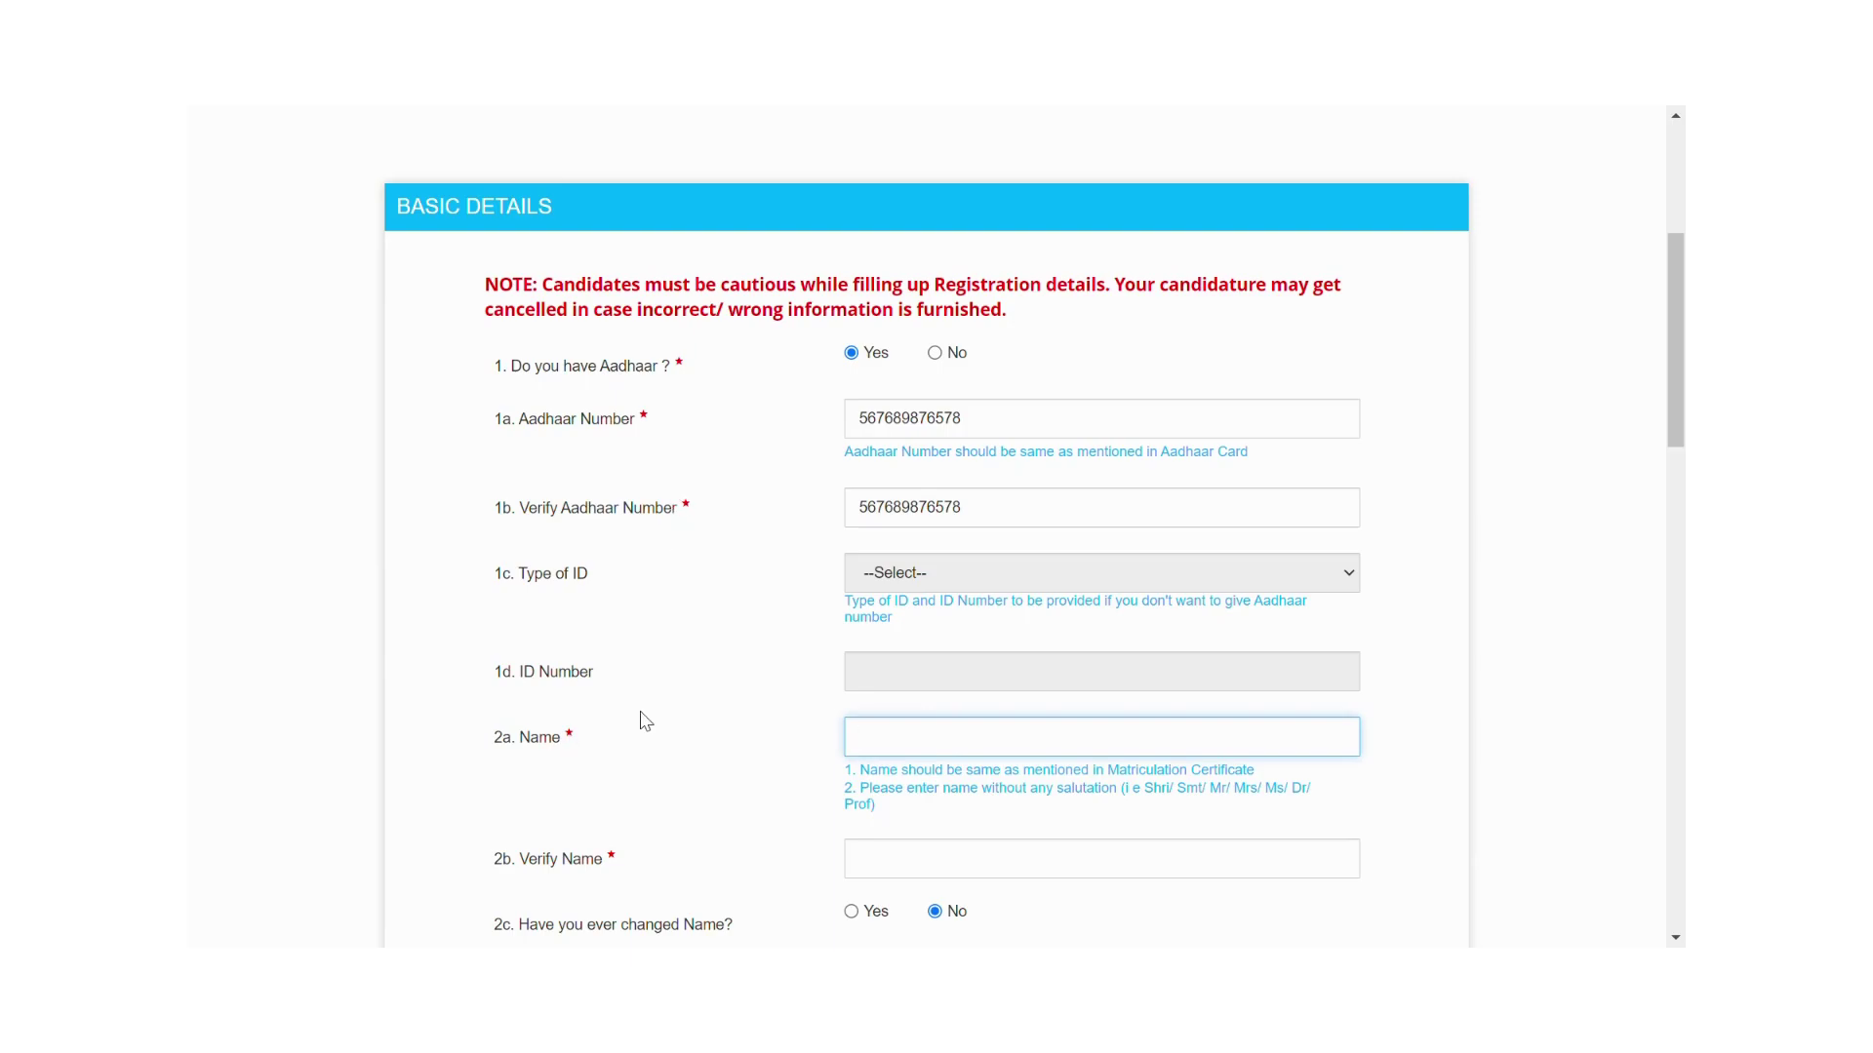
scroll(1675, 439, "down", 1)
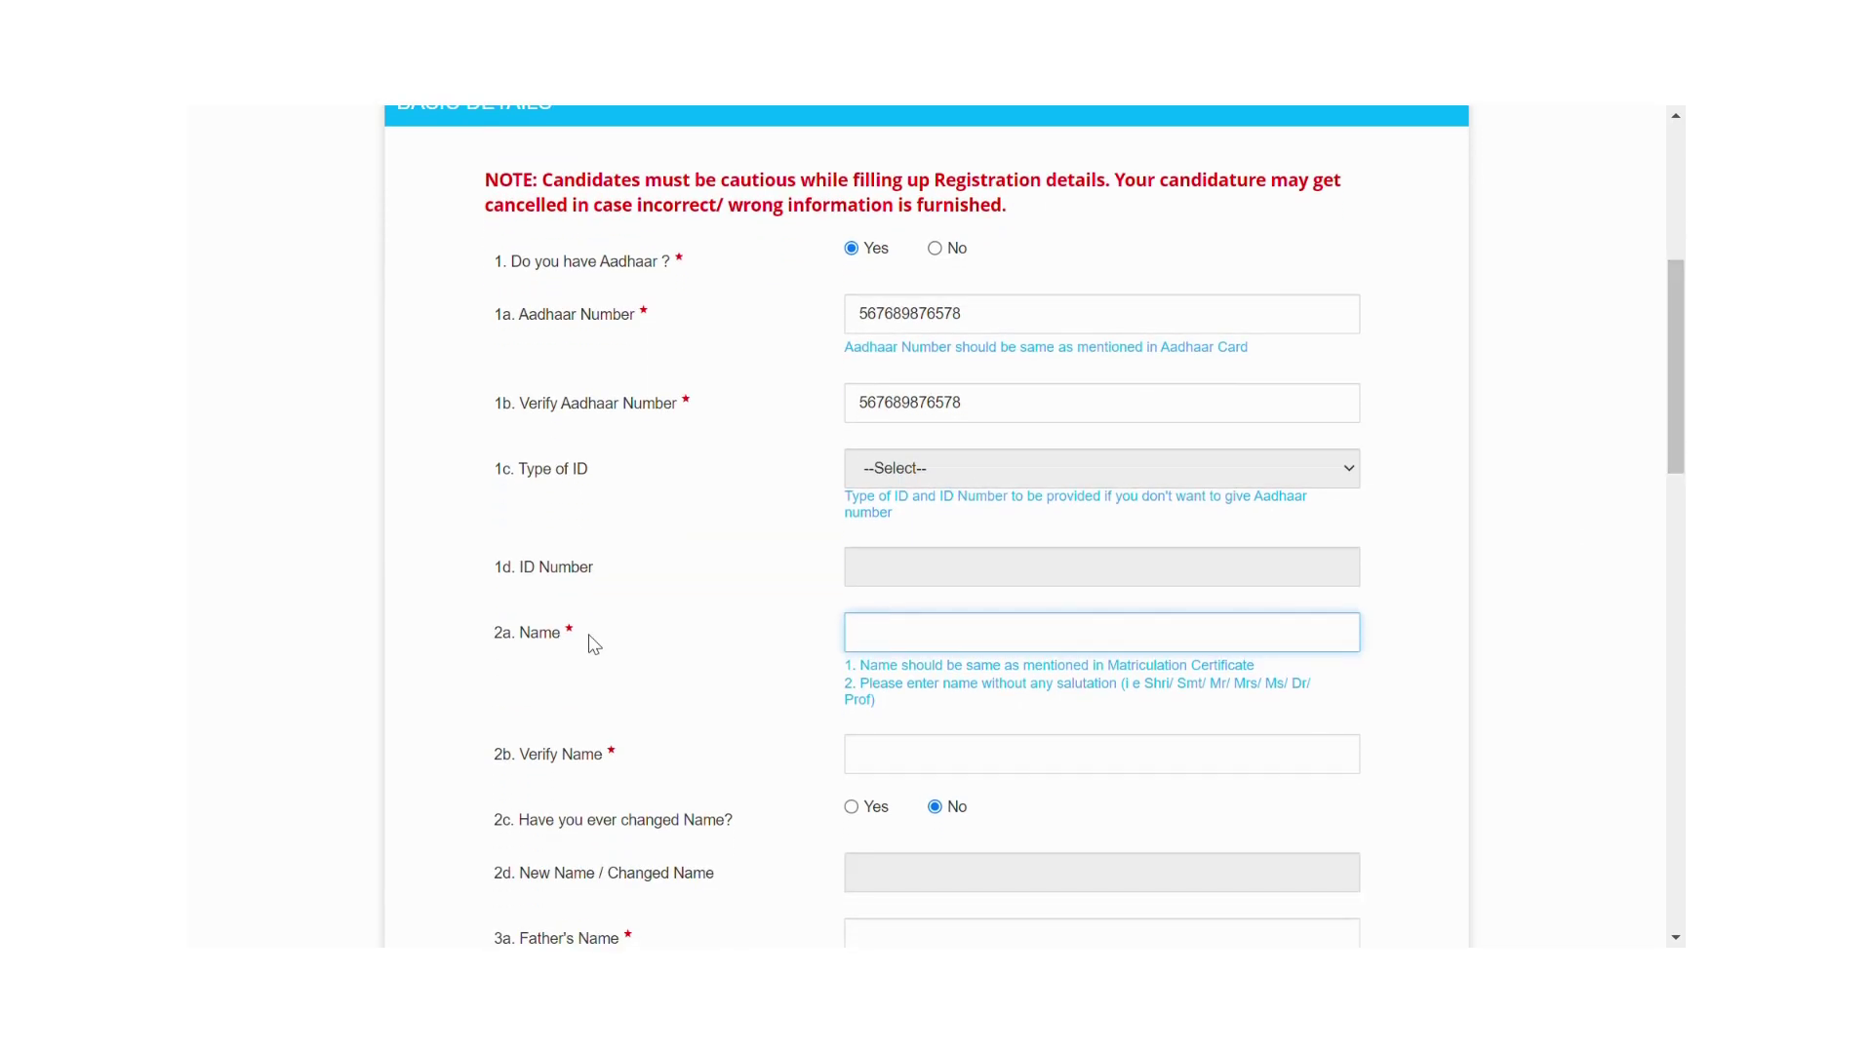
Enter the candidate's name in Name and again in Verify Name.
type("ARUN")
left_click(960, 767)
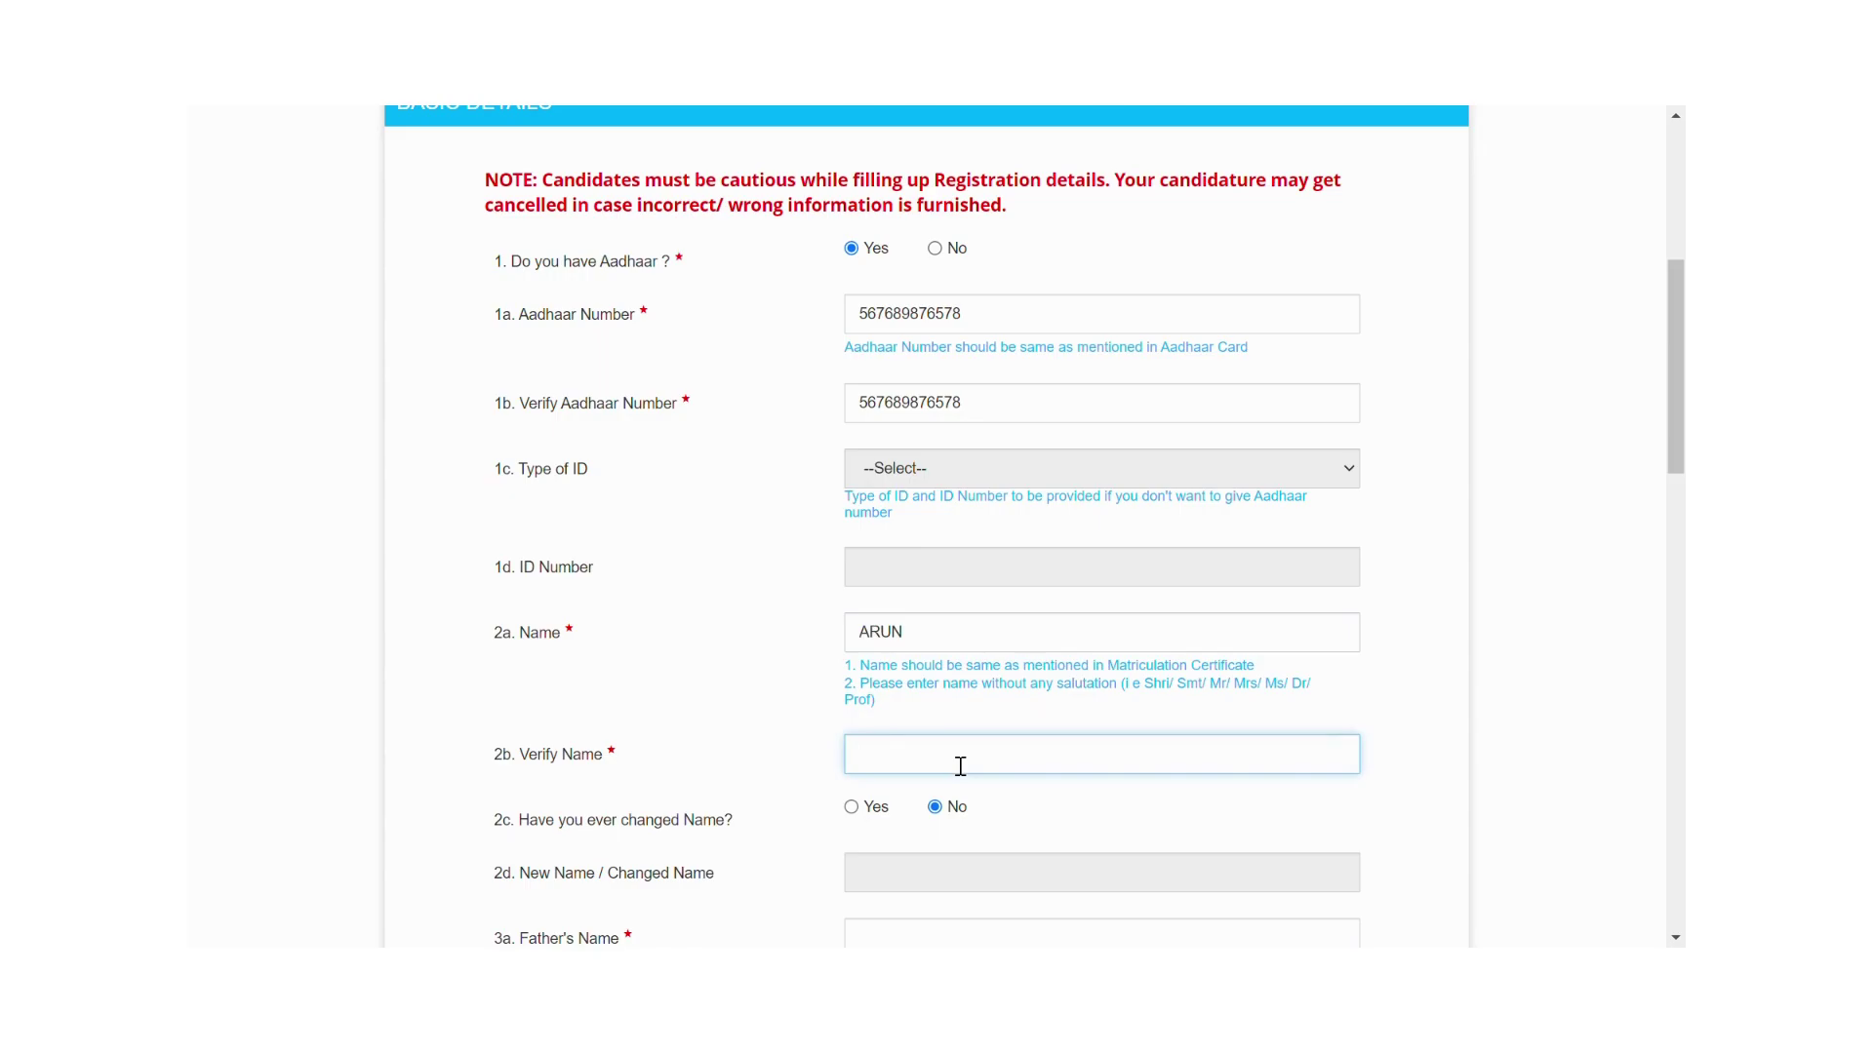
type("ARUN")
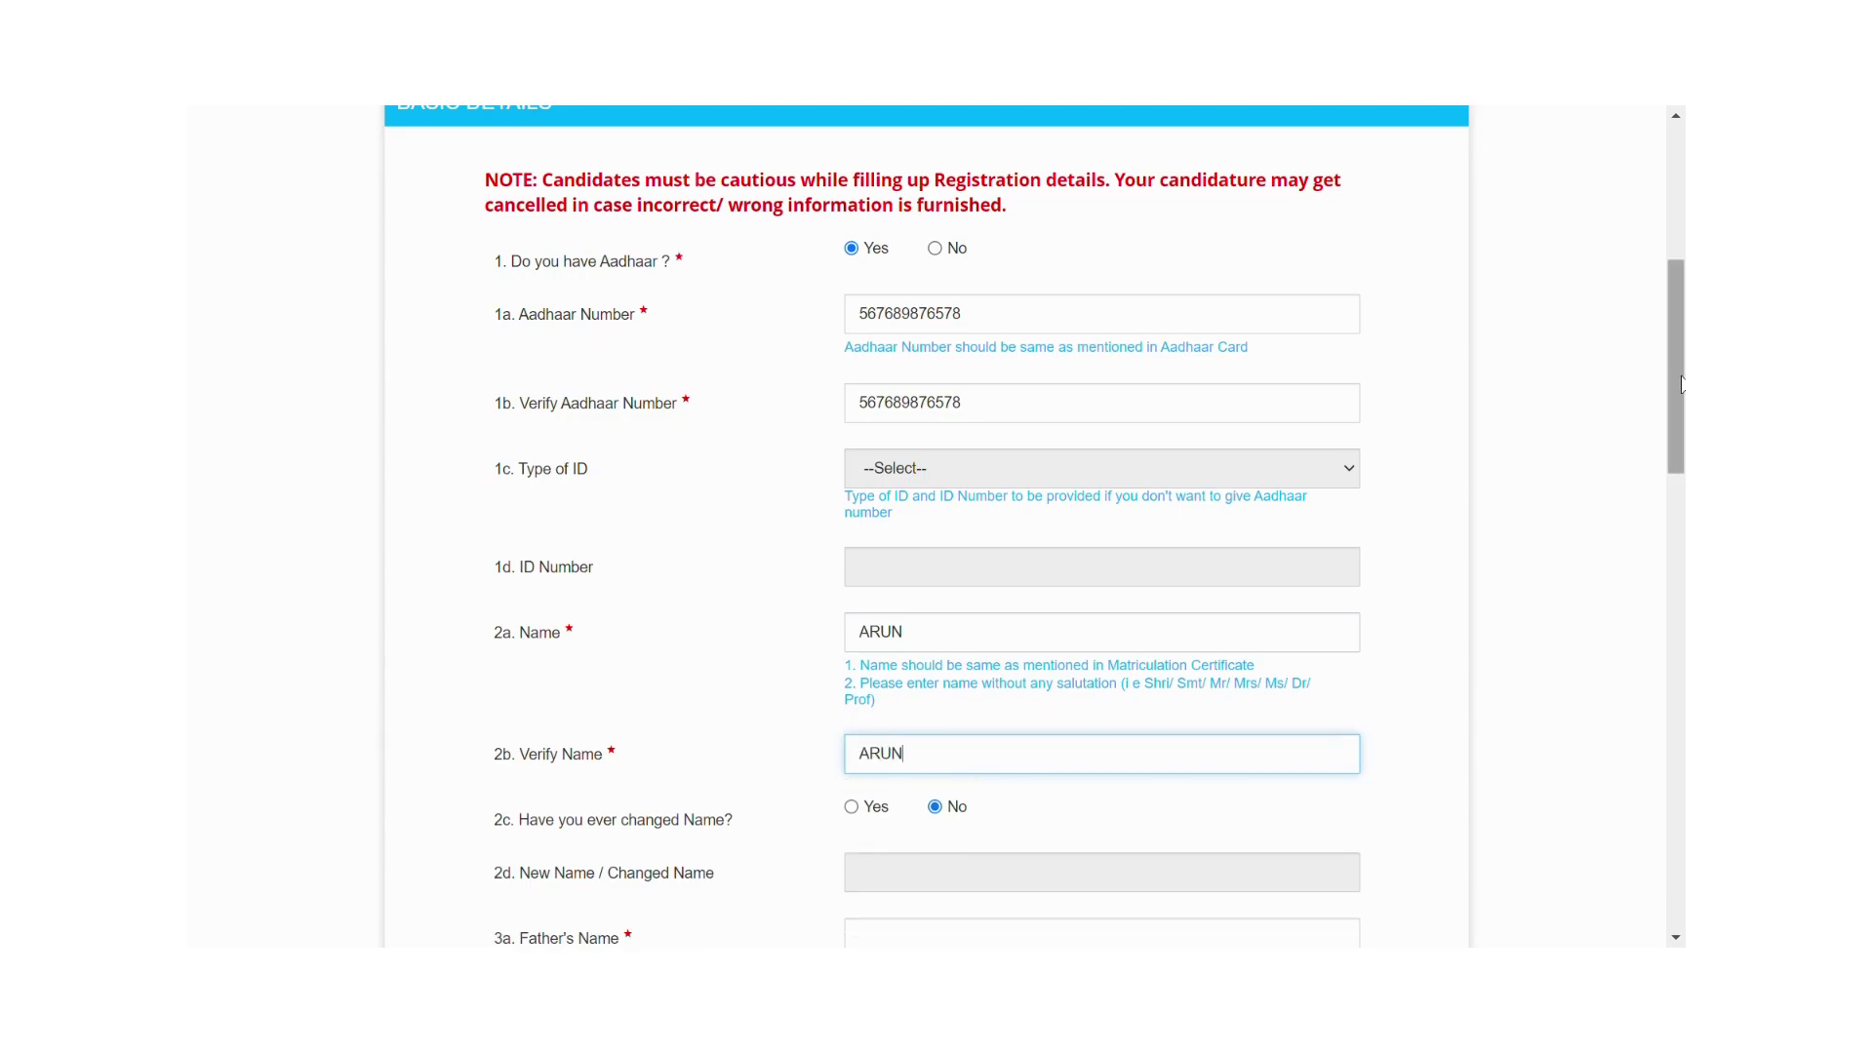
left_click_drag(1673, 388, 1669, 452)
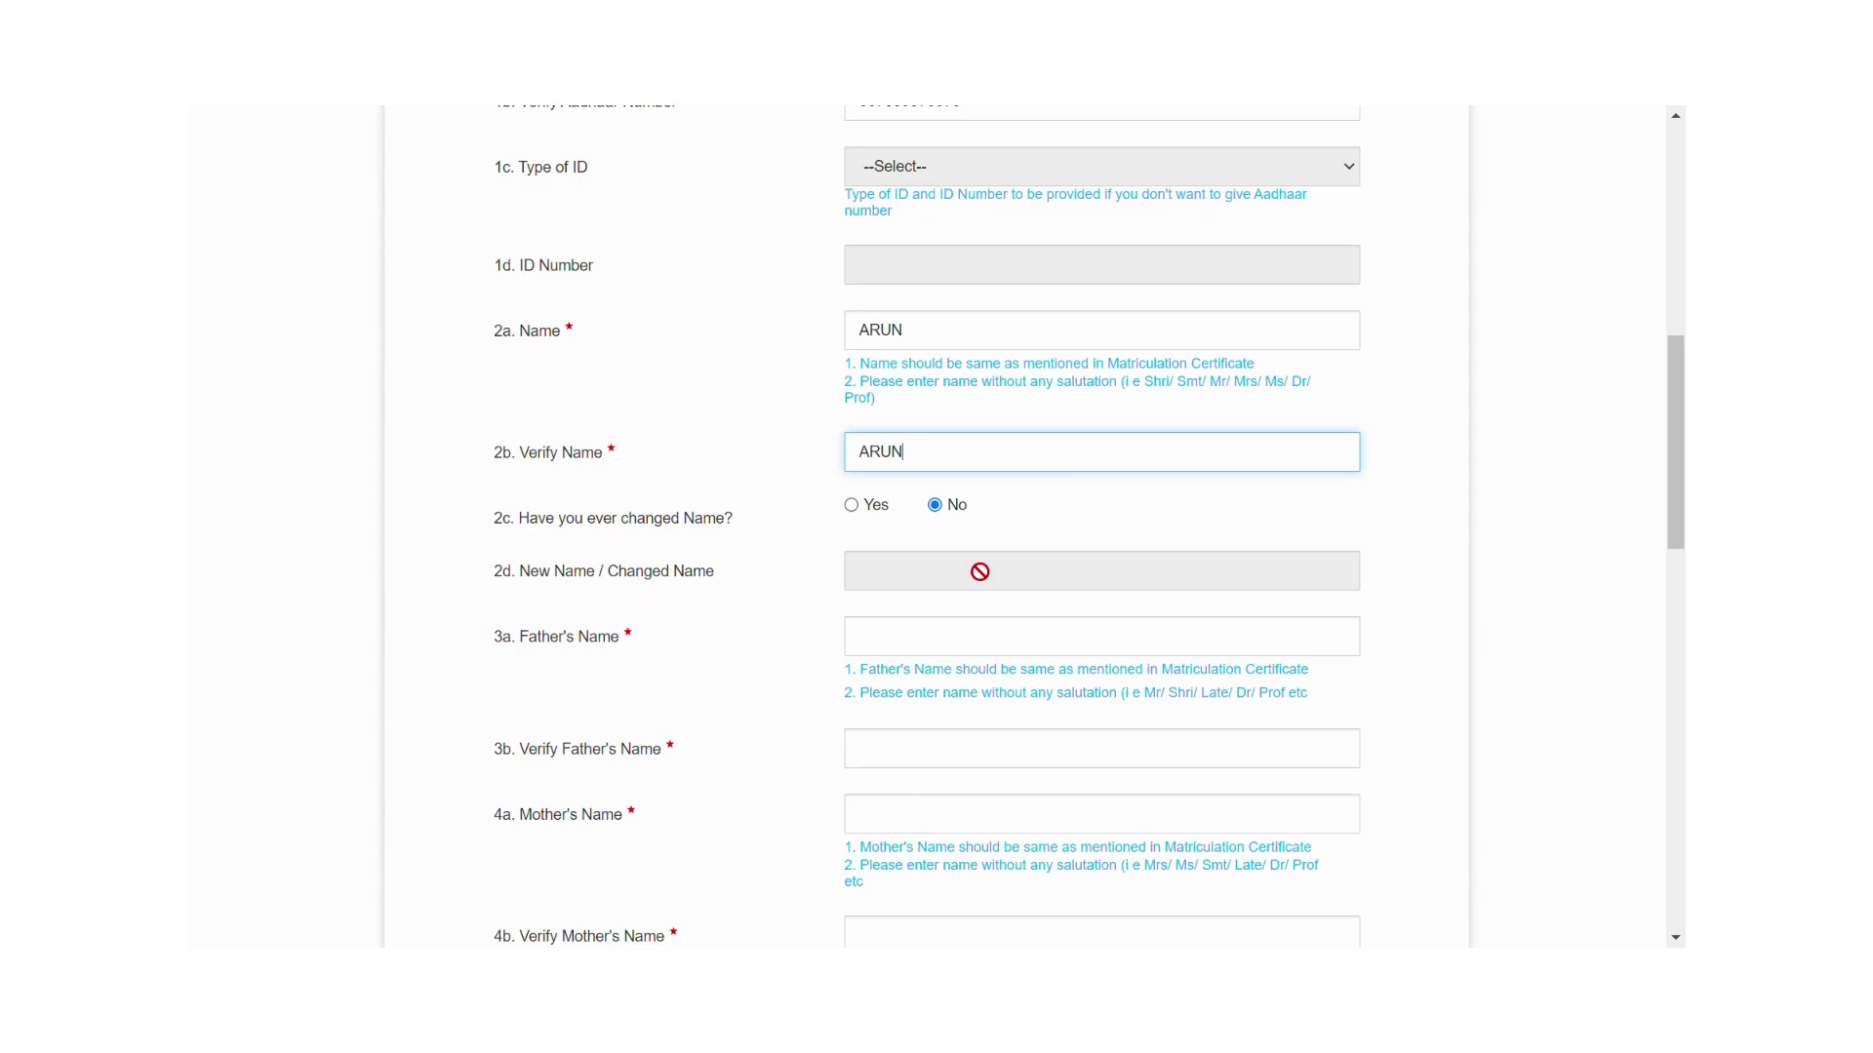
Enter the father's name in both Father's Name fields.
left_click(917, 650)
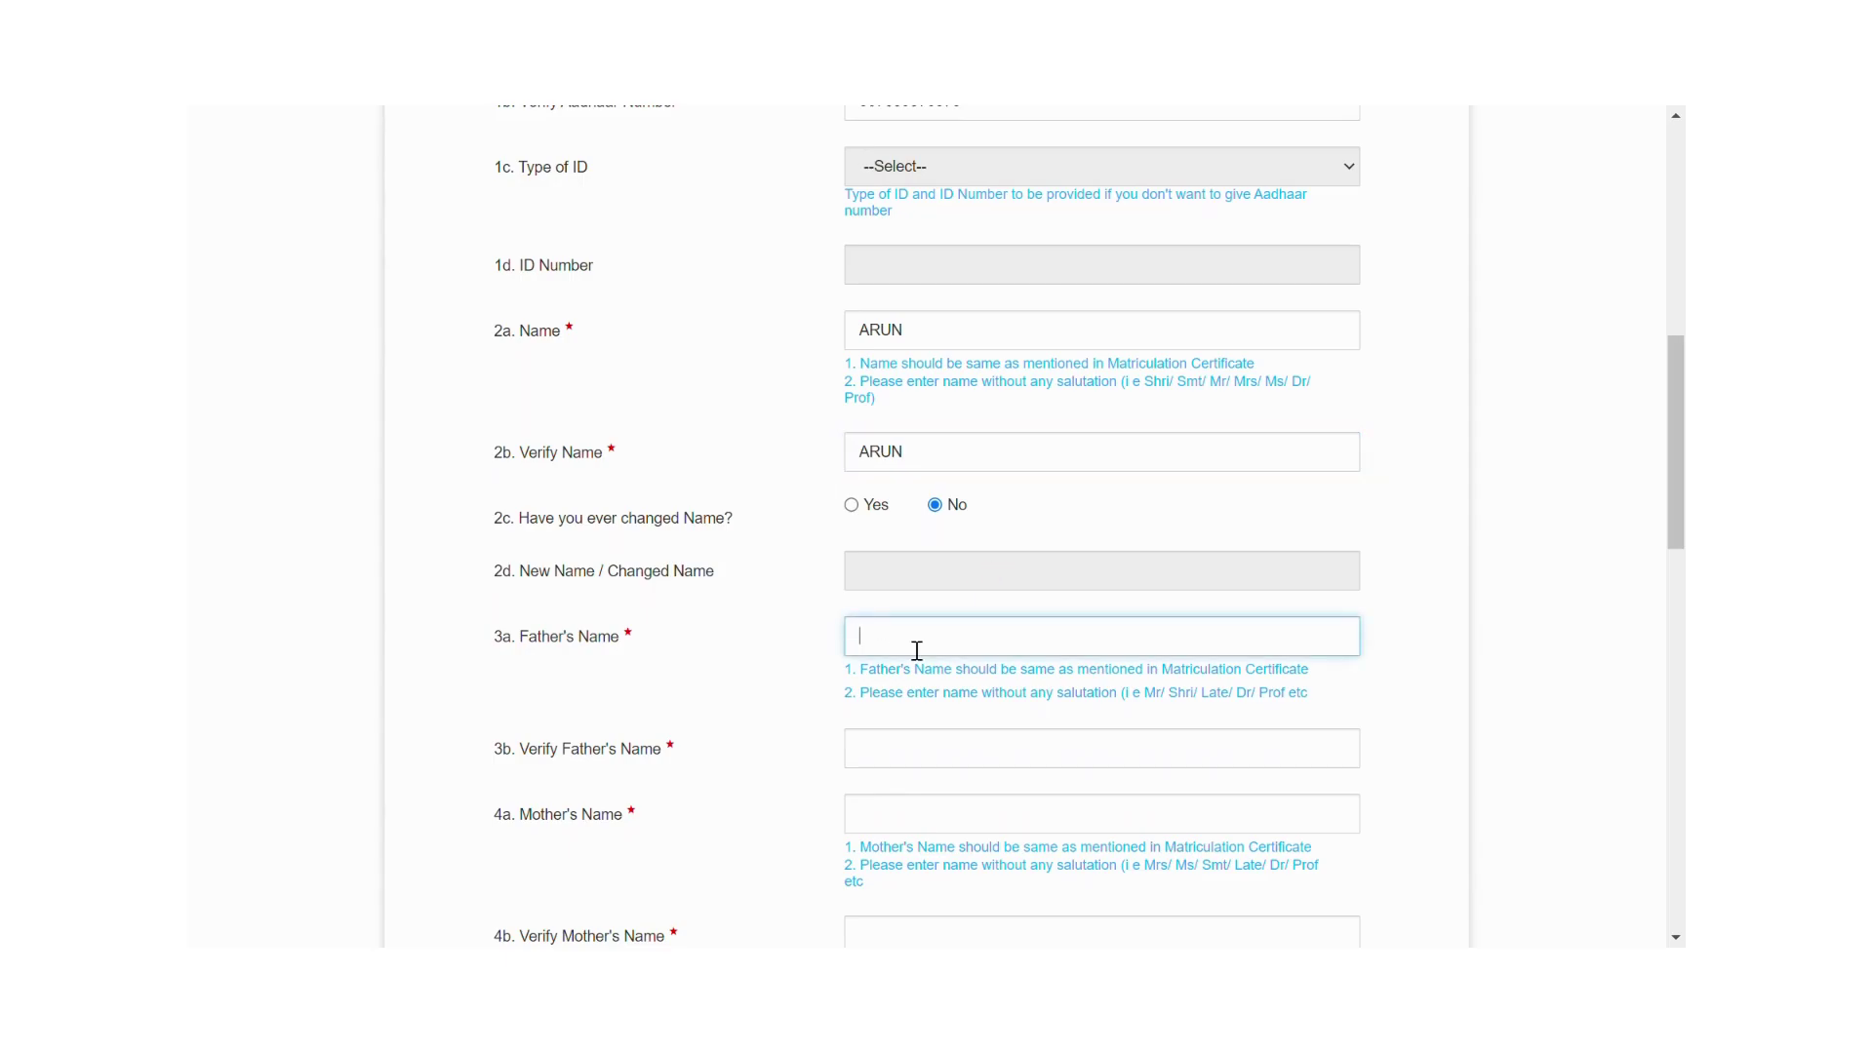
left_click(913, 761)
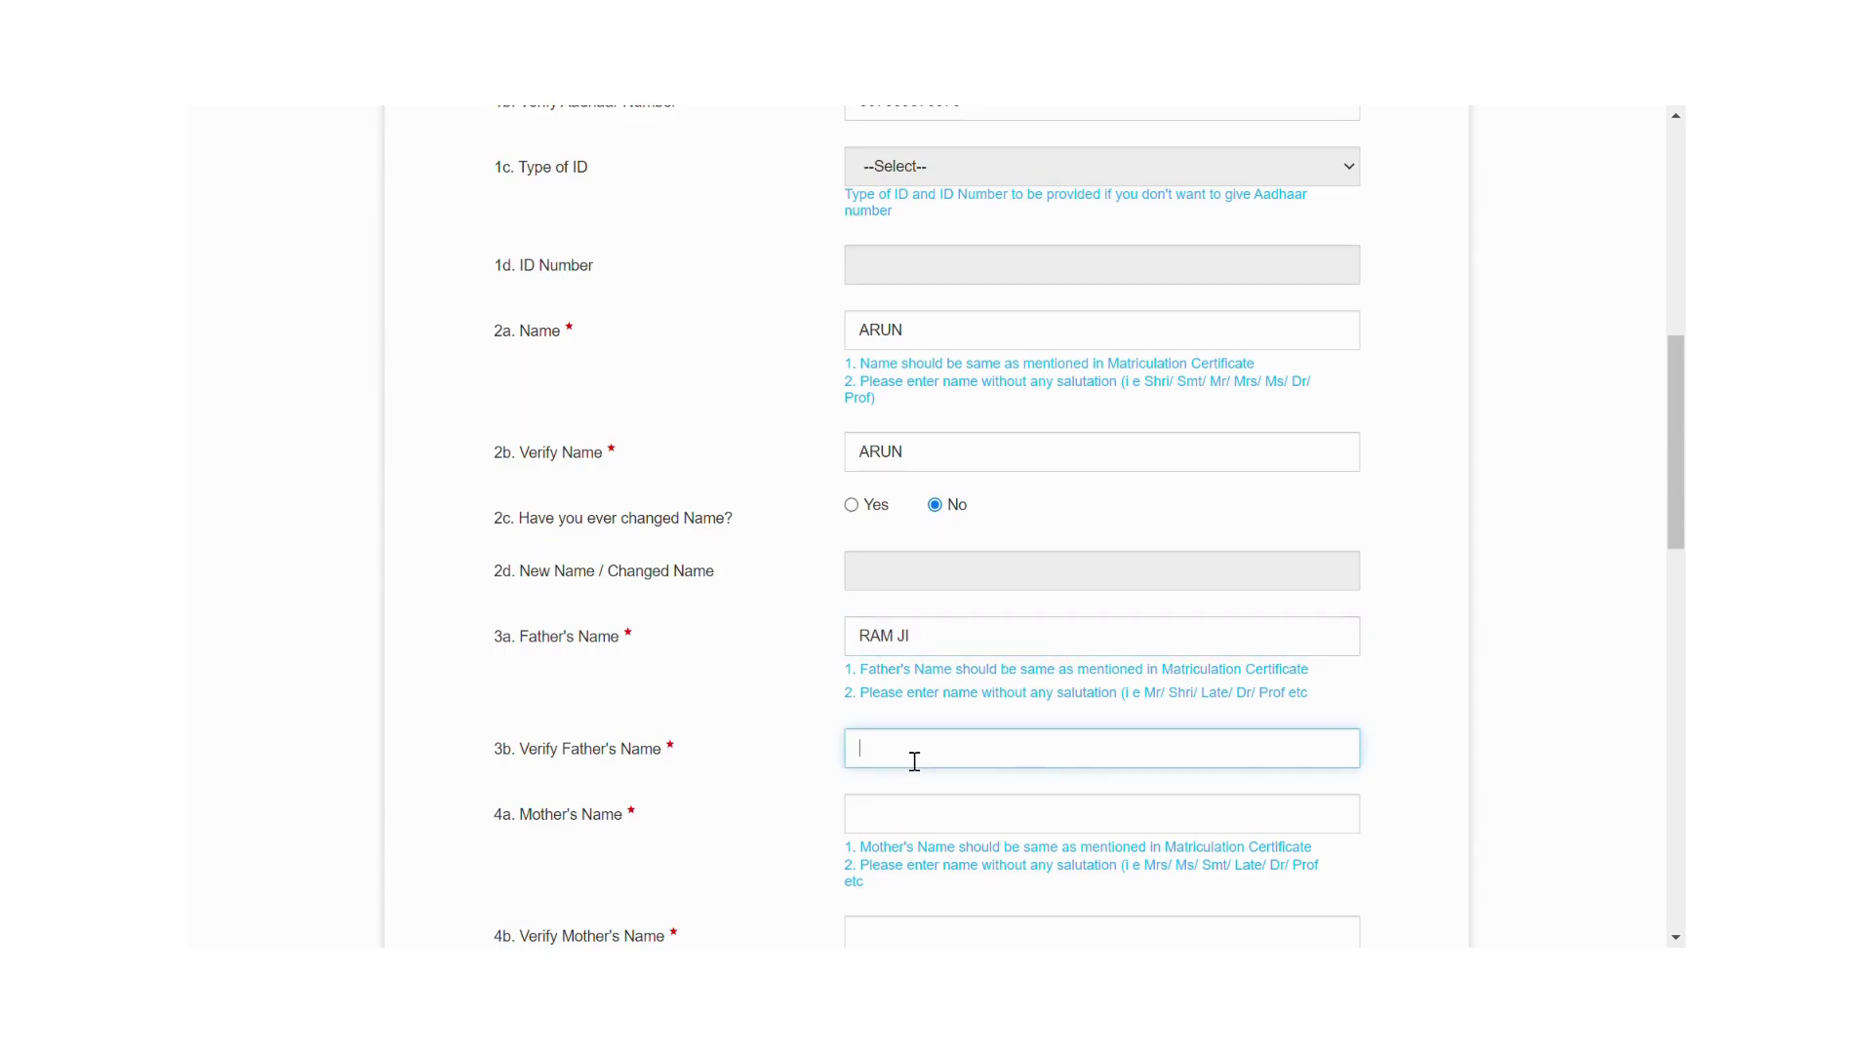
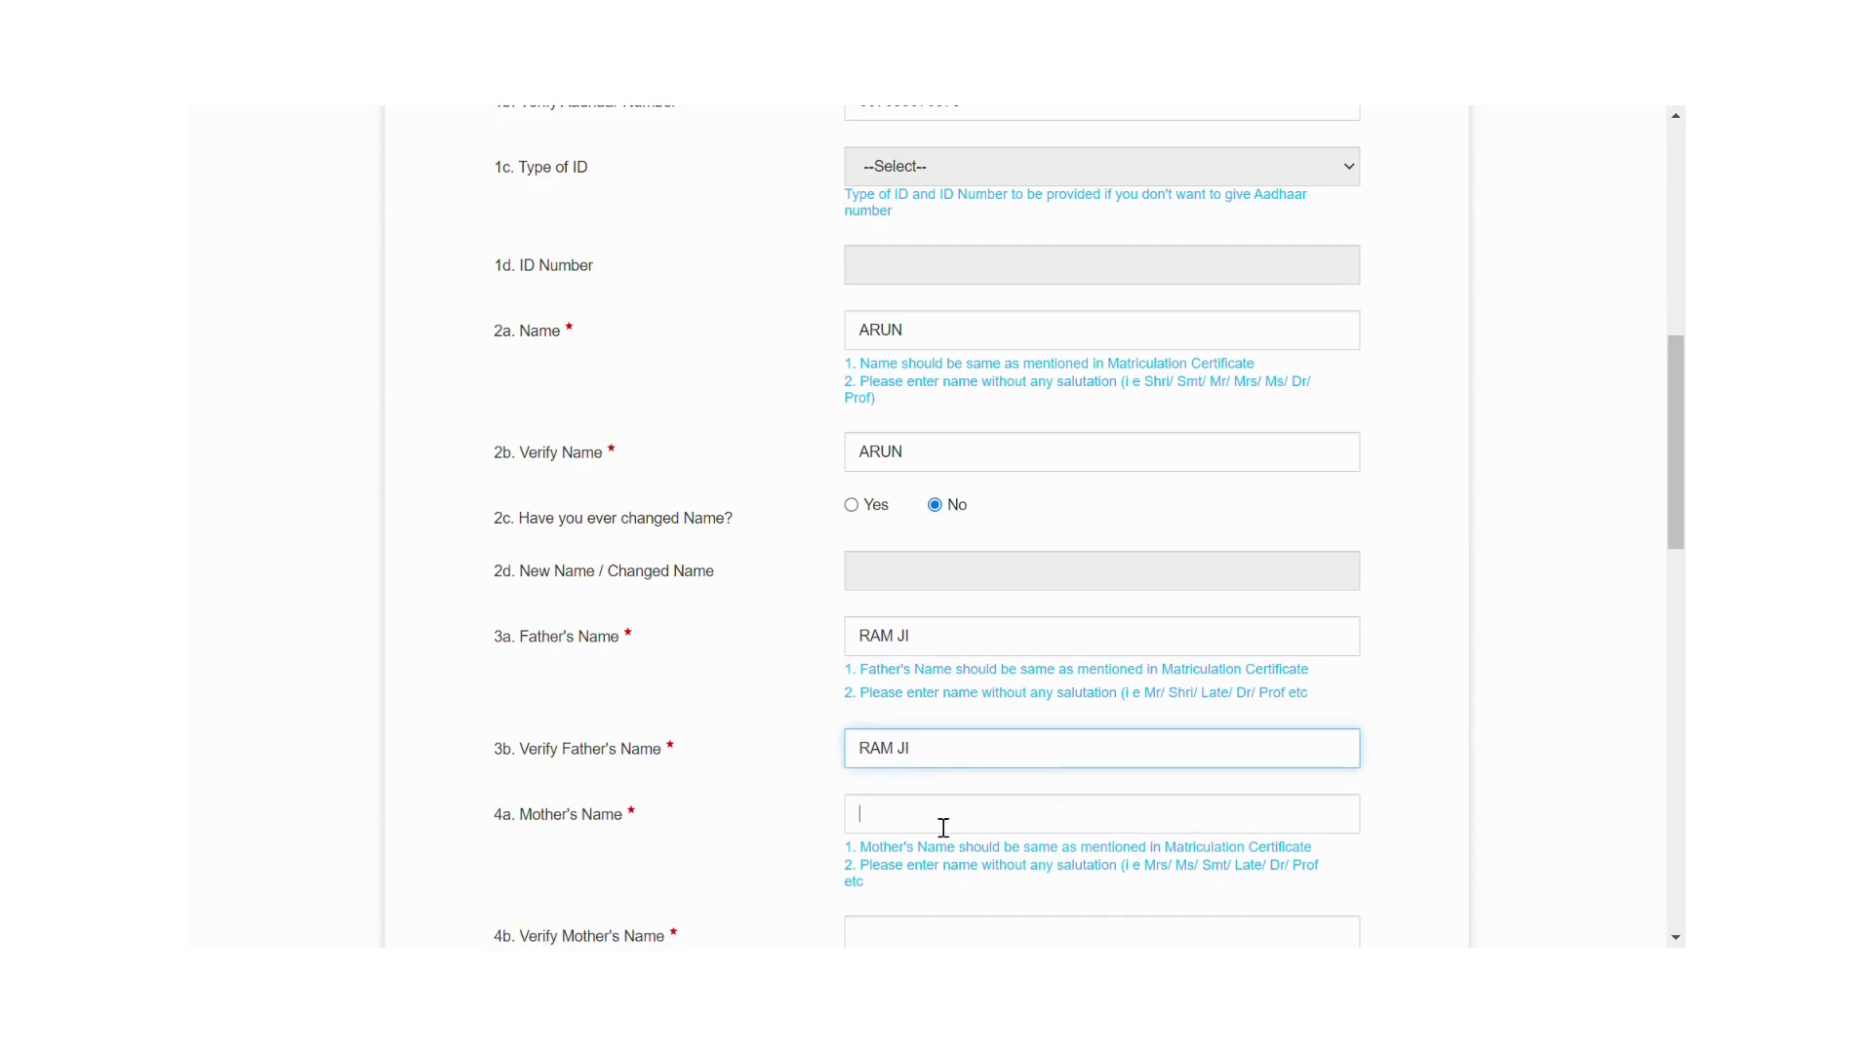
Fill in the mother's name and move to its verify field.
left_click(943, 827)
type("DEVI")
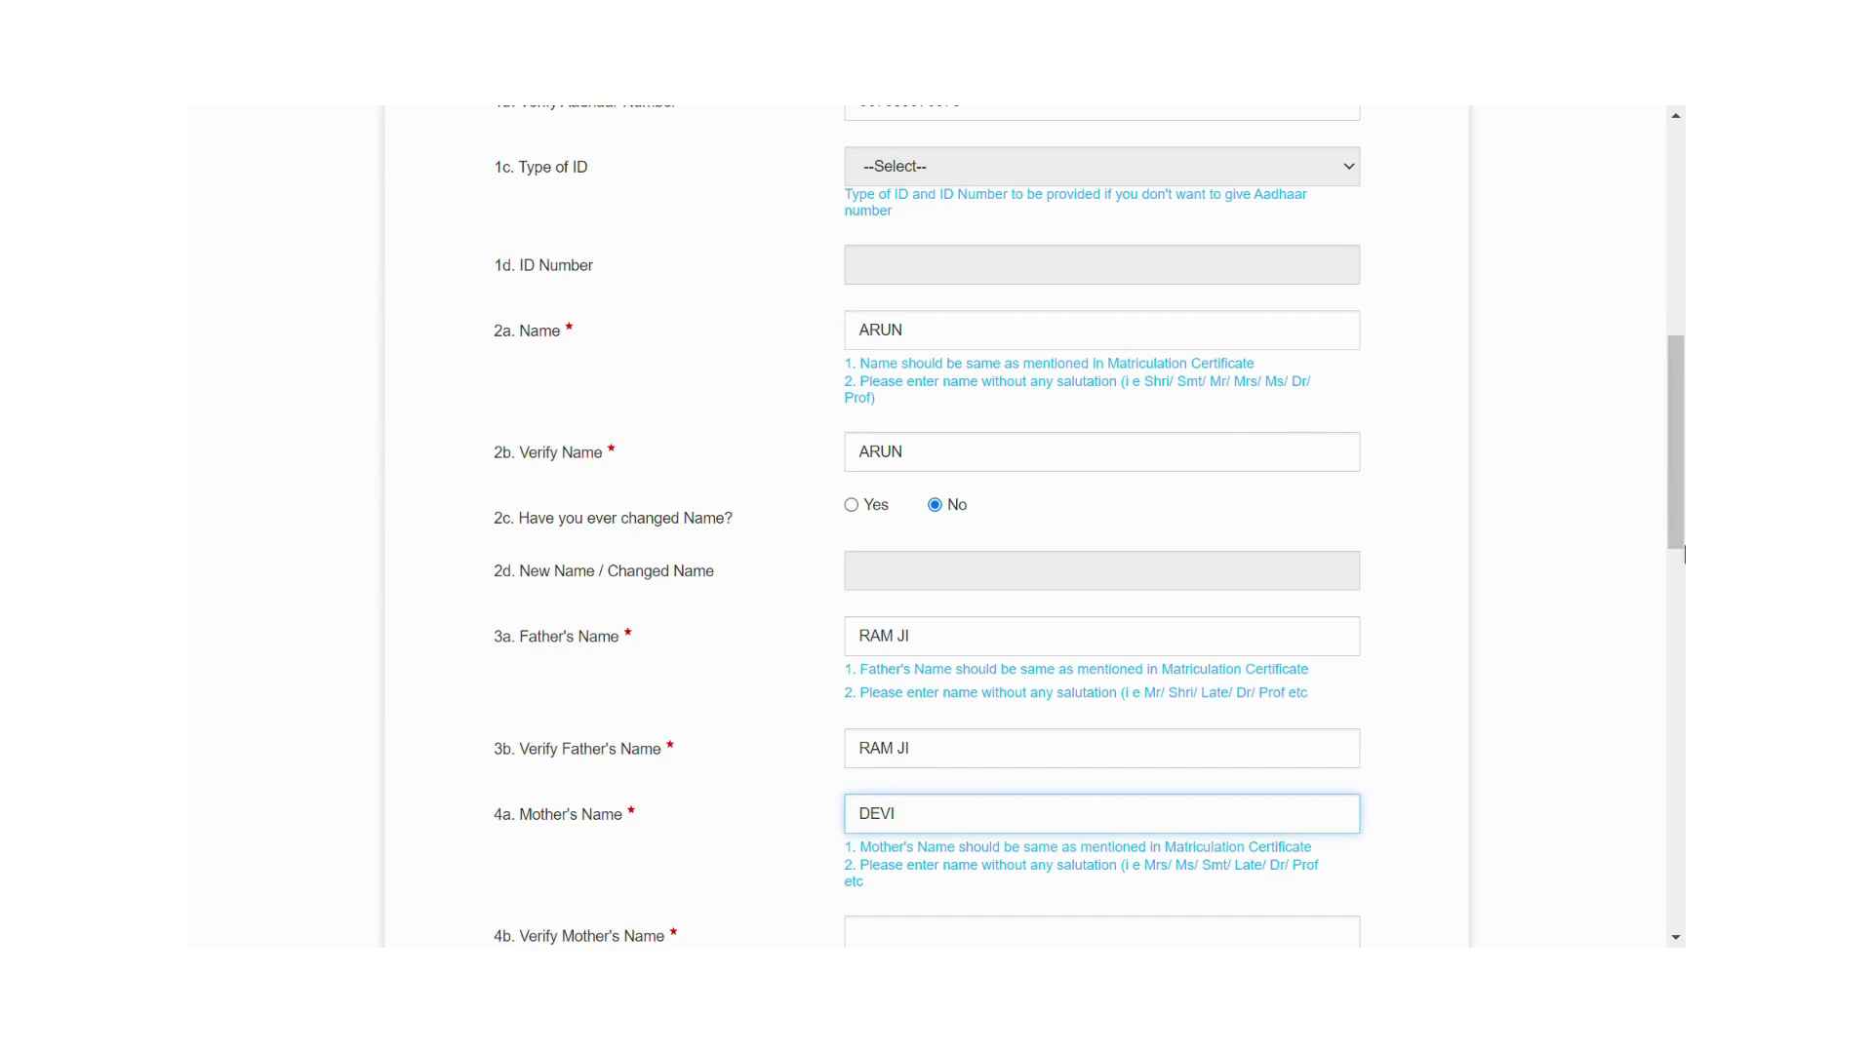
left_click_drag(1672, 441, 1665, 533)
left_click(903, 566)
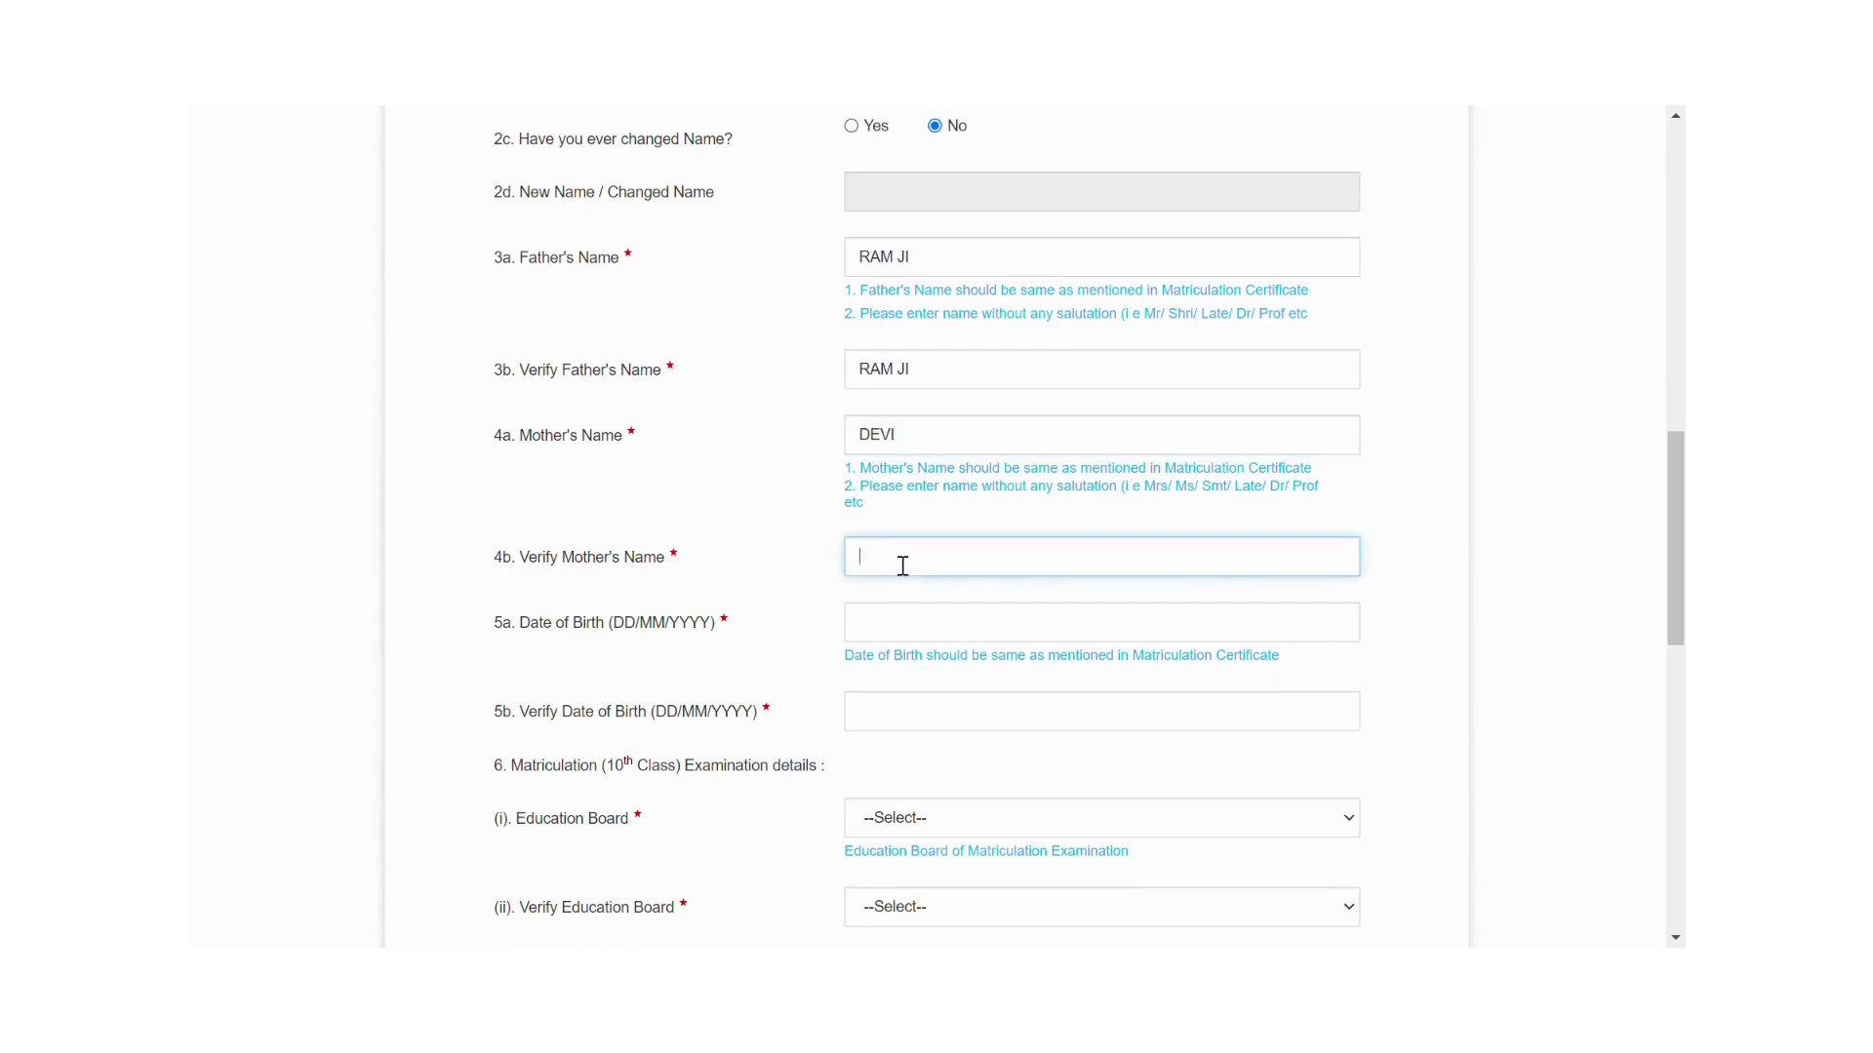
type("DEVI")
left_click(877, 631)
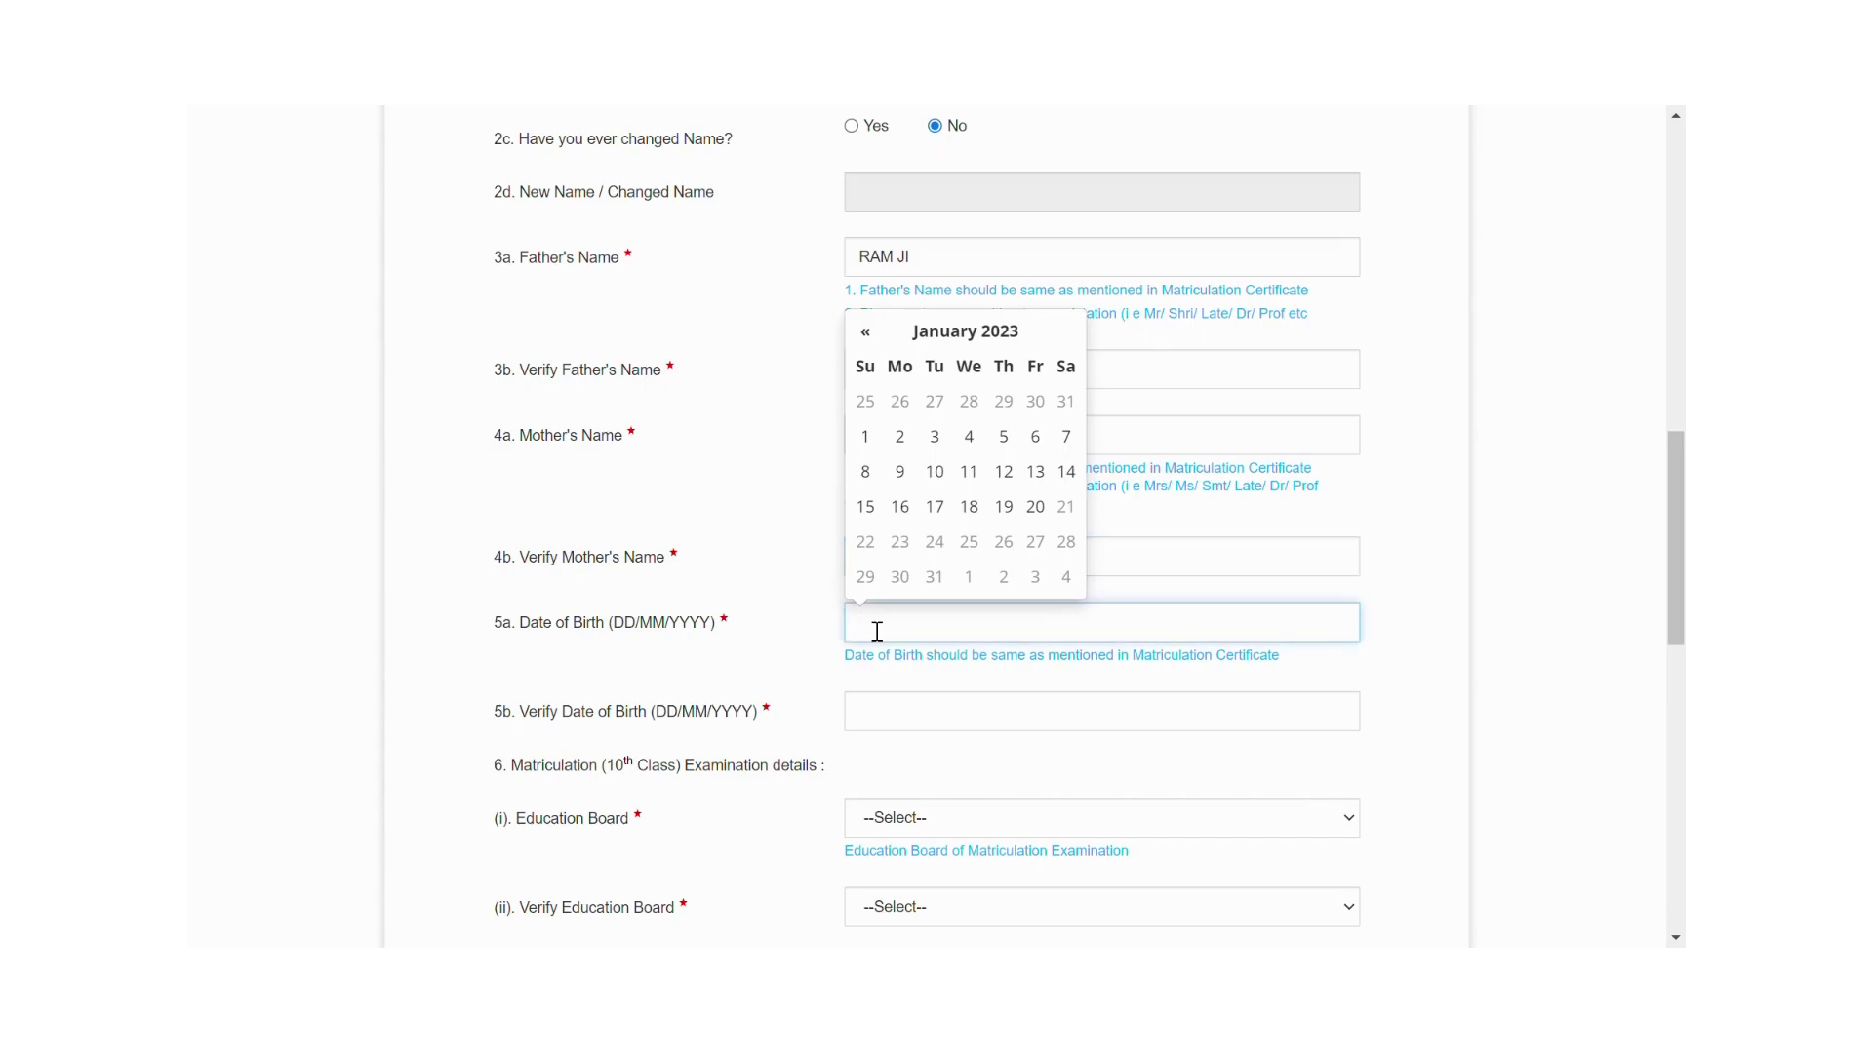
left_click(865, 332)
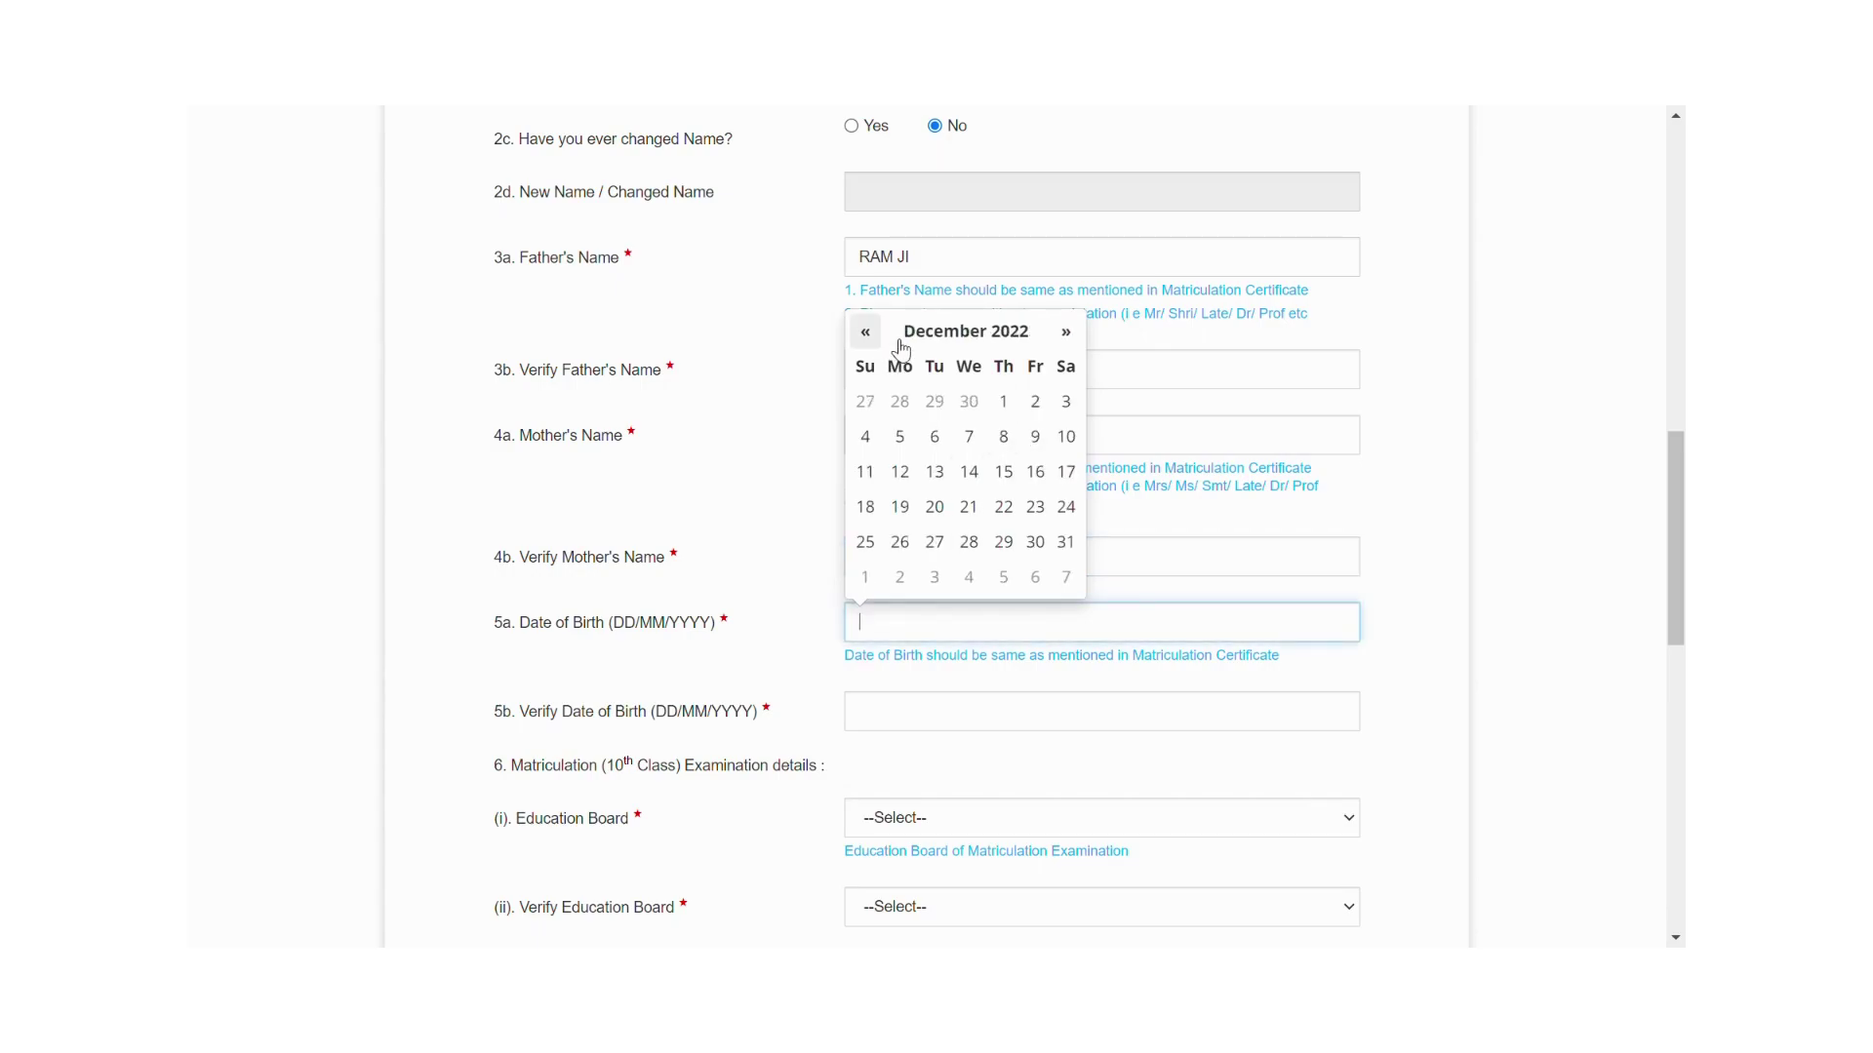
left_click(965, 331)
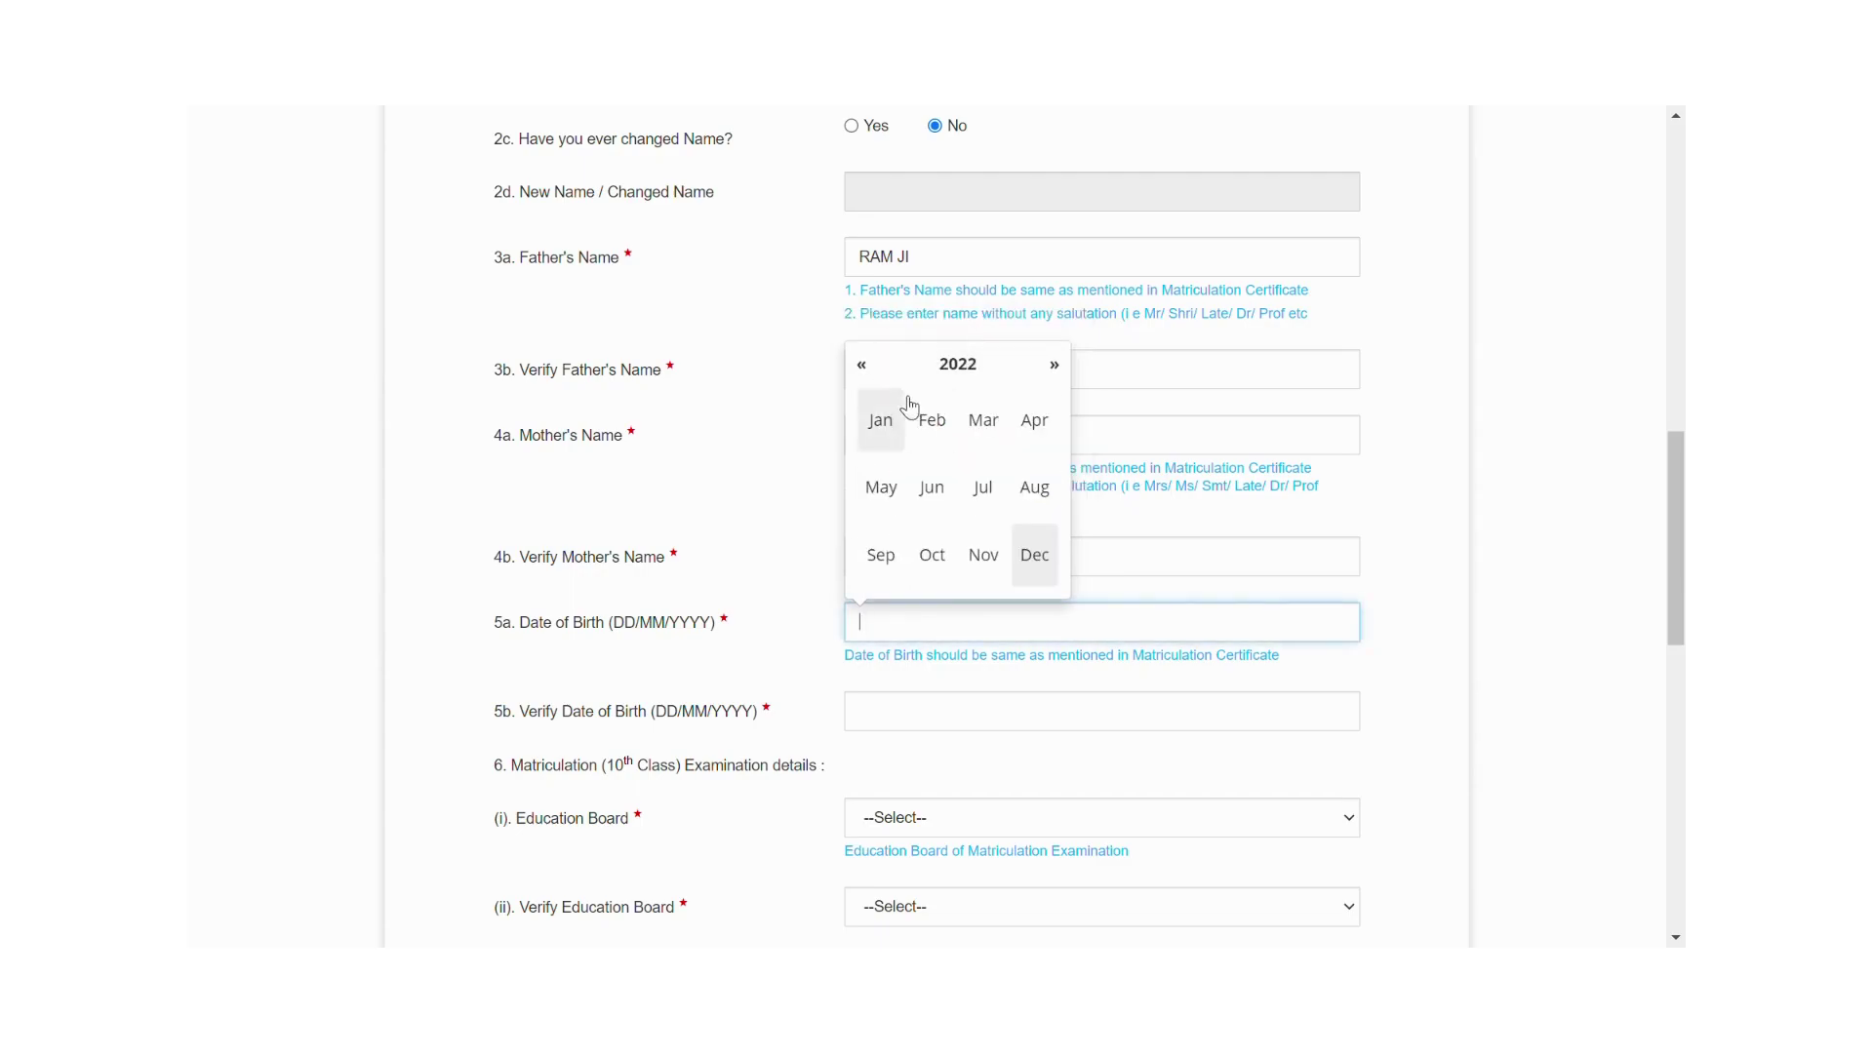
left_click(869, 378)
left_click(869, 377)
left_click(870, 380)
left_click(870, 379)
left_click(870, 379)
left_click(870, 379)
left_click(863, 366)
left_click(862, 366)
left_click(862, 366)
left_click(862, 366)
left_click(862, 367)
left_click(863, 367)
left_click(862, 367)
left_click(862, 367)
left_click(863, 366)
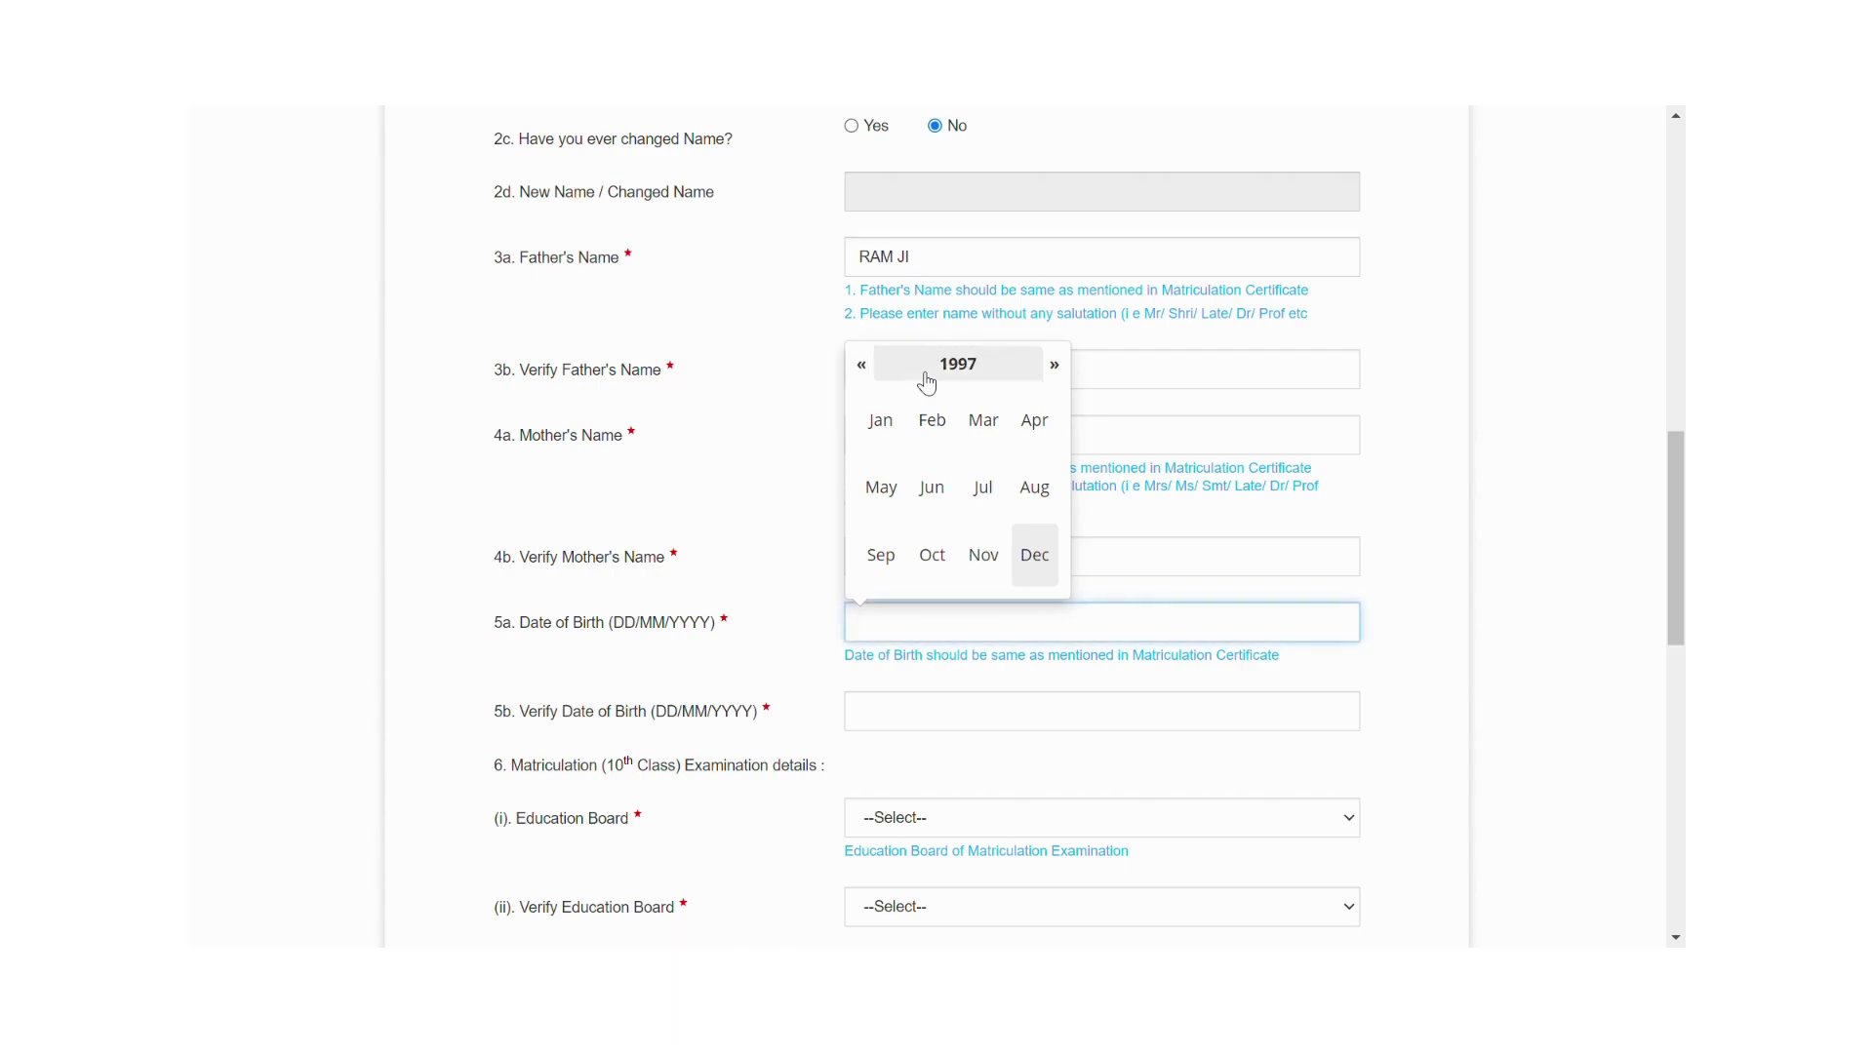
left_click(940, 499)
left_click(940, 499)
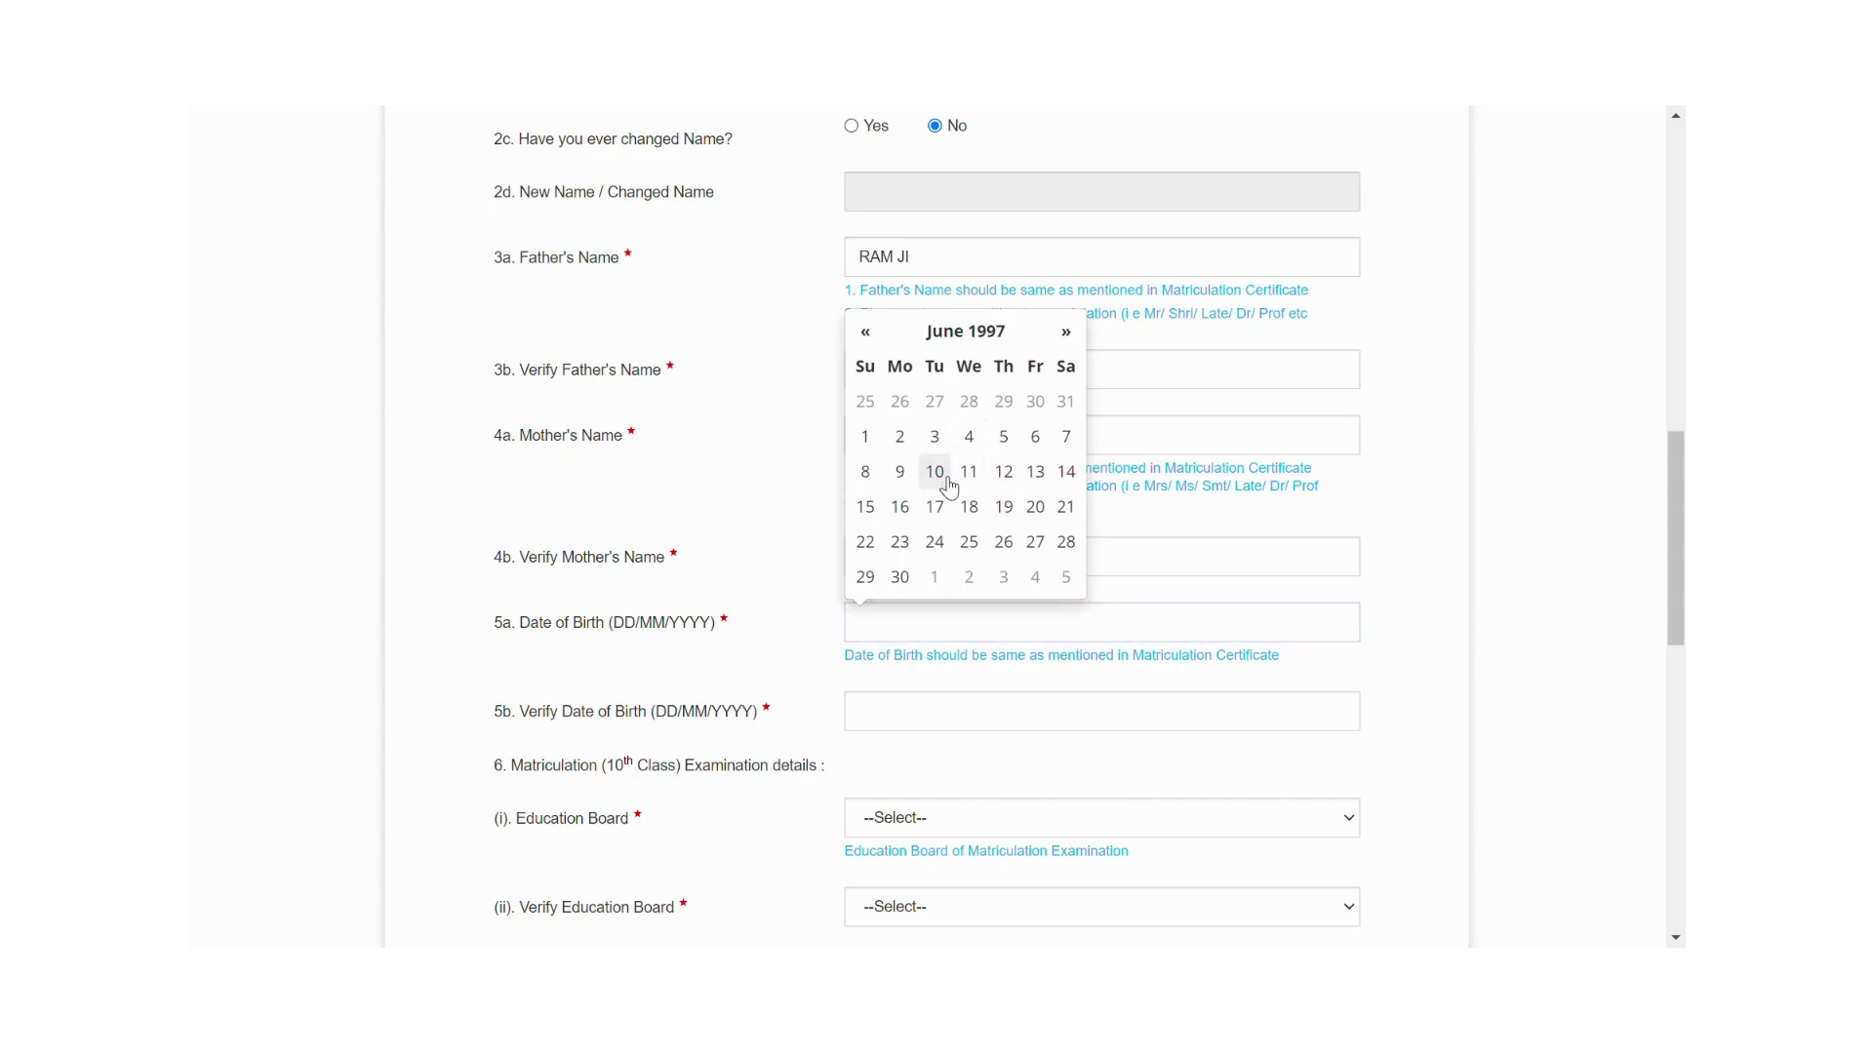
left_click(946, 478)
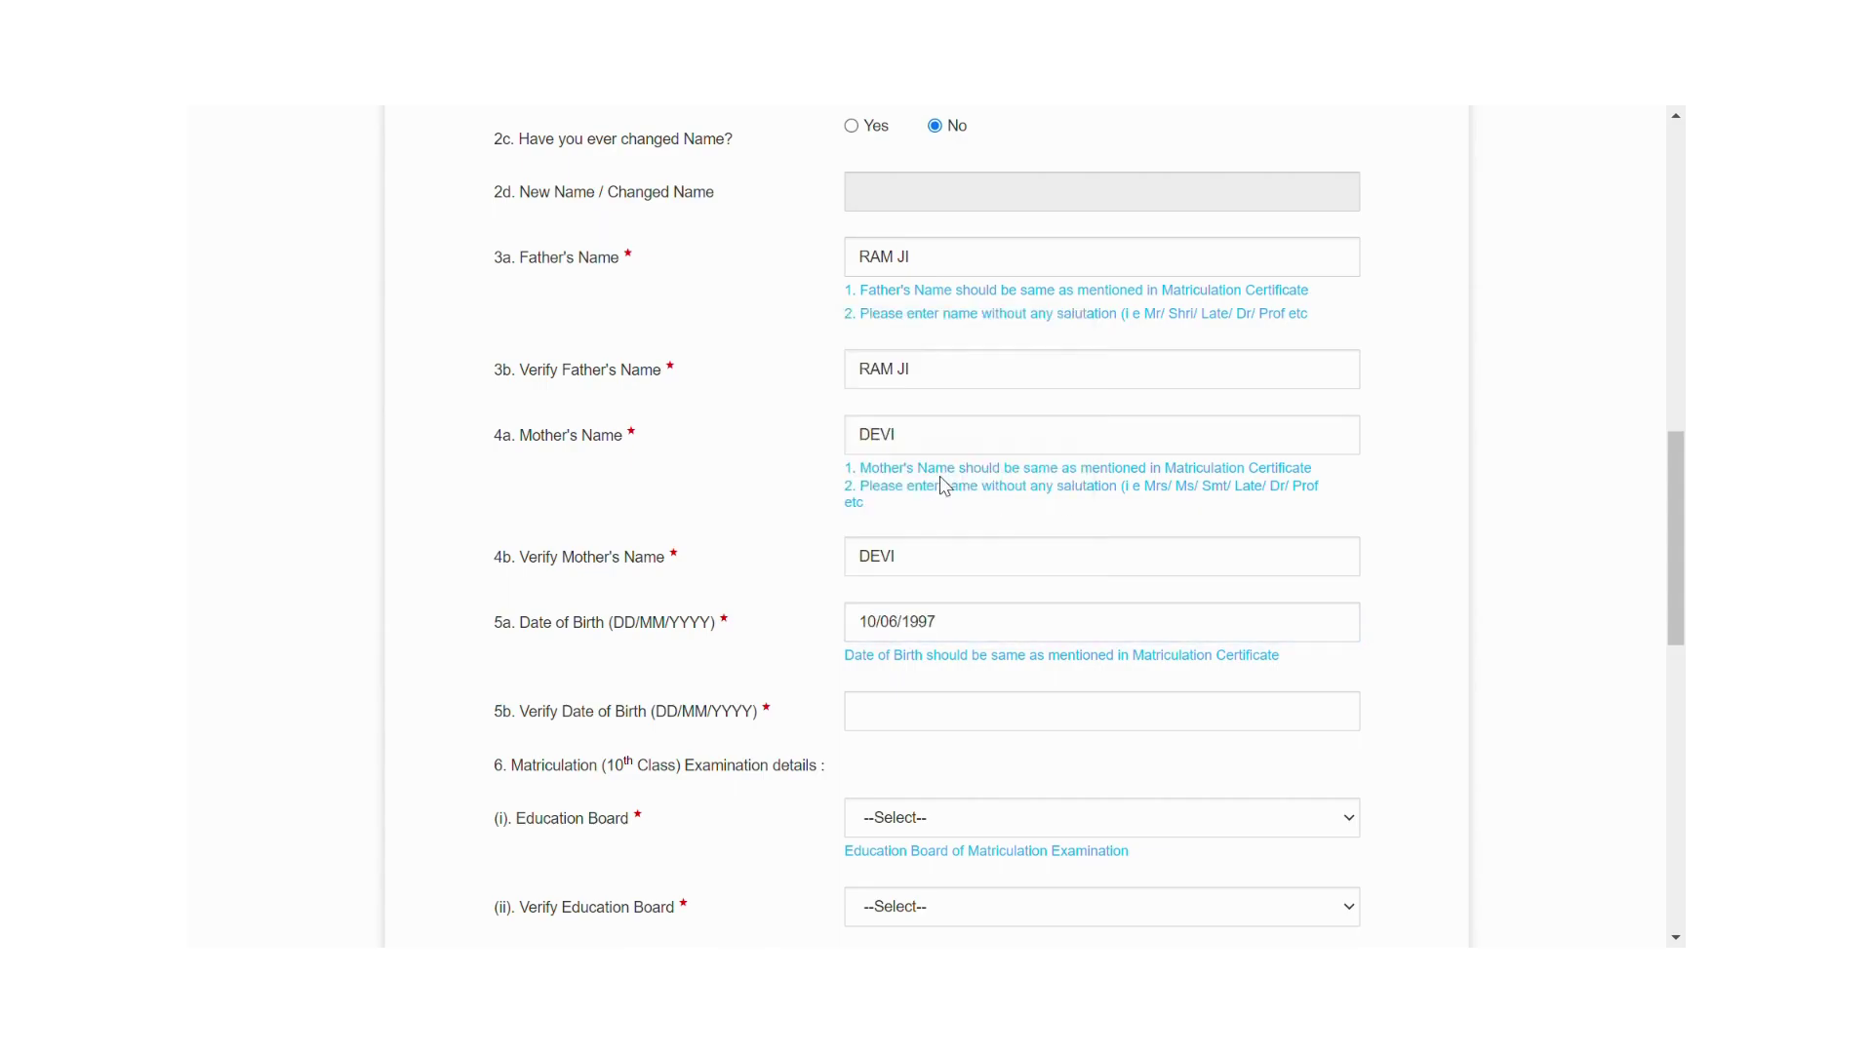
left_click(892, 718)
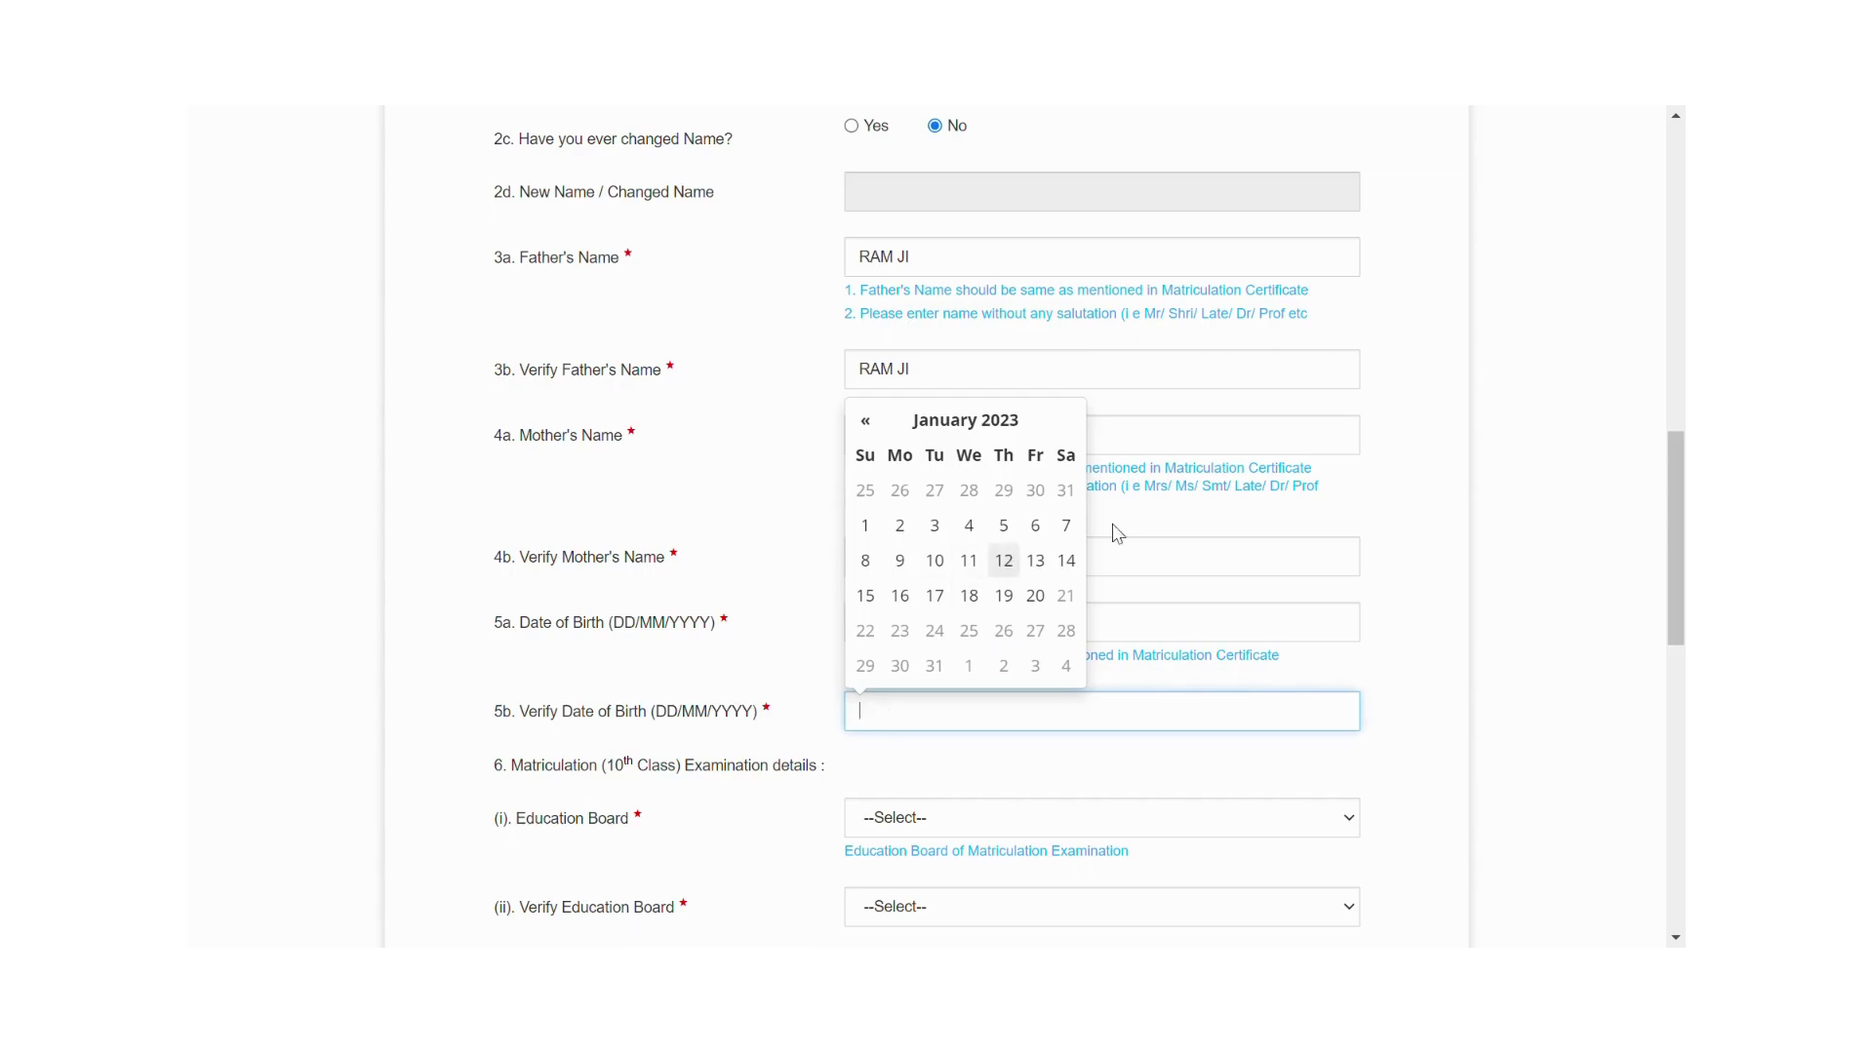
left_click(1190, 522)
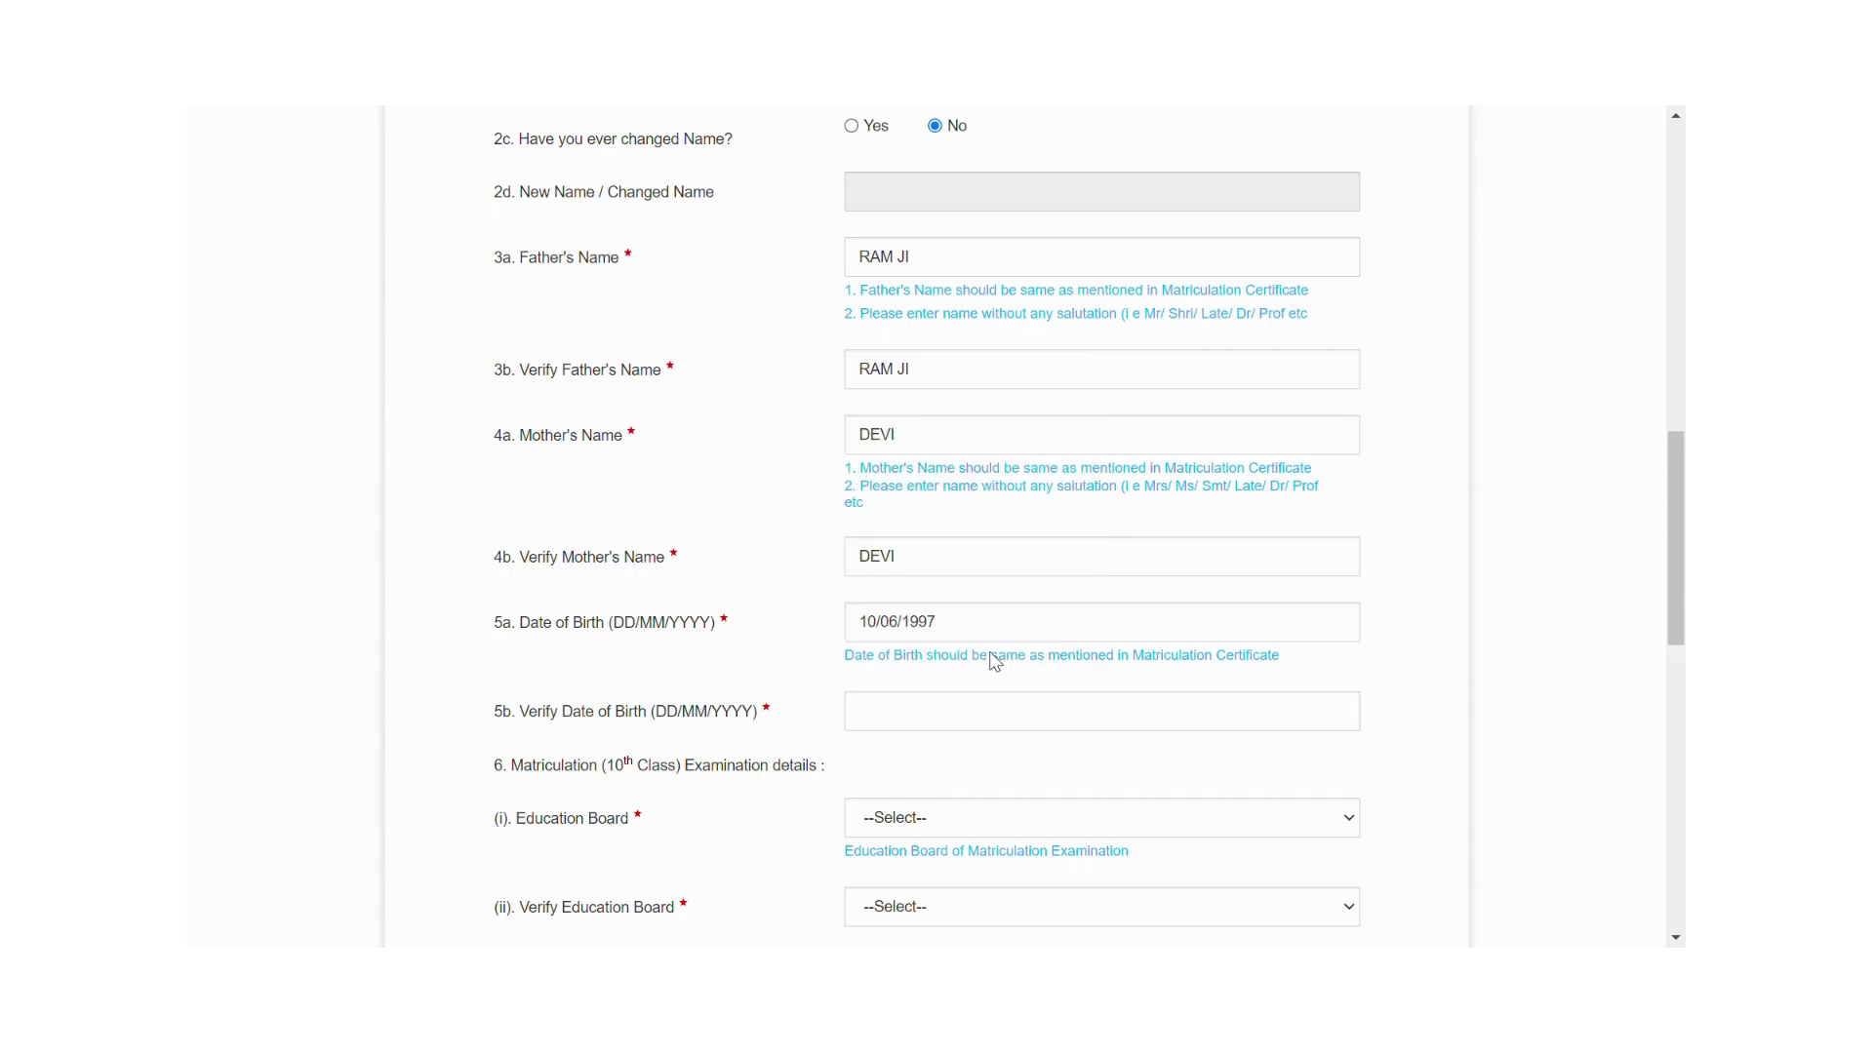
left_click(914, 723)
left_click(1002, 449)
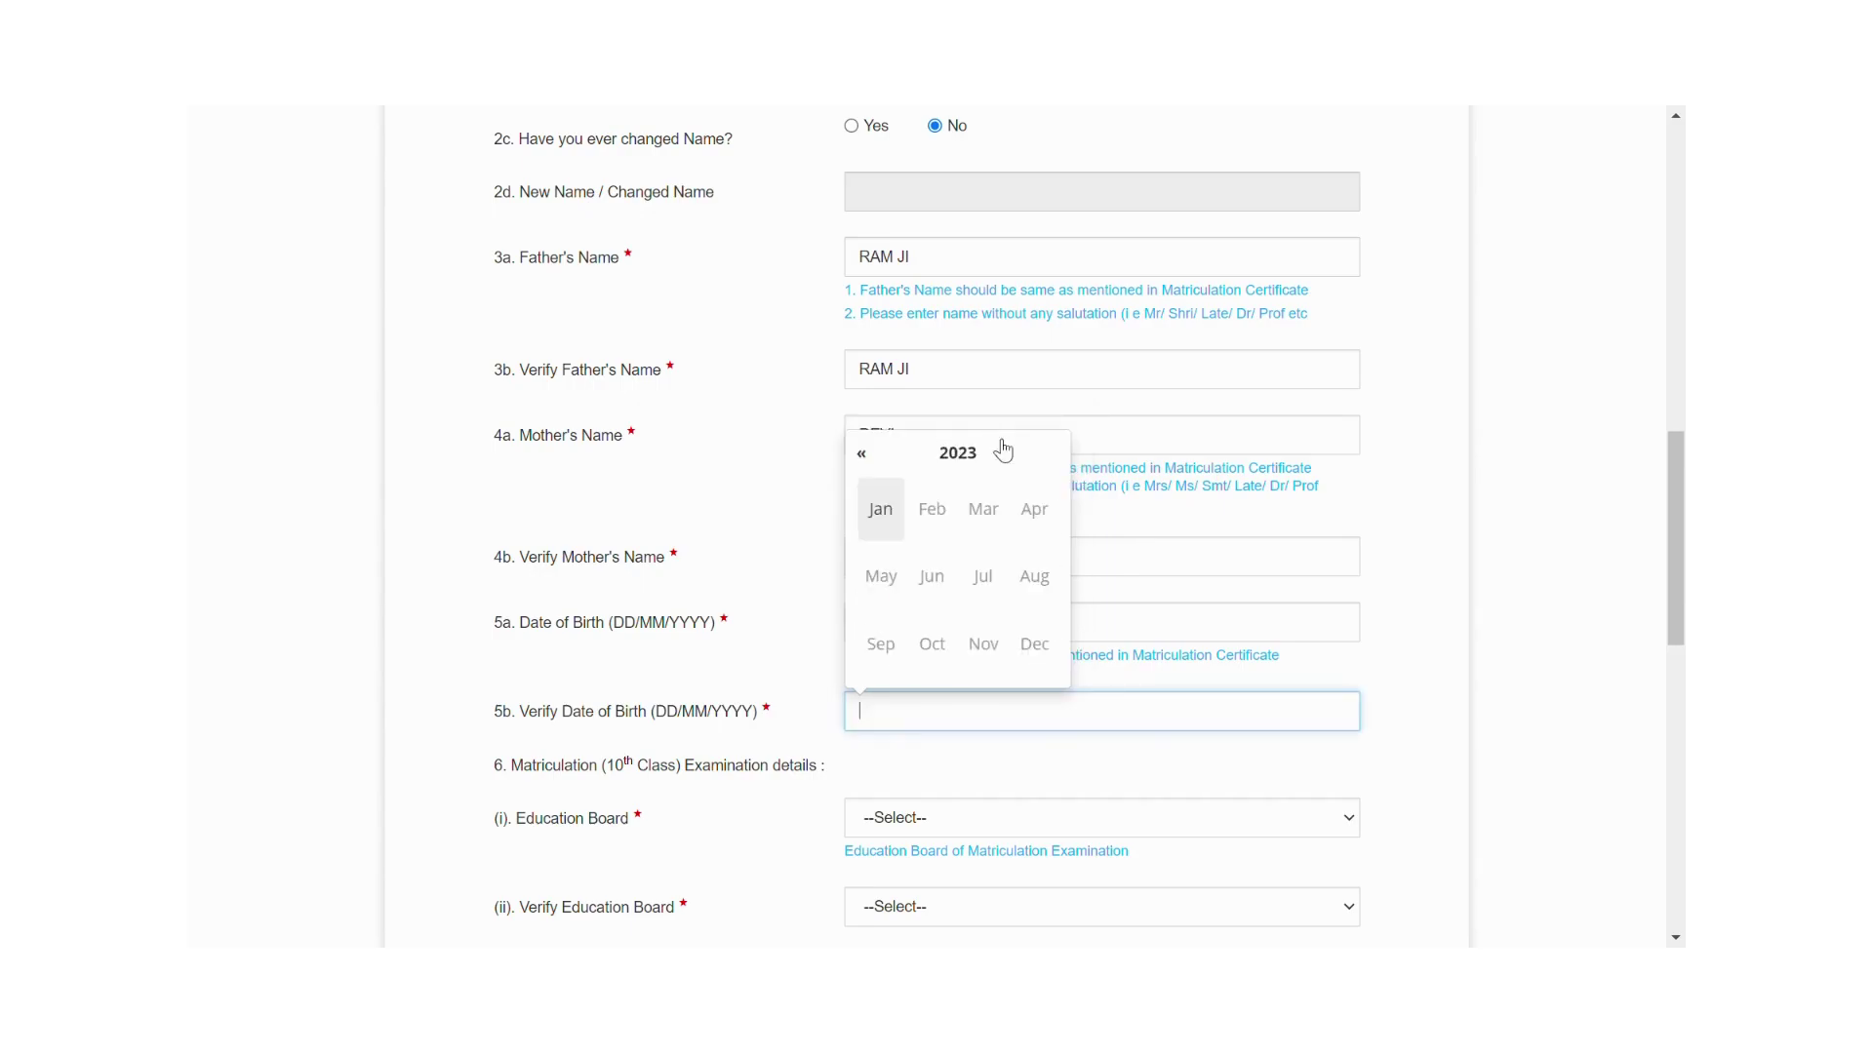
left_click(1003, 450)
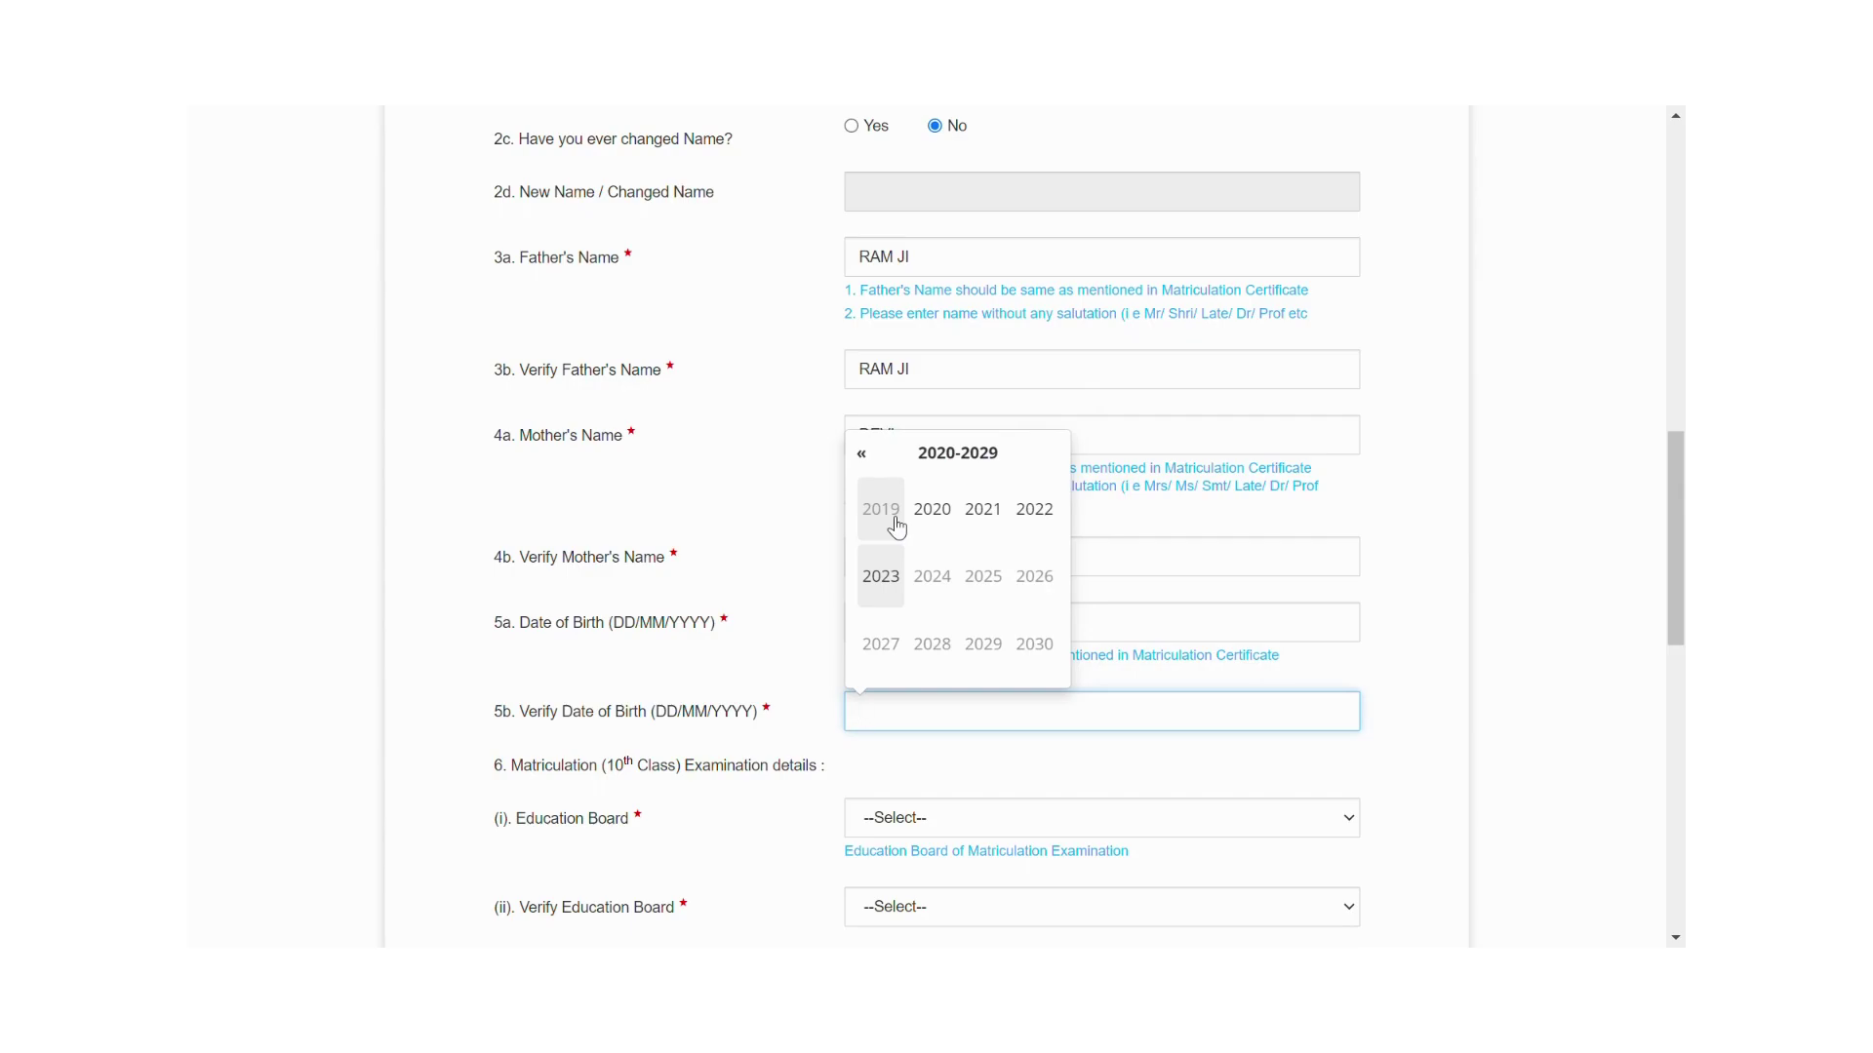
key("Left")
key("Left")
key("Left")
key("Left")
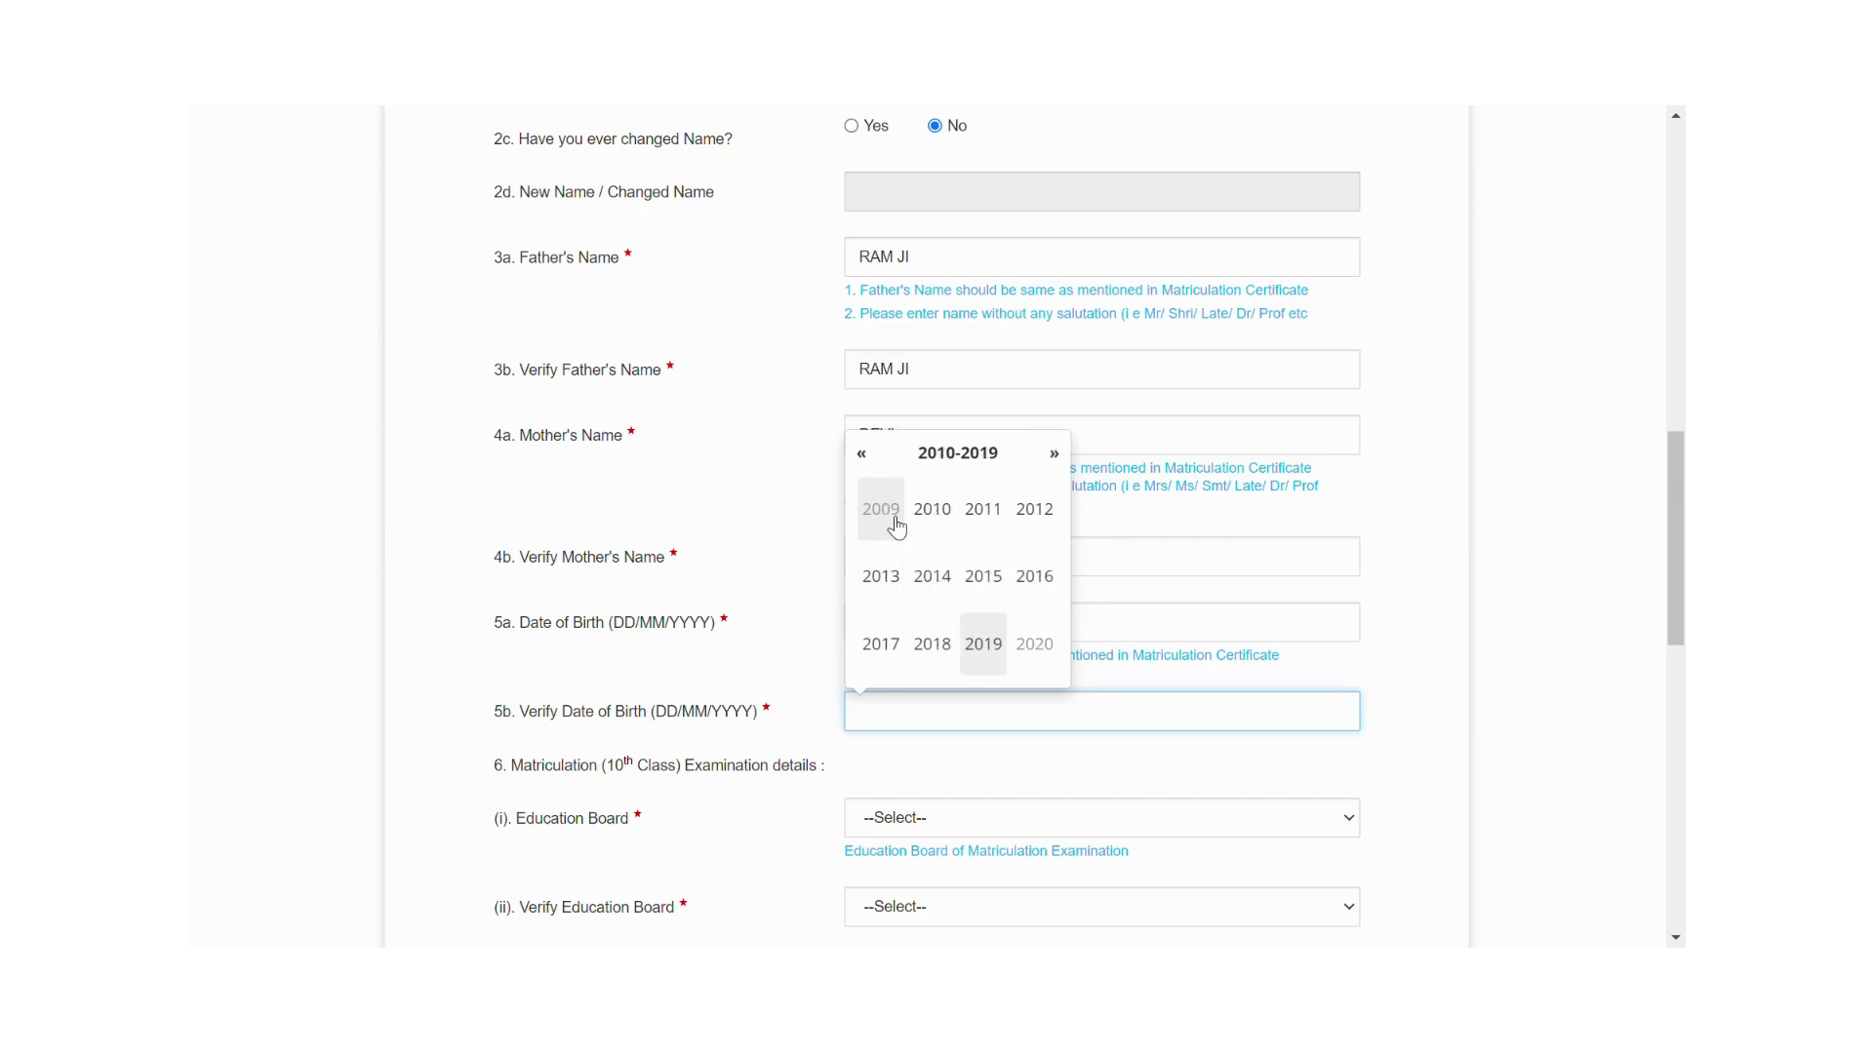
key("Right")
key("Left")
left_click(887, 648)
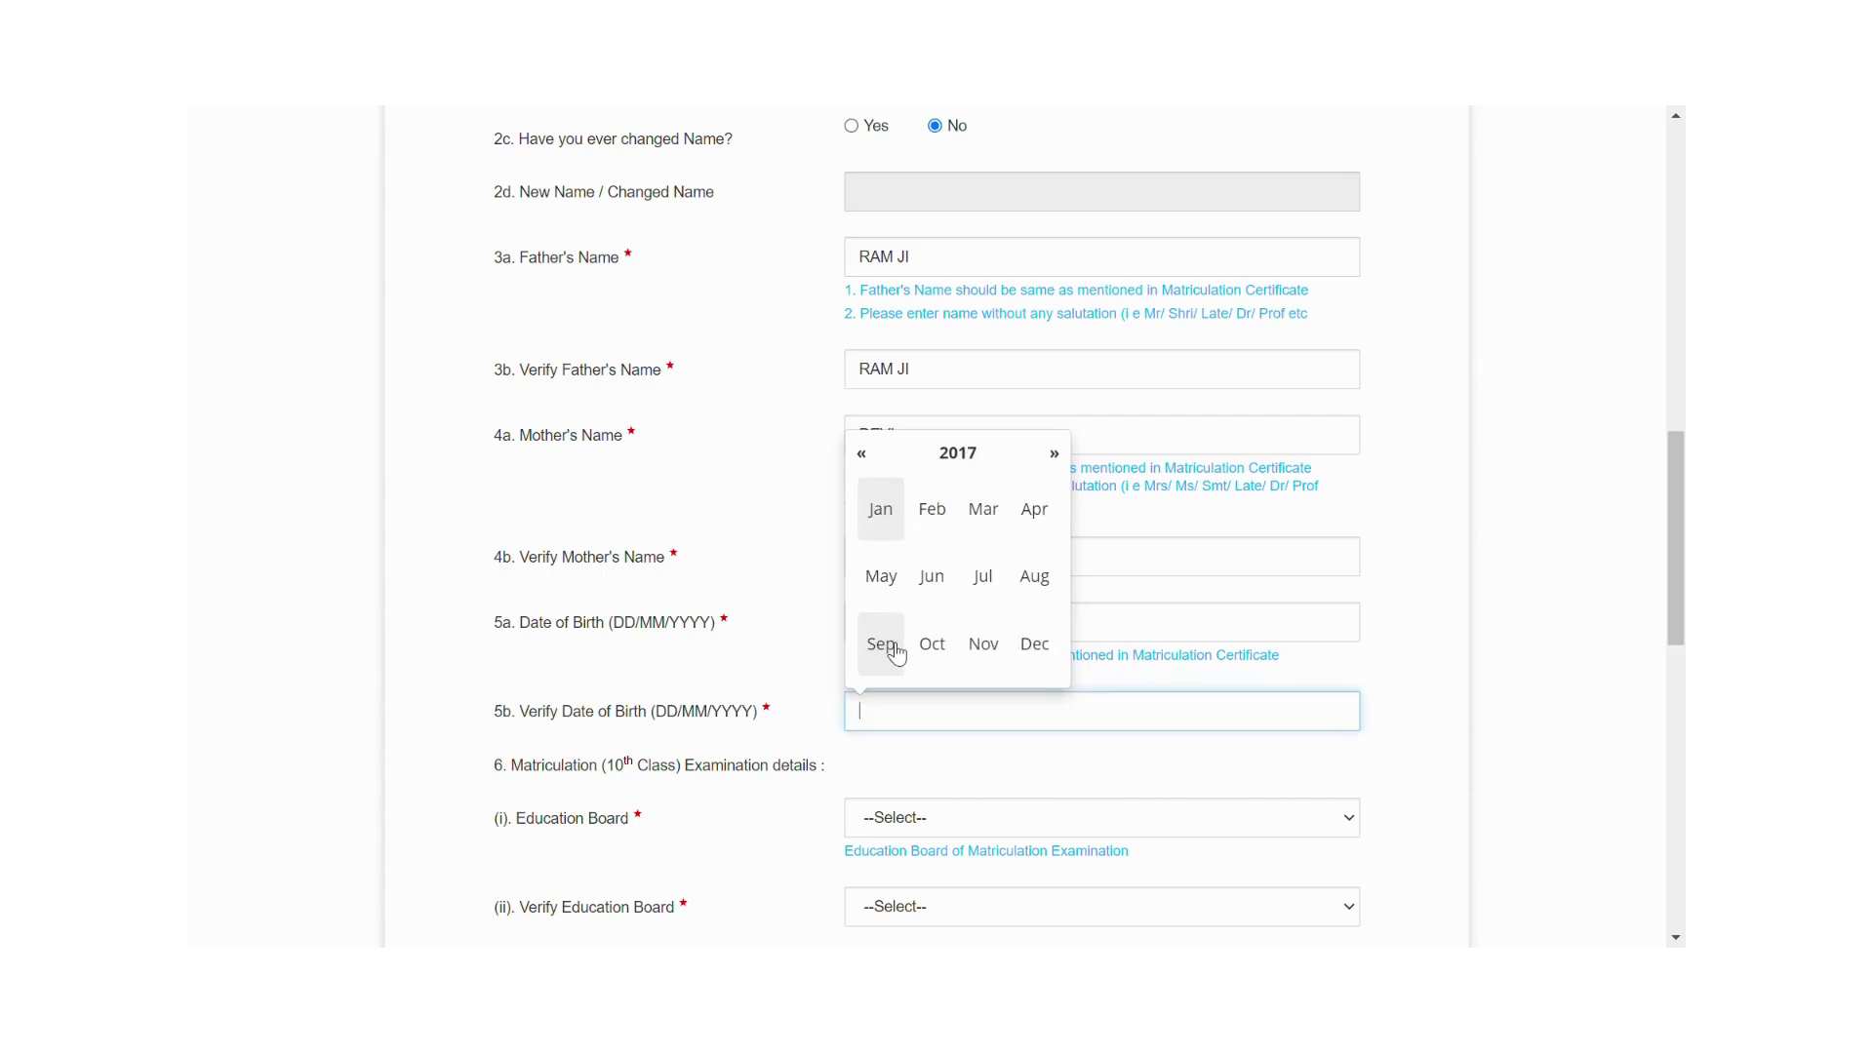
left_click(931, 577)
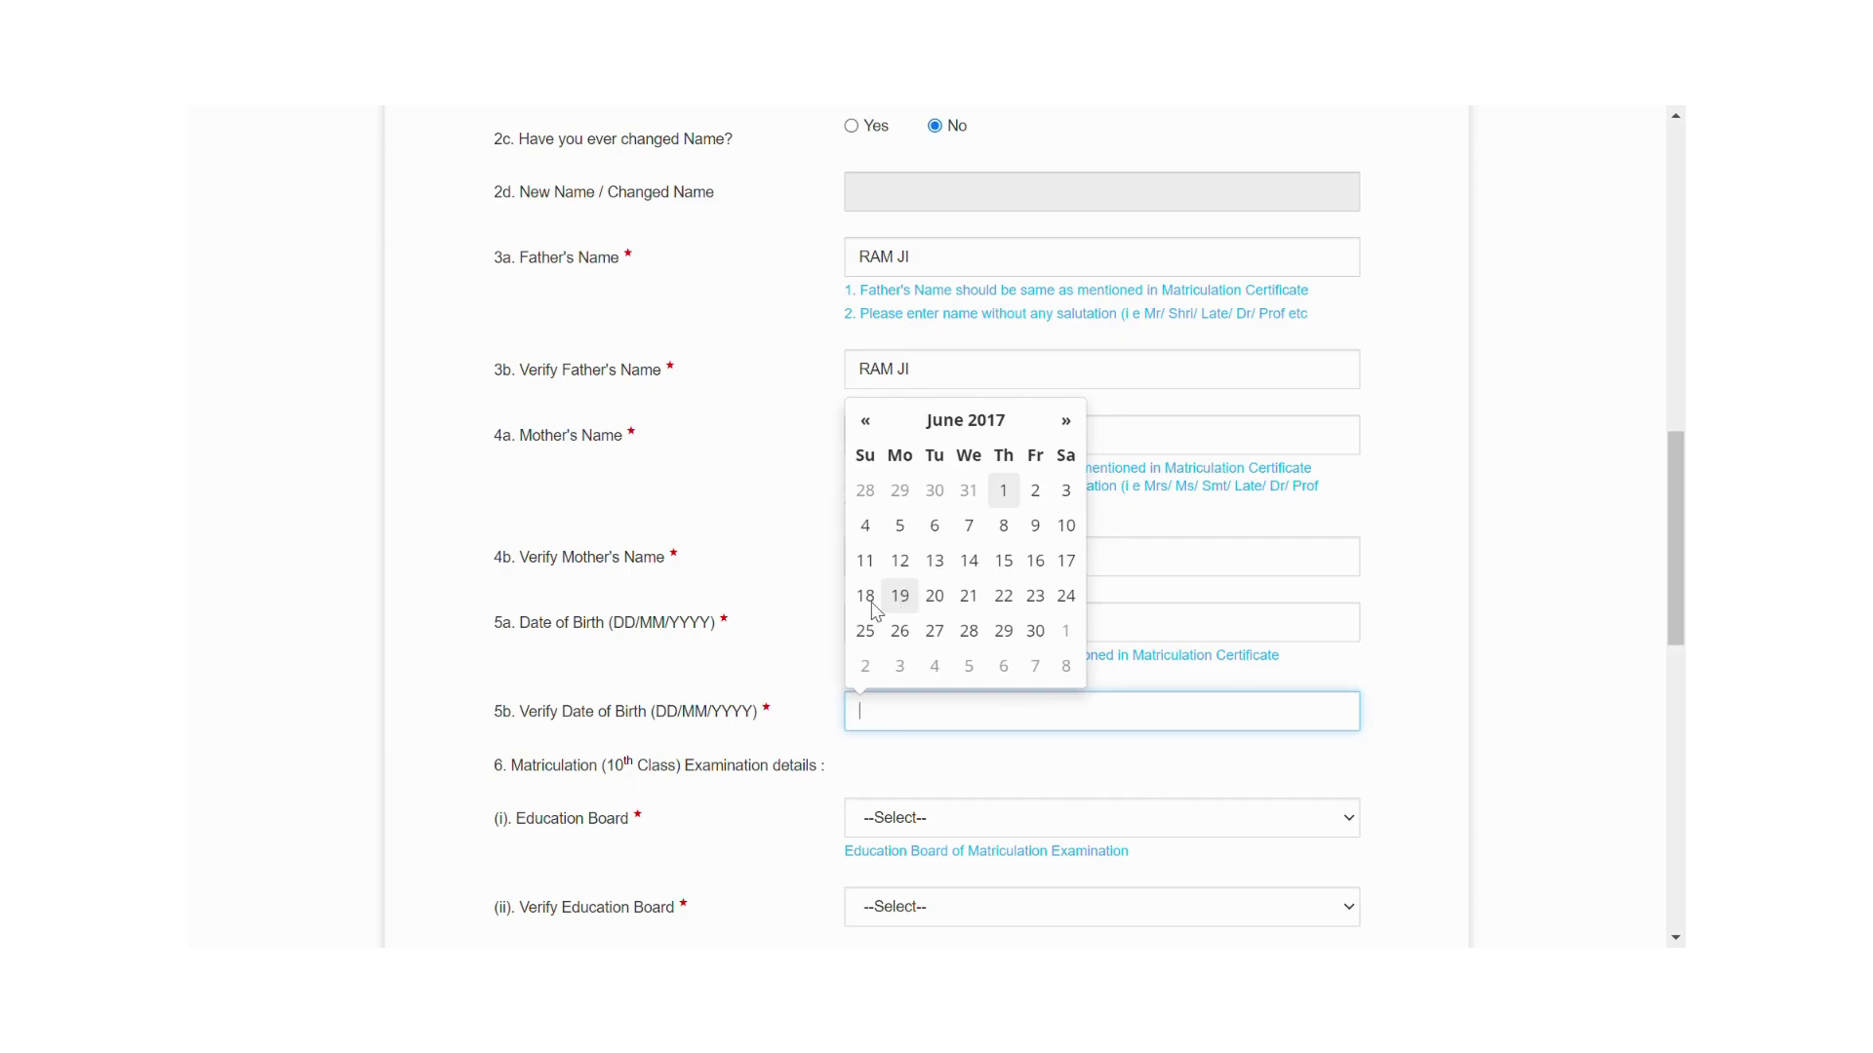
left_click(1066, 526)
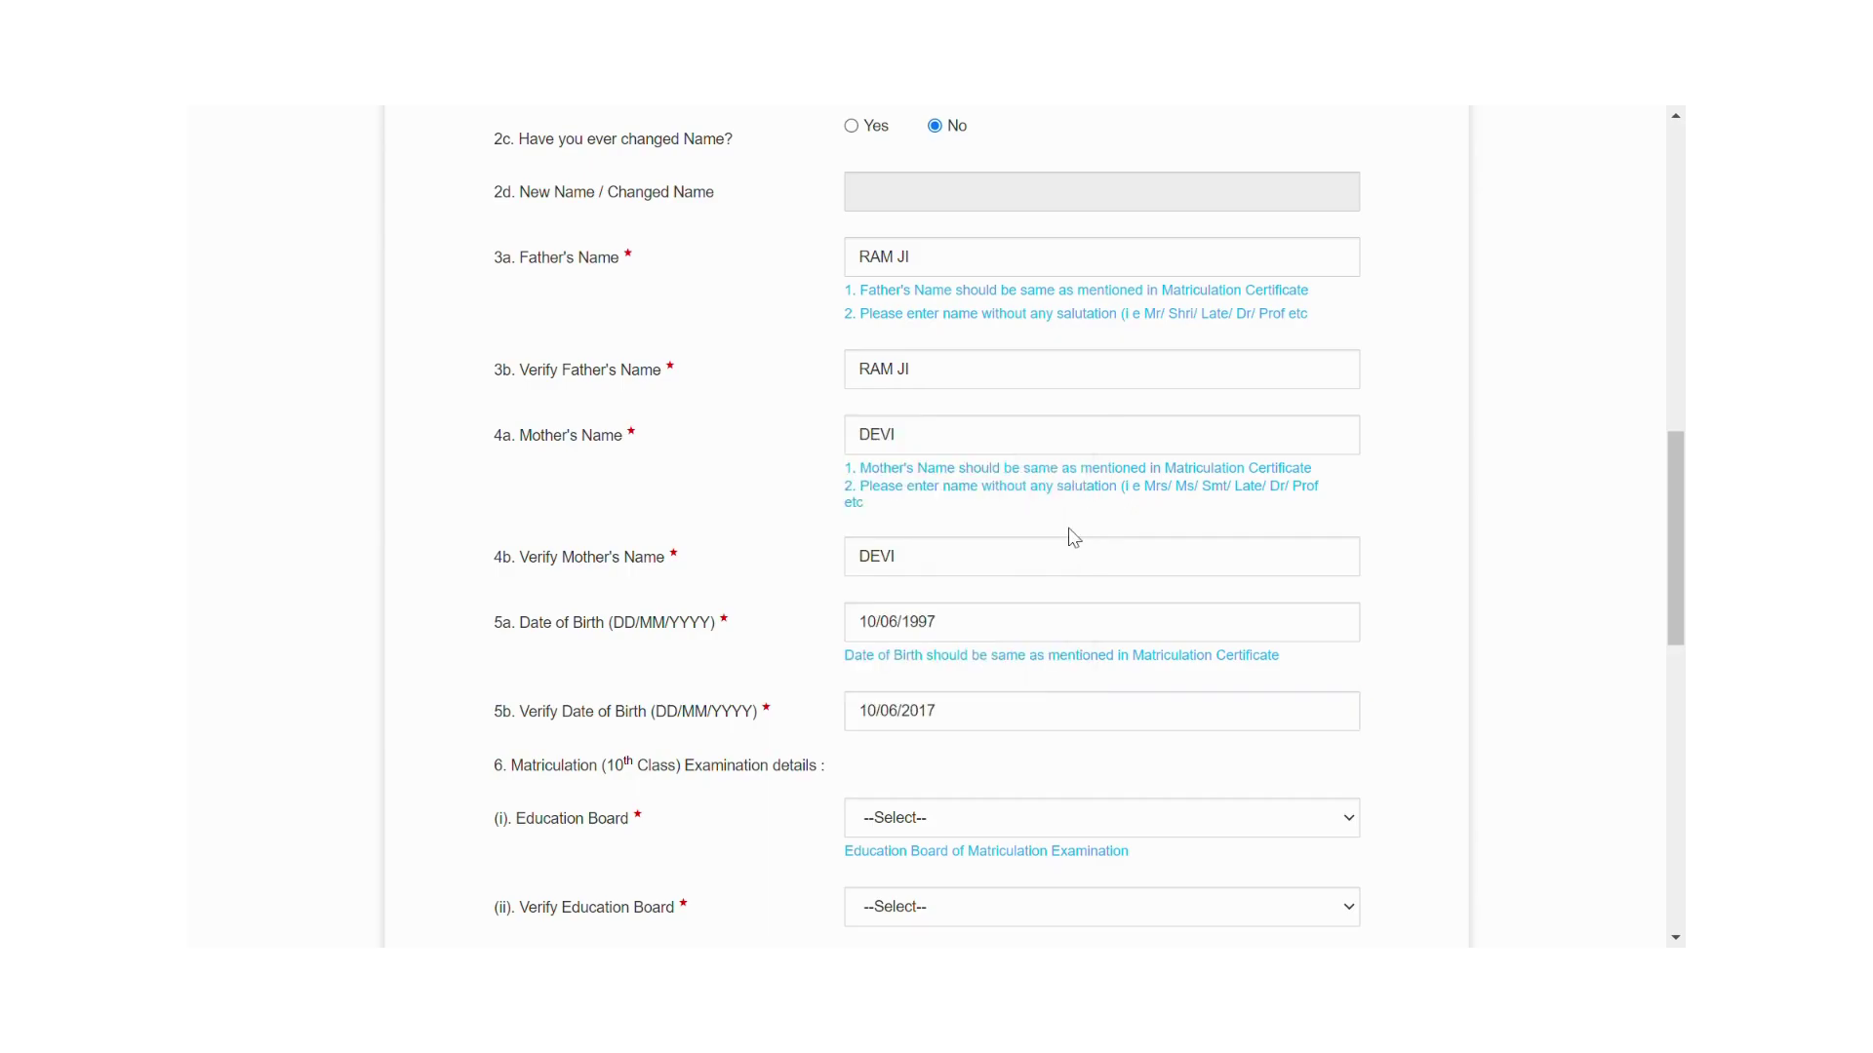
left_click(953, 724)
key("BackSpace")
key("BackSpace")
key("BackSpace")
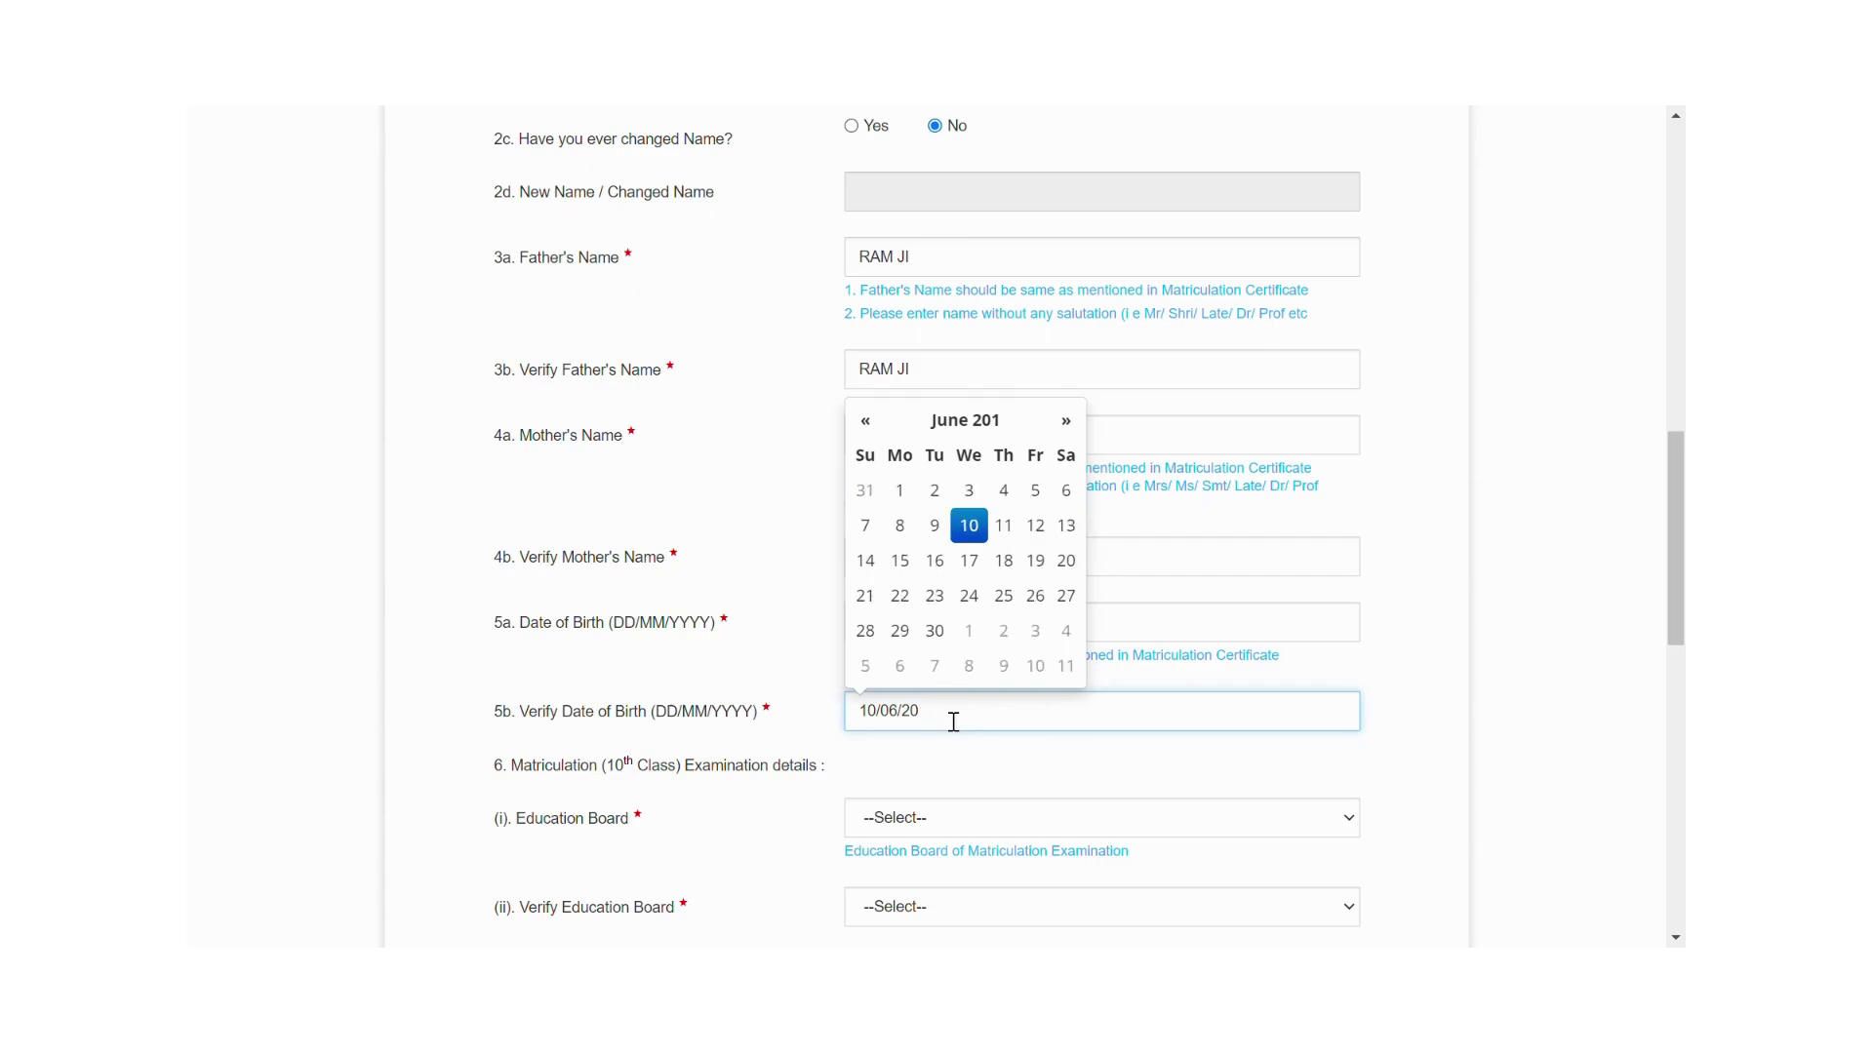
key("BackSpace")
type("1997")
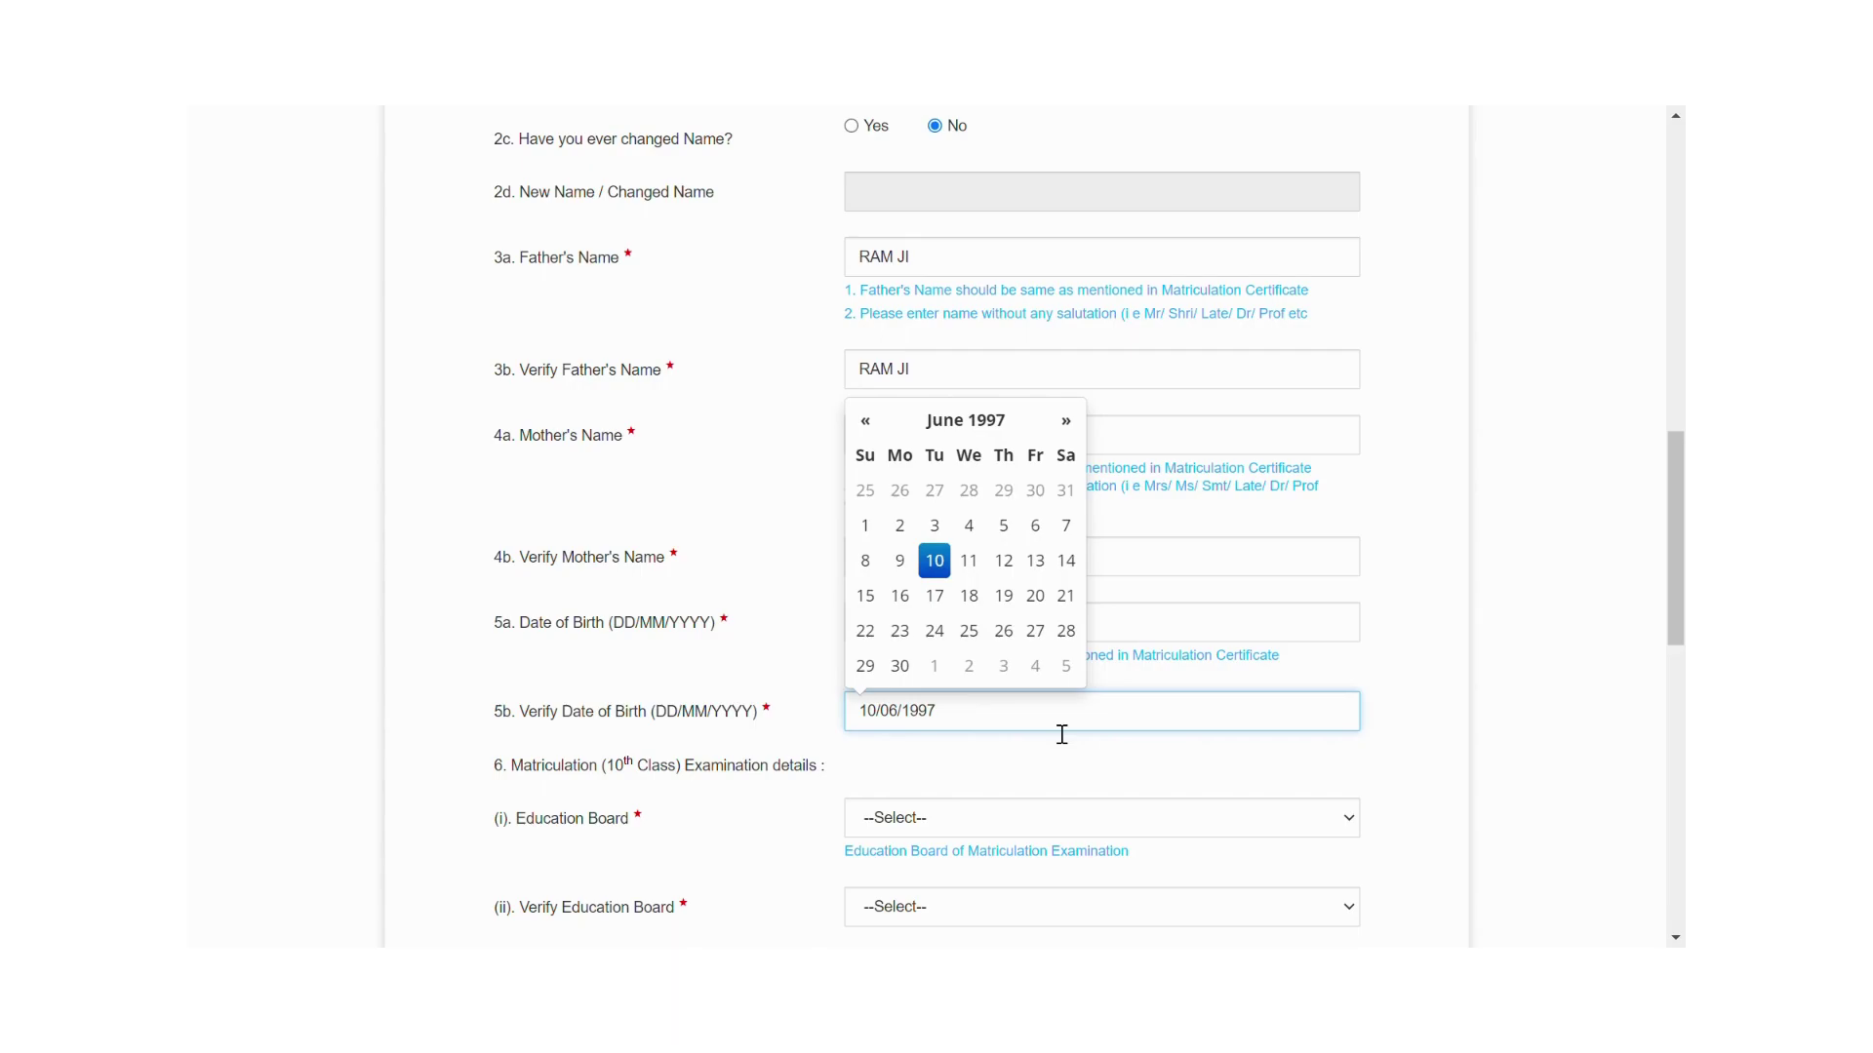
left_click(1021, 771)
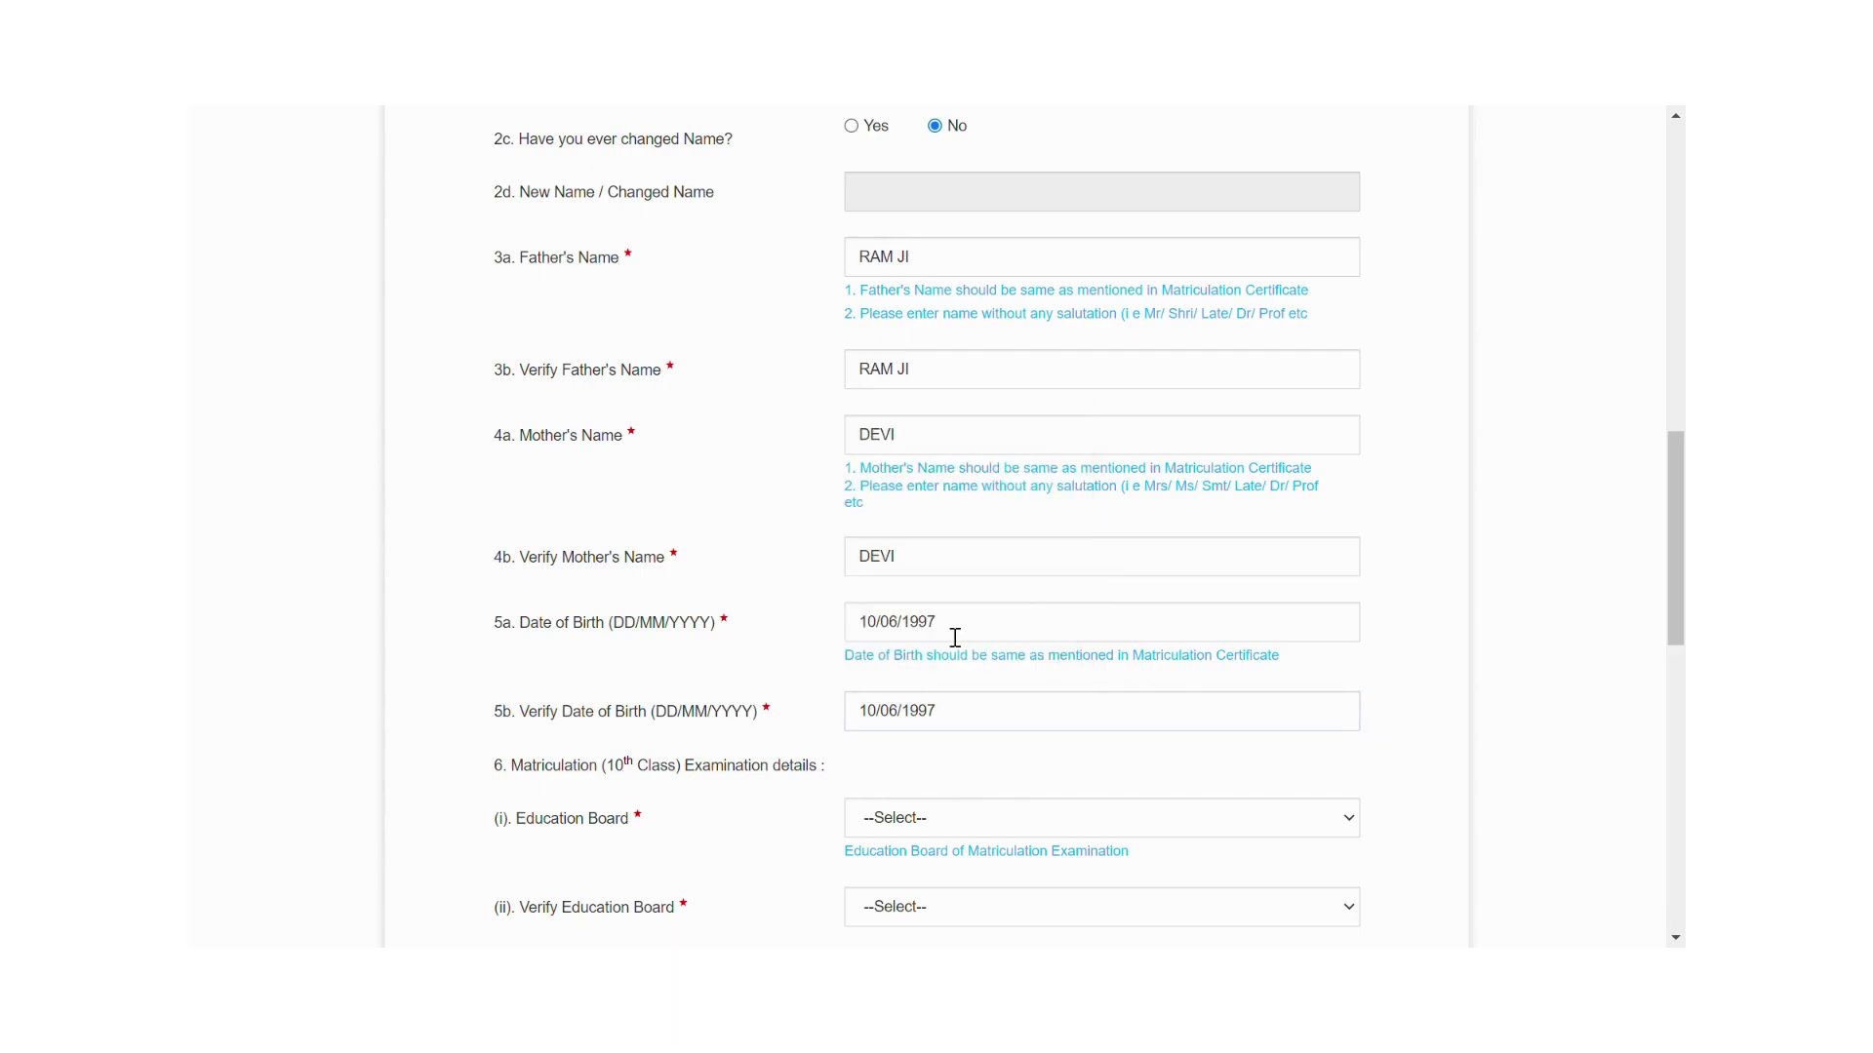
Set Education Board and Verify Education Board both to CBSE.
left_click_drag(1674, 560, 1560, 624)
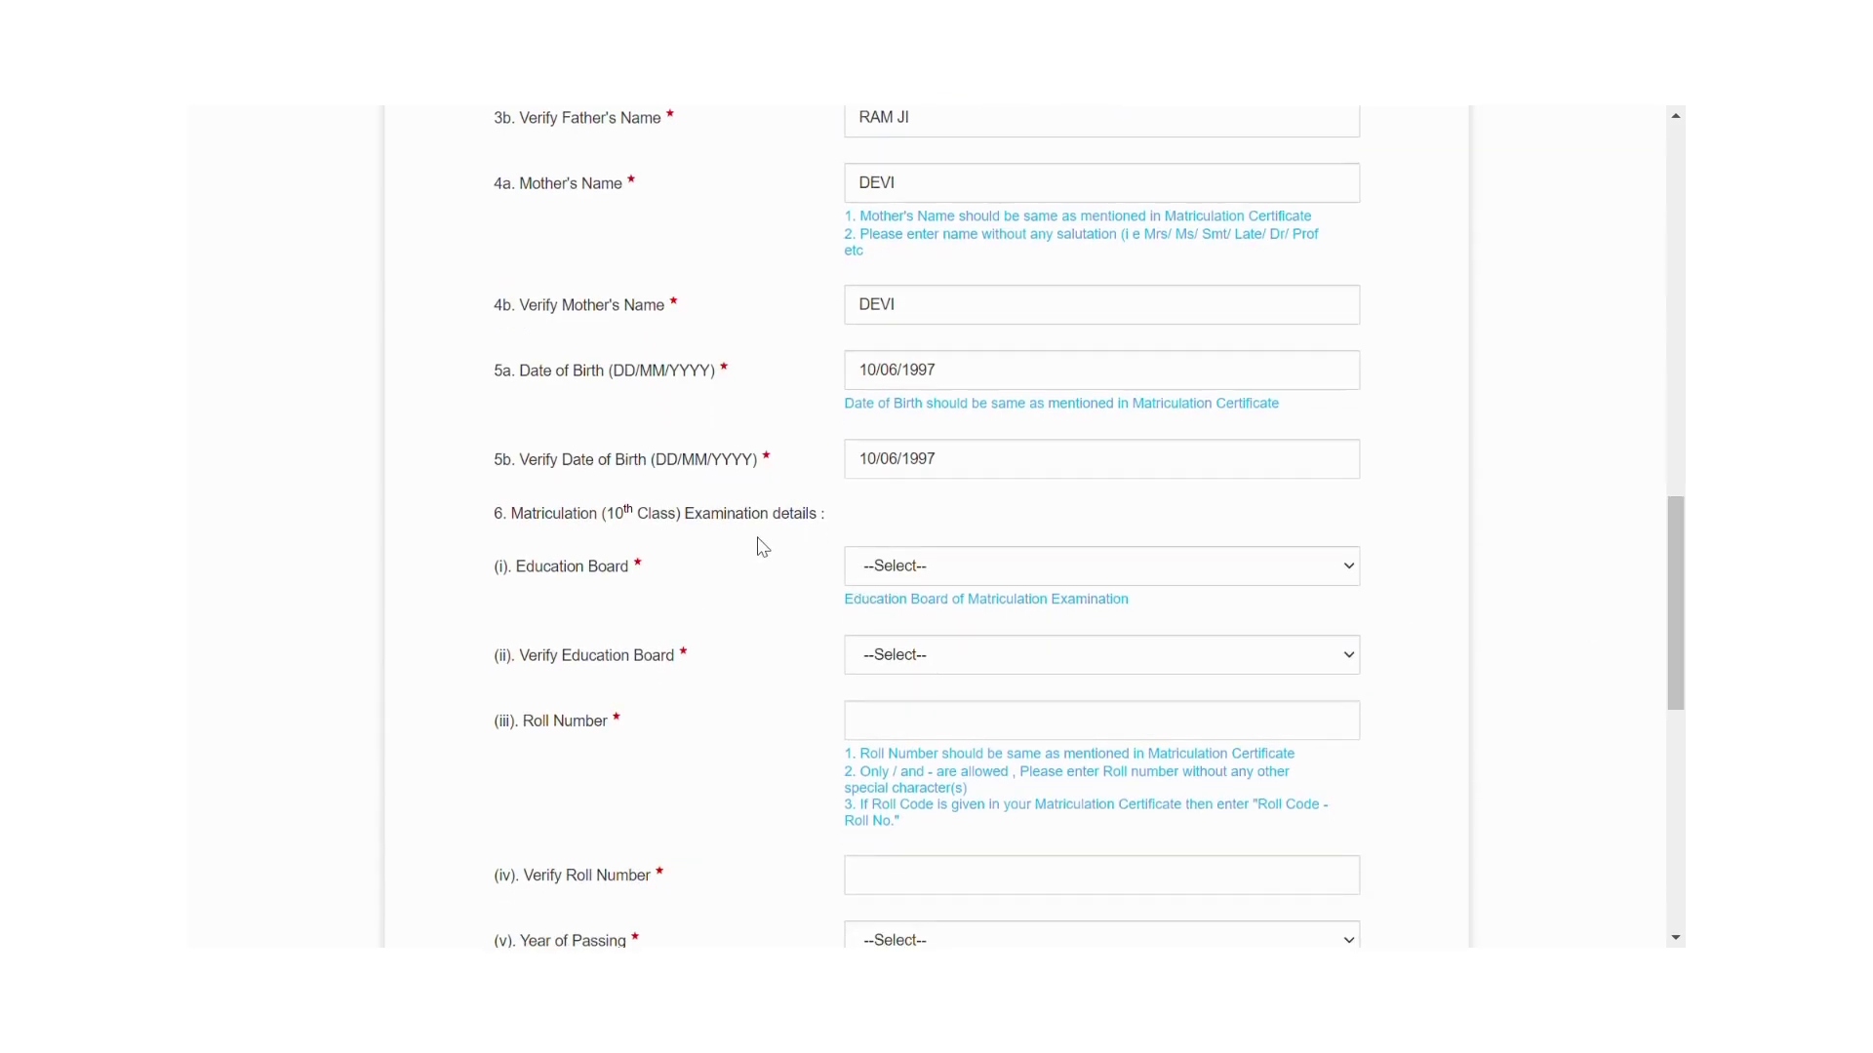
left_click(1344, 568)
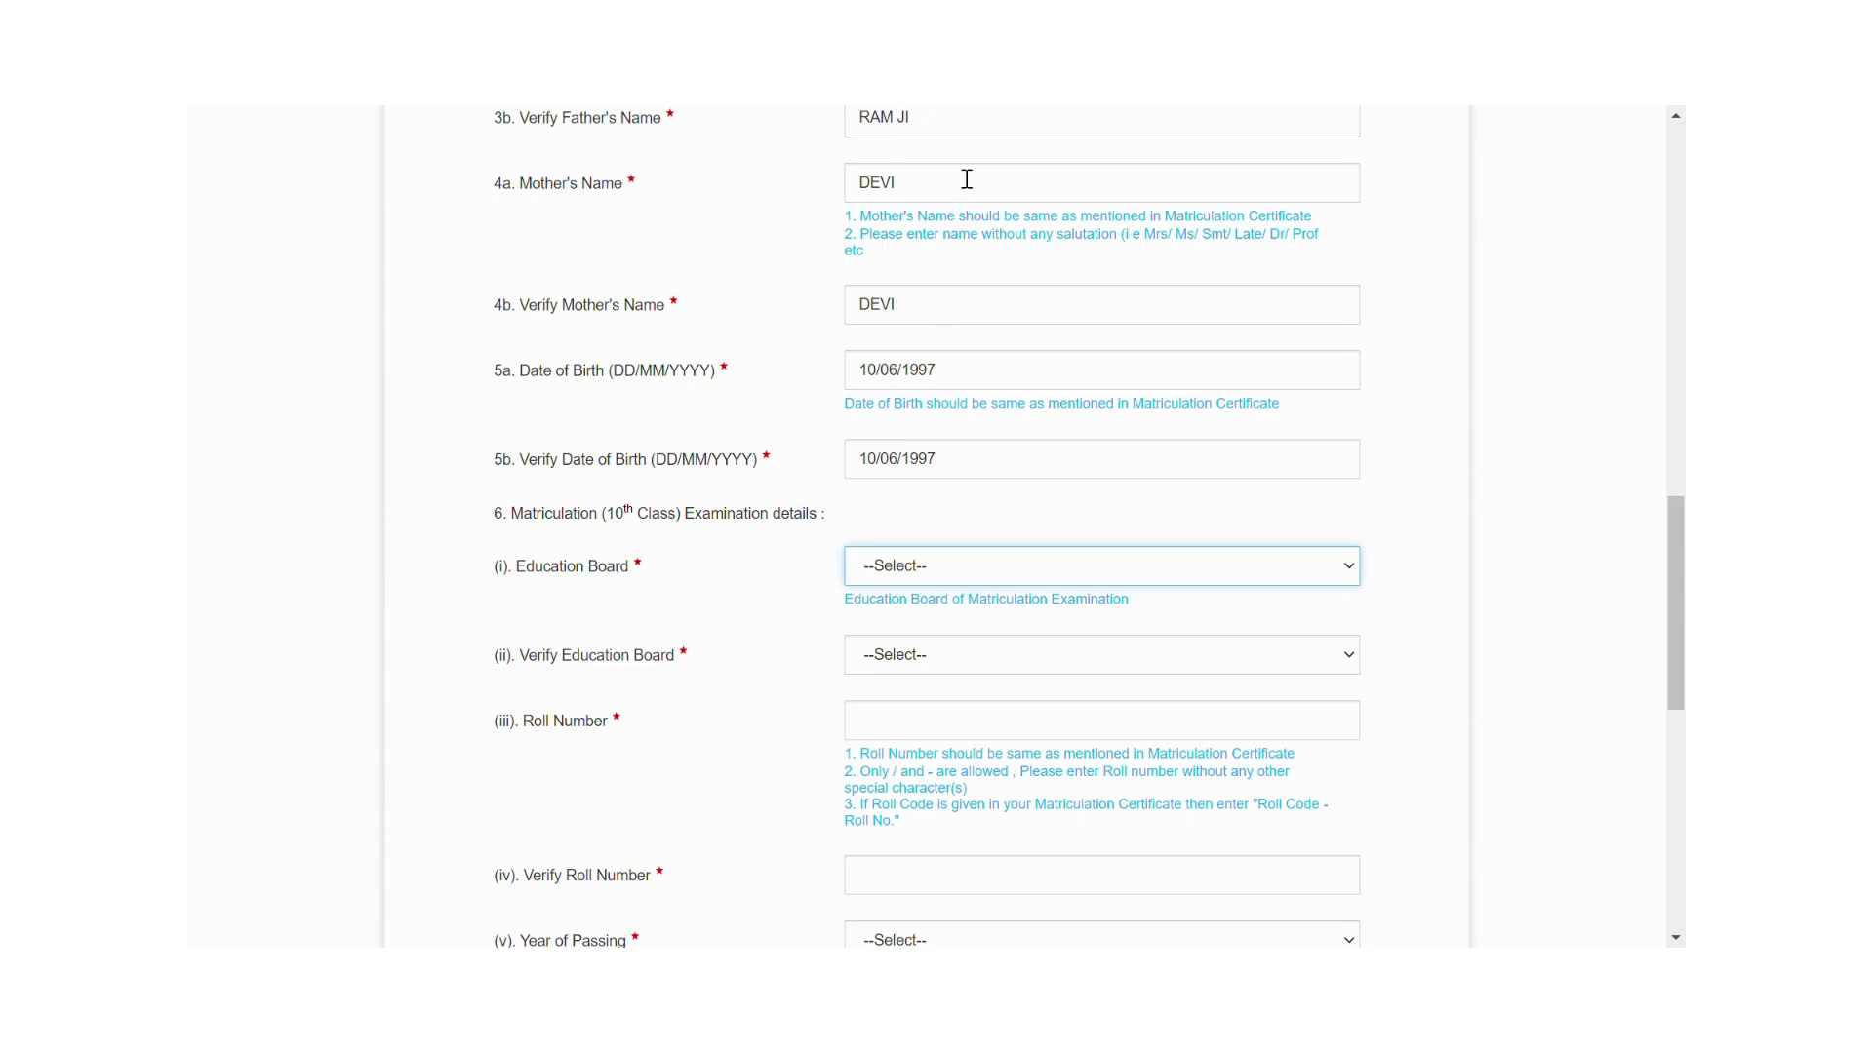
key("Down")
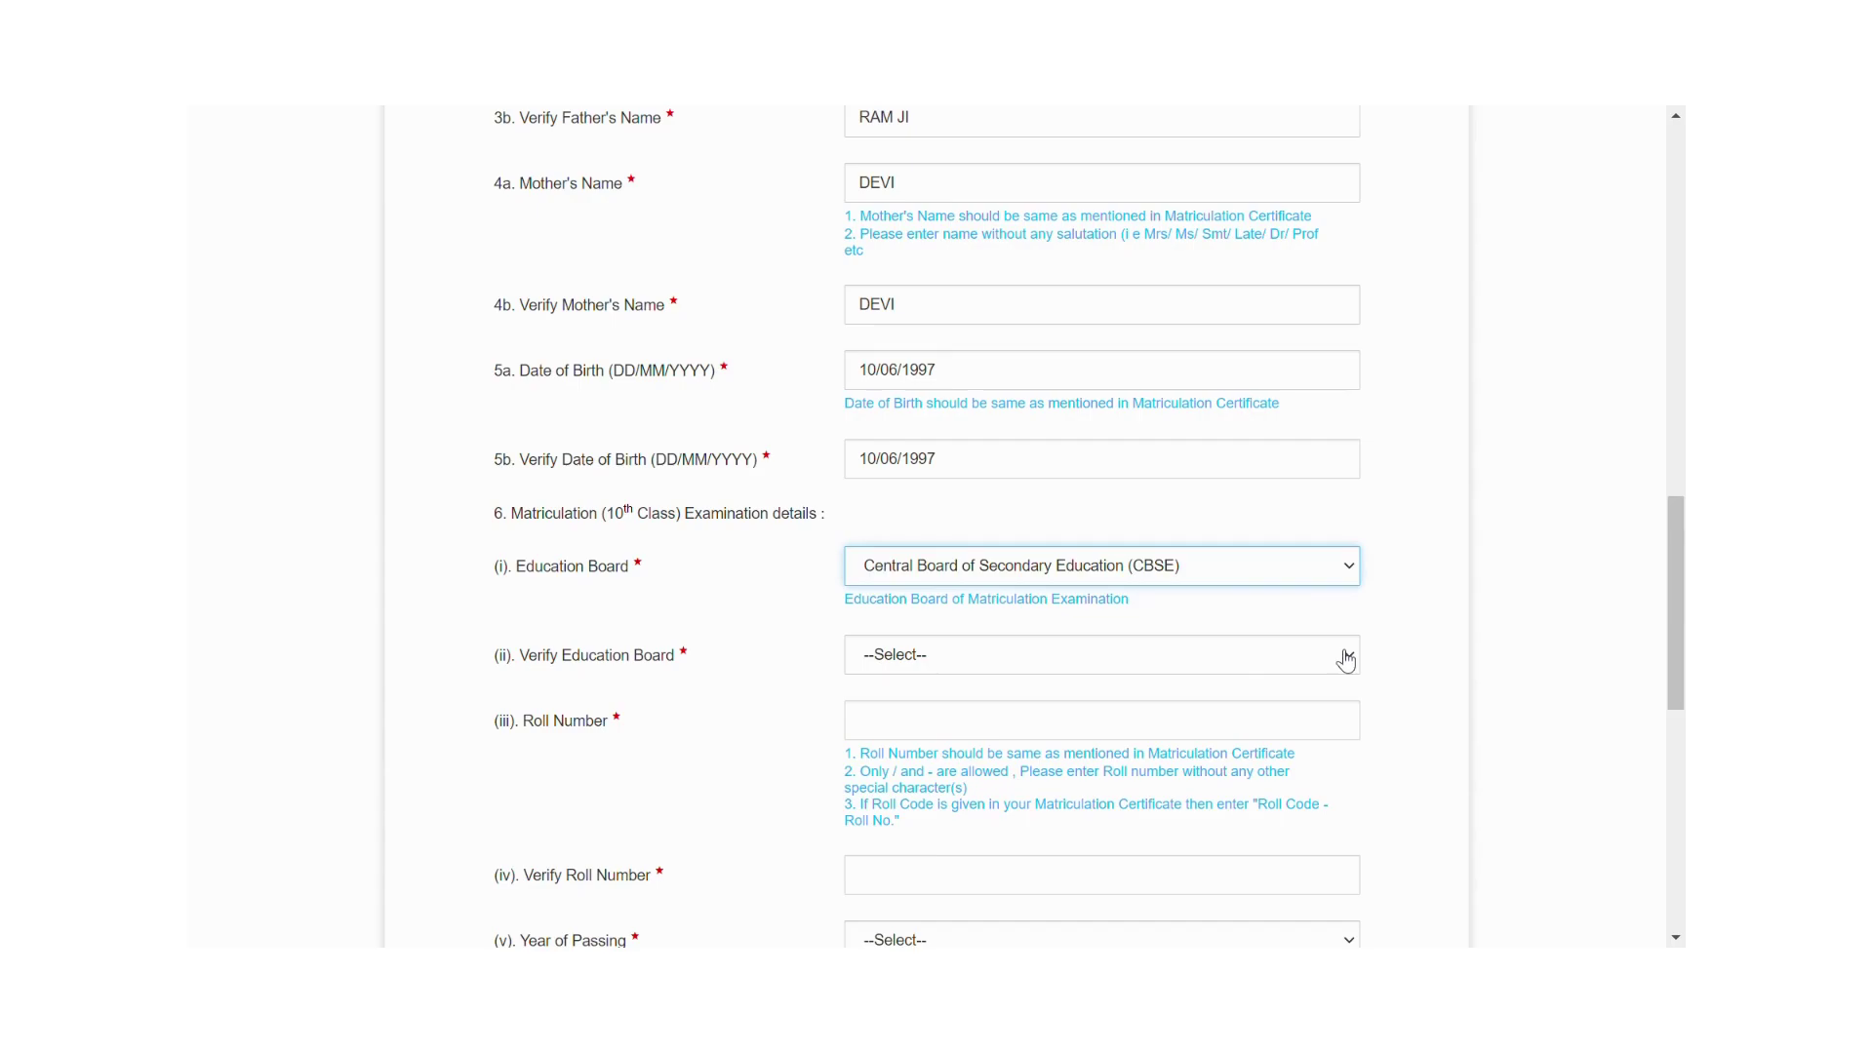
key("Tab")
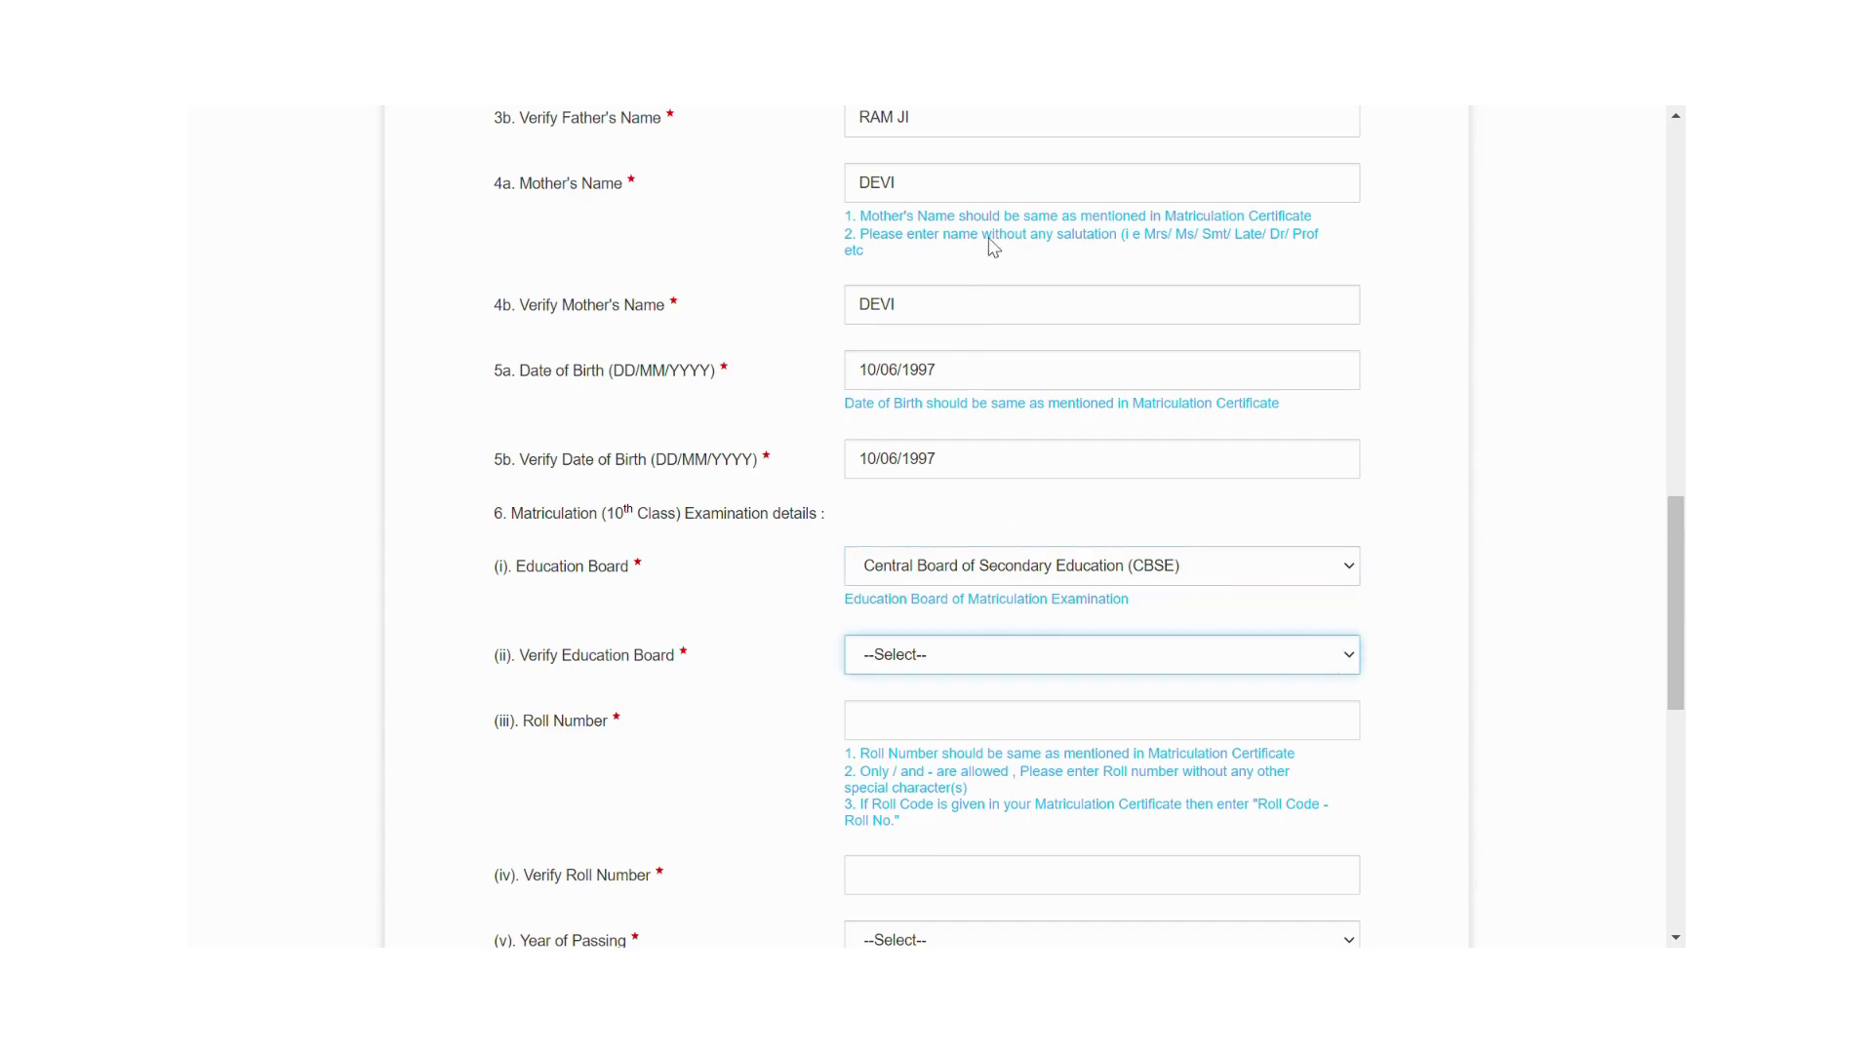
key("Down")
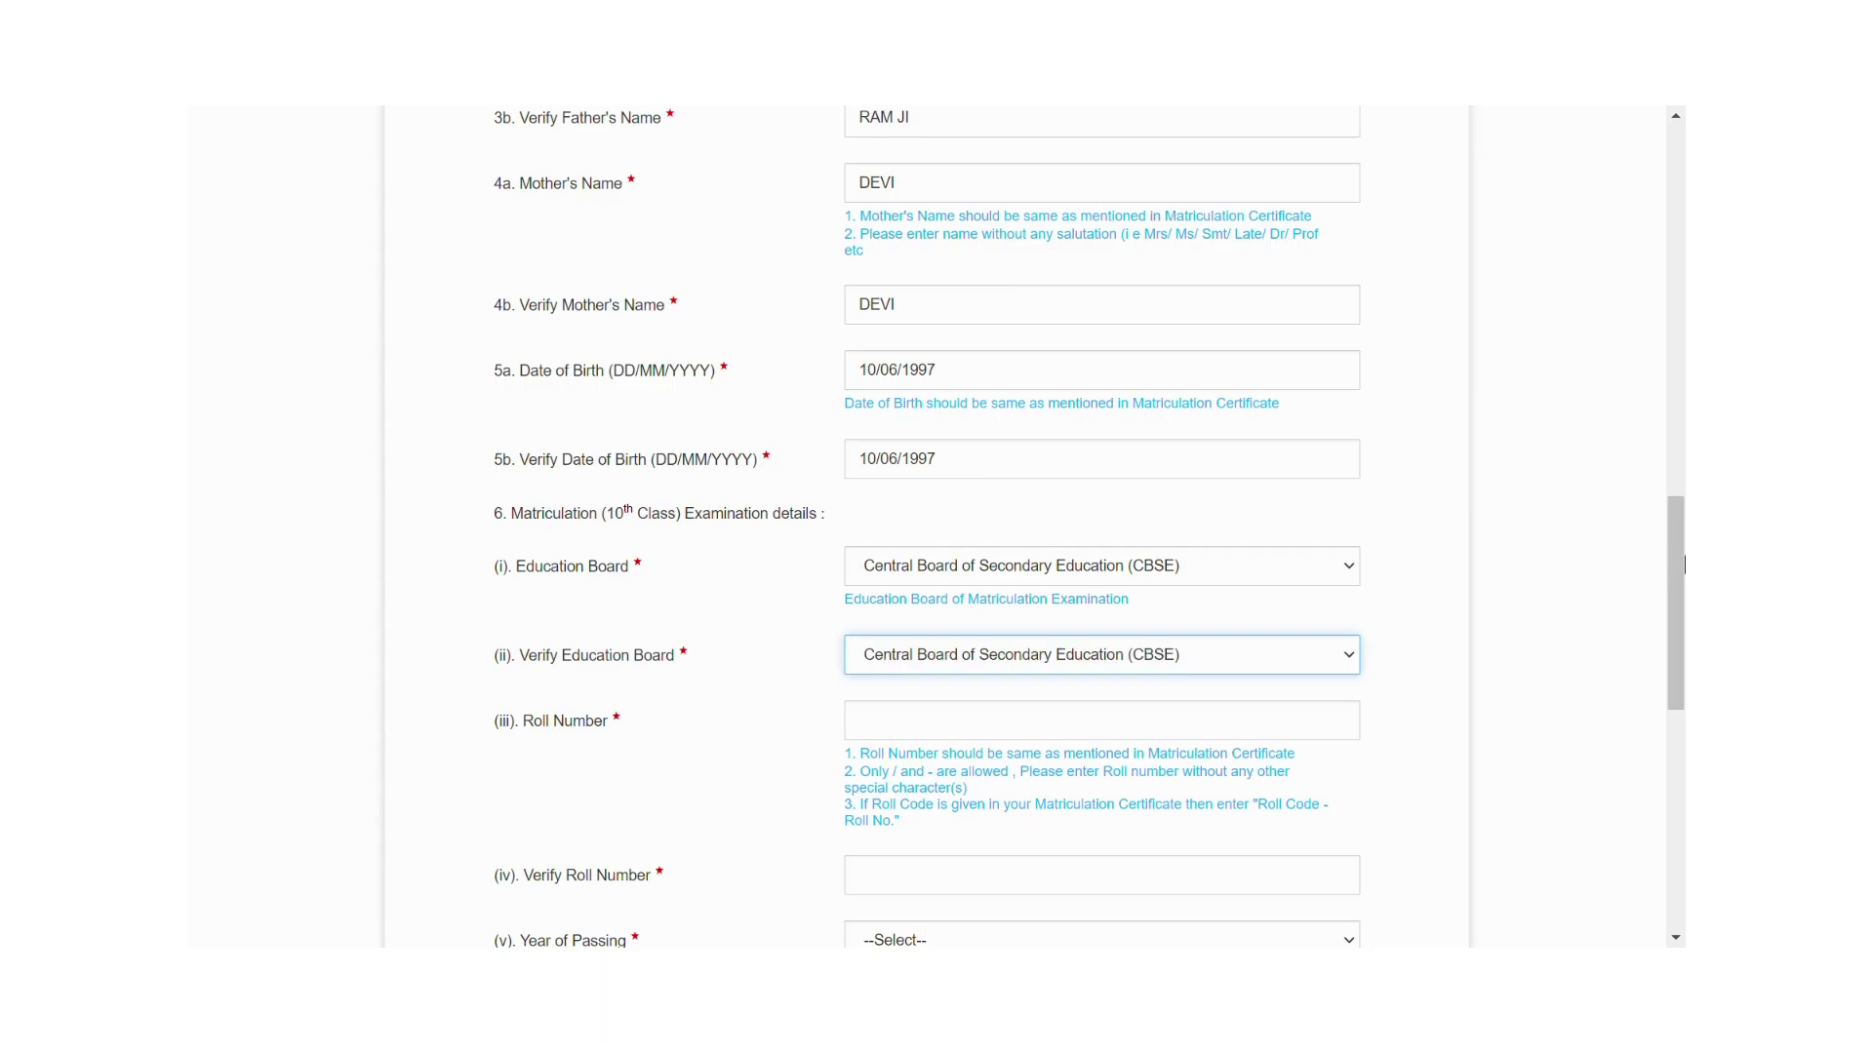
Enter the roll number in Roll Number and Verify Roll Number.
left_click_drag(1670, 542, 1669, 570)
left_click(947, 596)
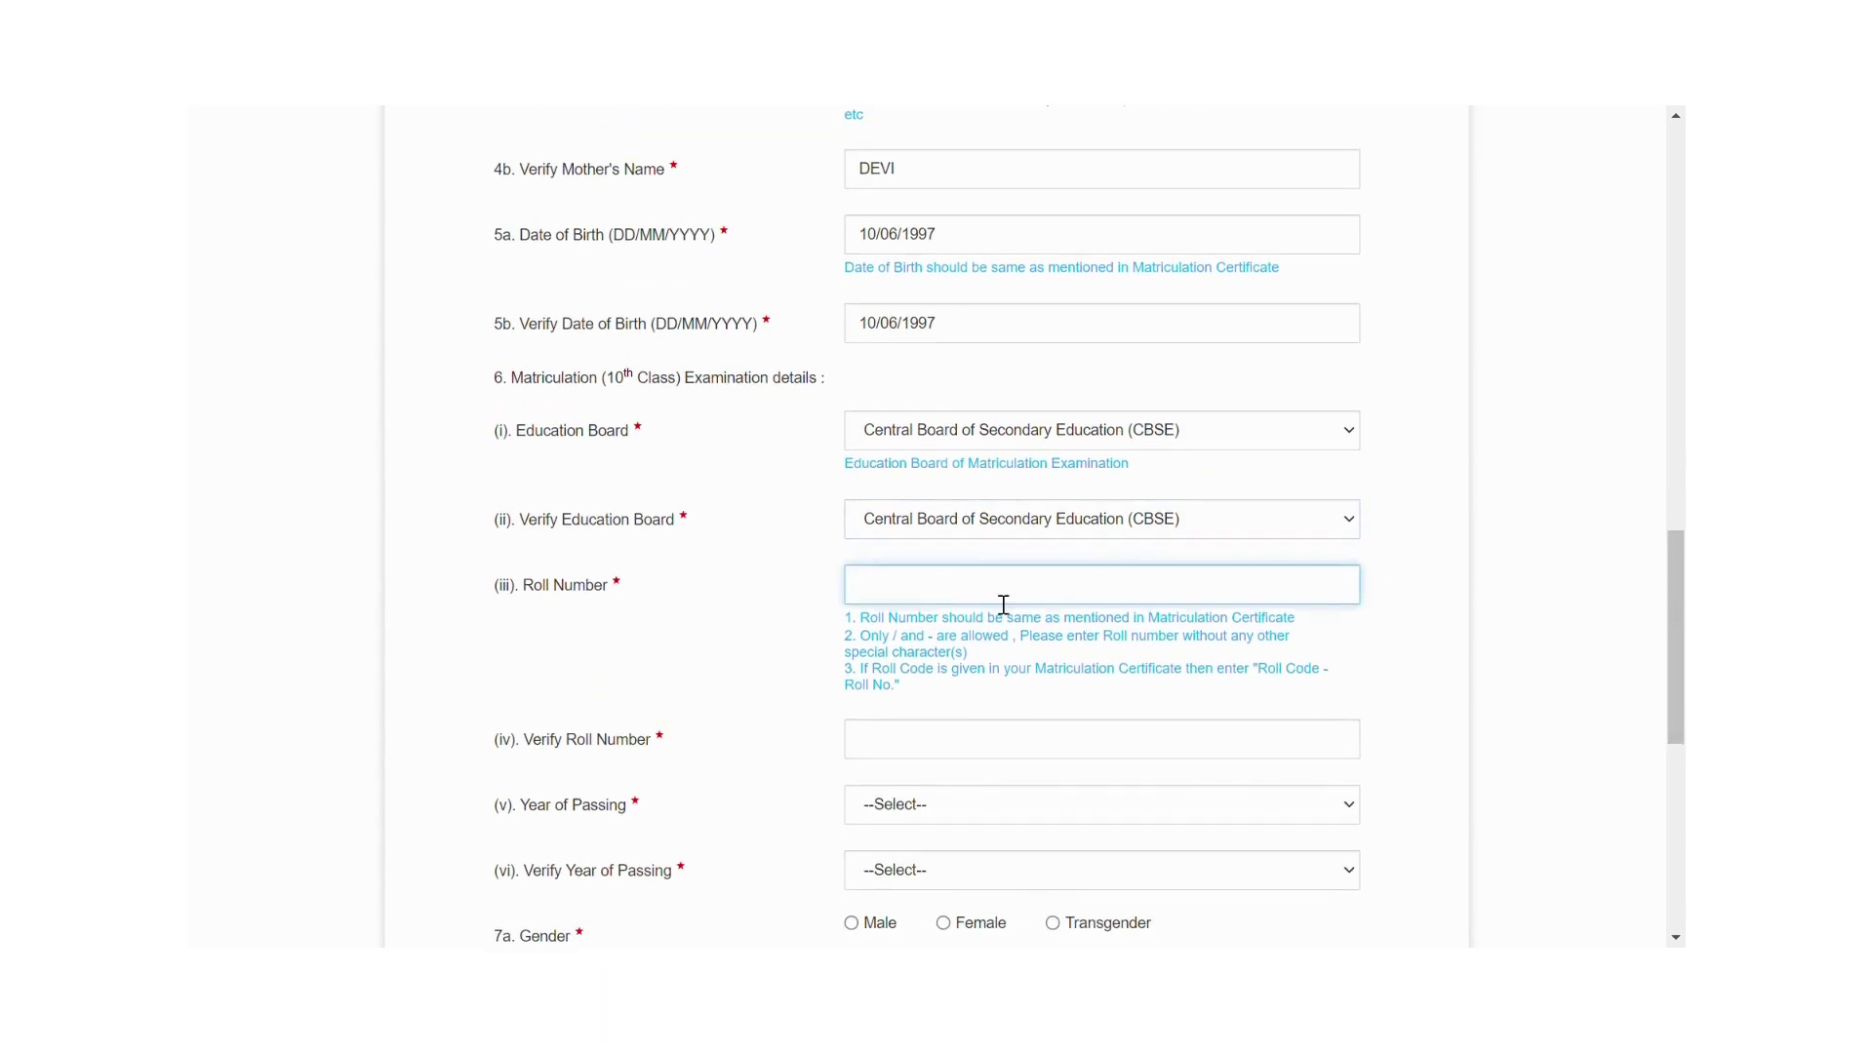
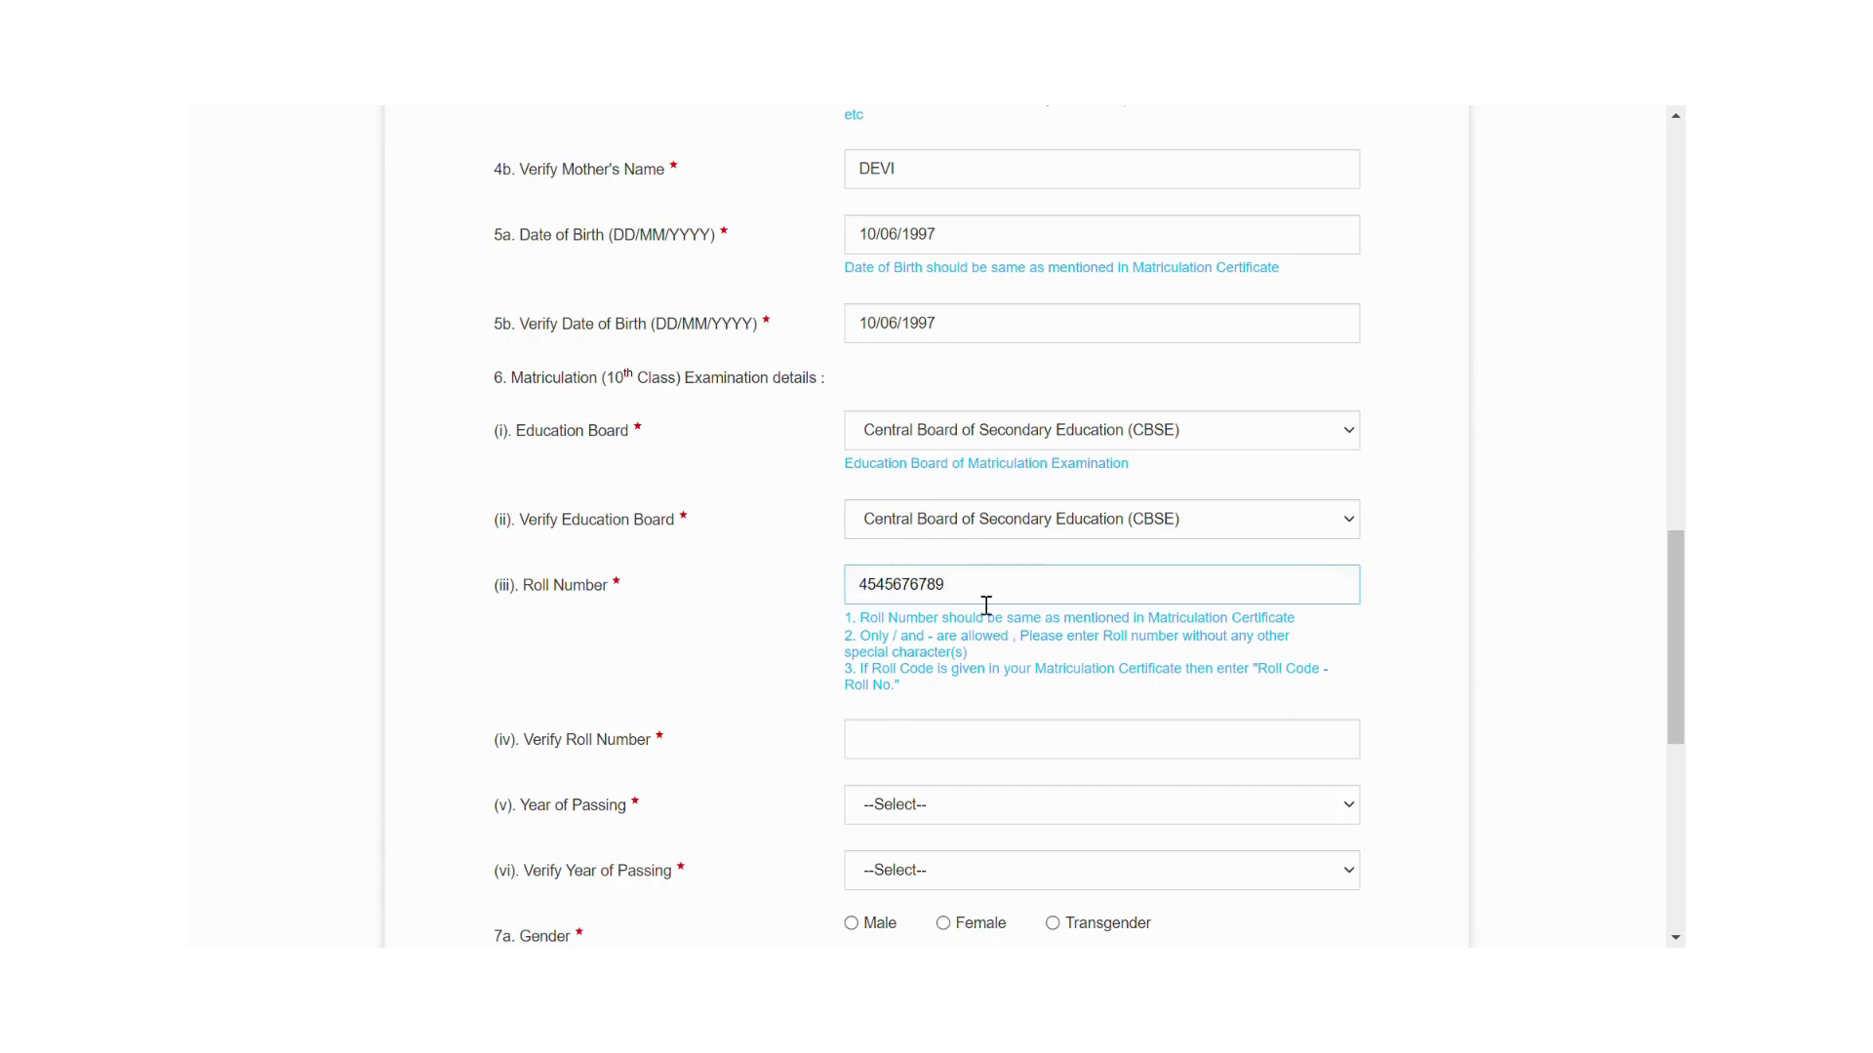
left_click(896, 756)
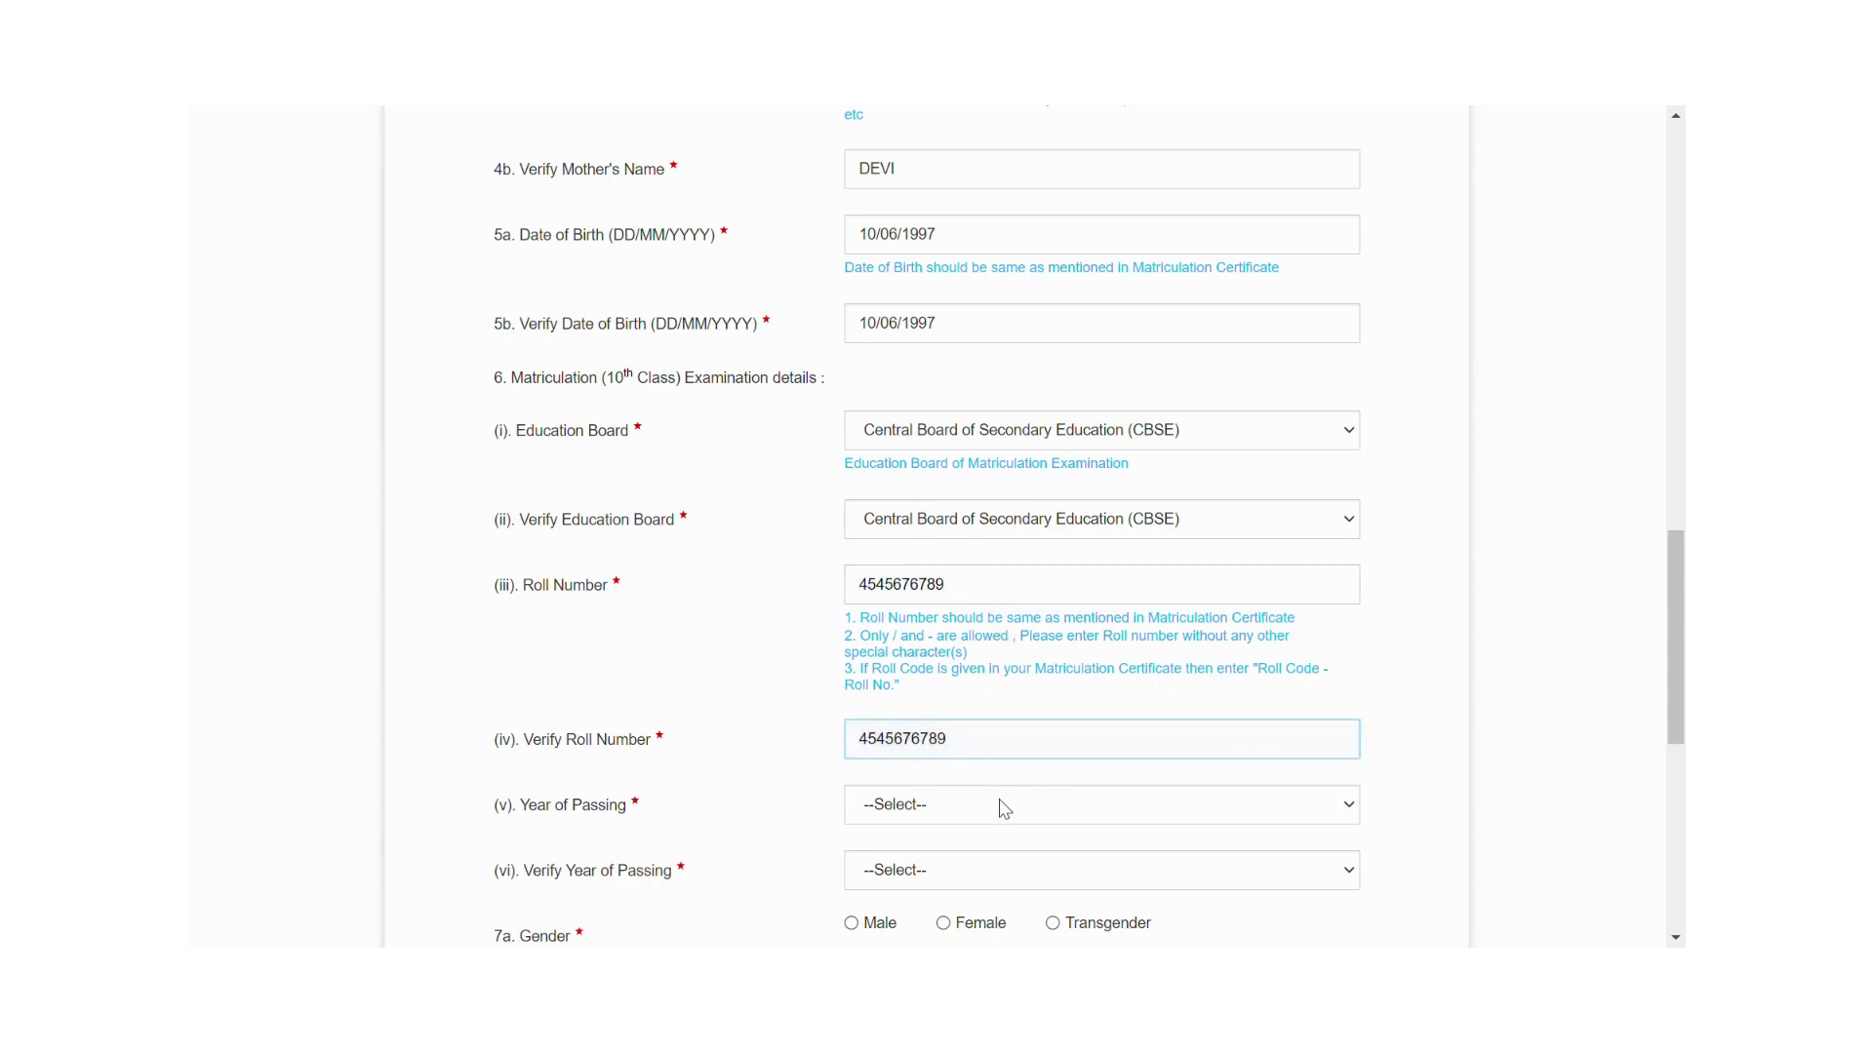
Choose 2014 in both Year of Passing fields and select Male for both gender fields.
left_click(1348, 817)
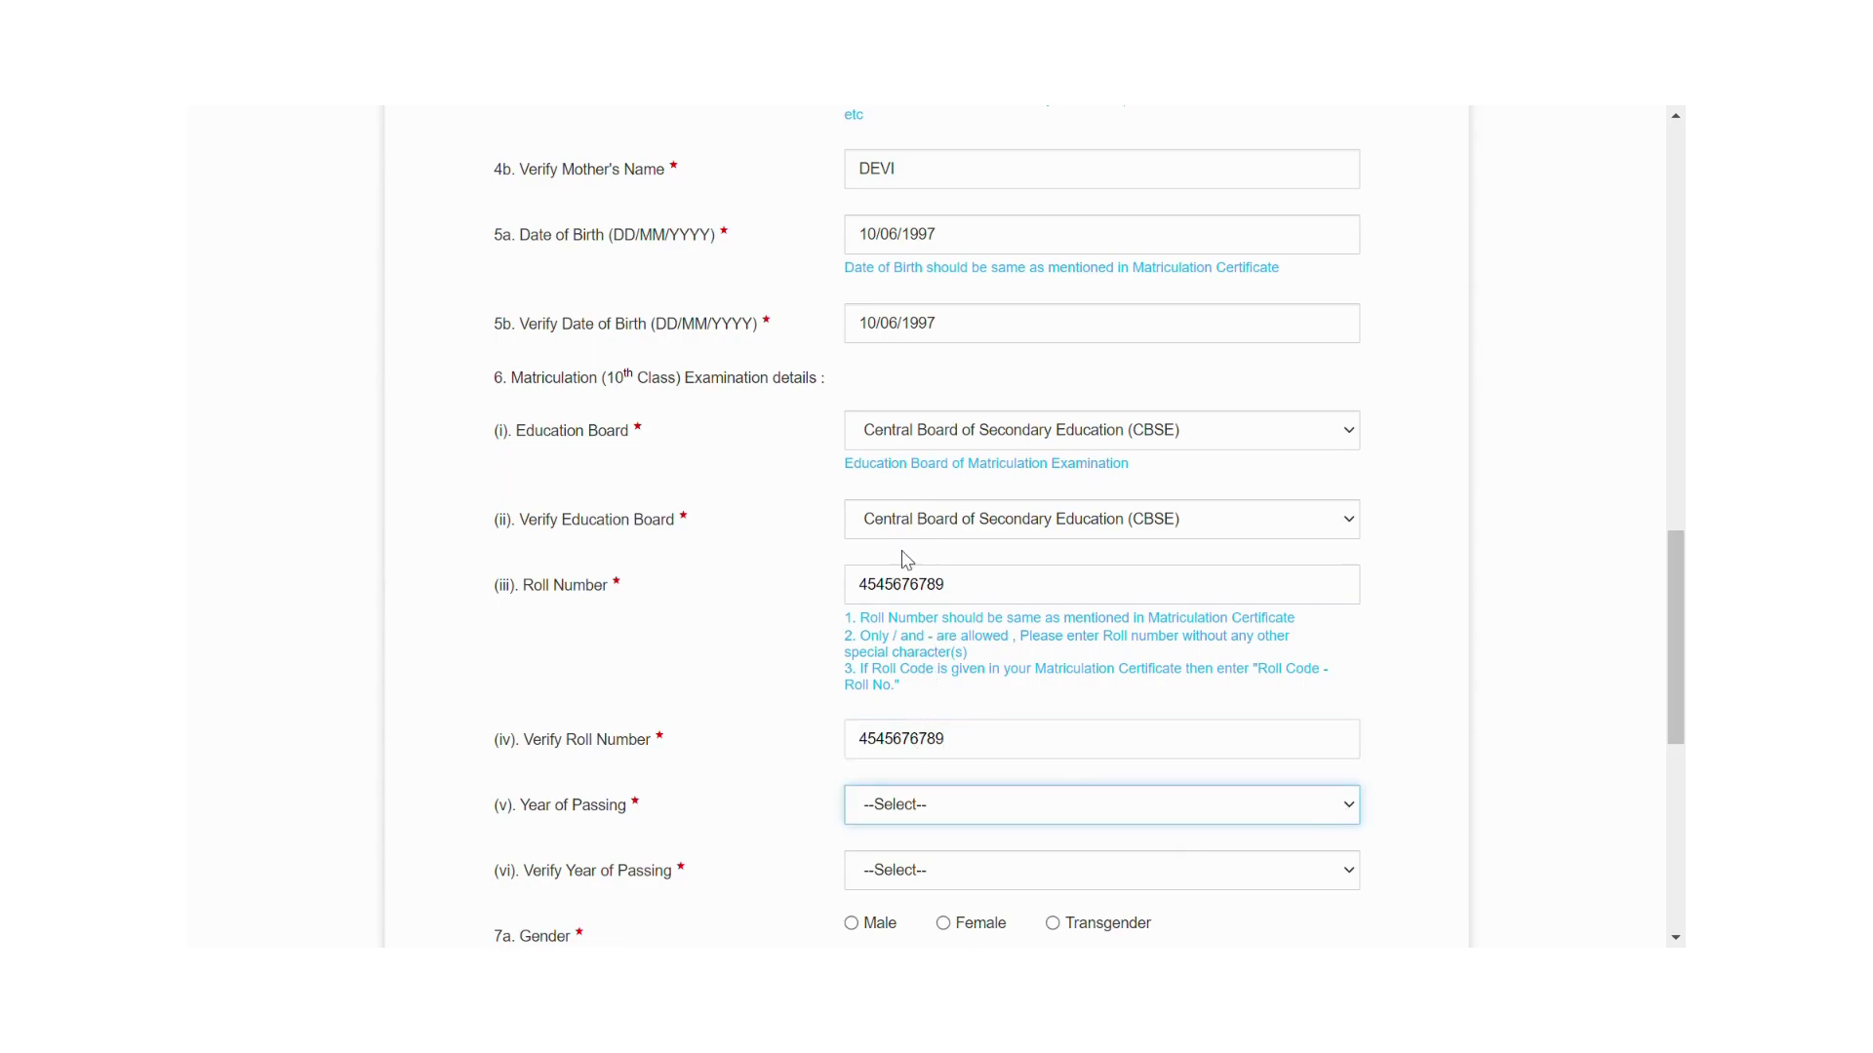
type("2014")
left_click_drag(1671, 630, 1473, 683)
left_click(1356, 671)
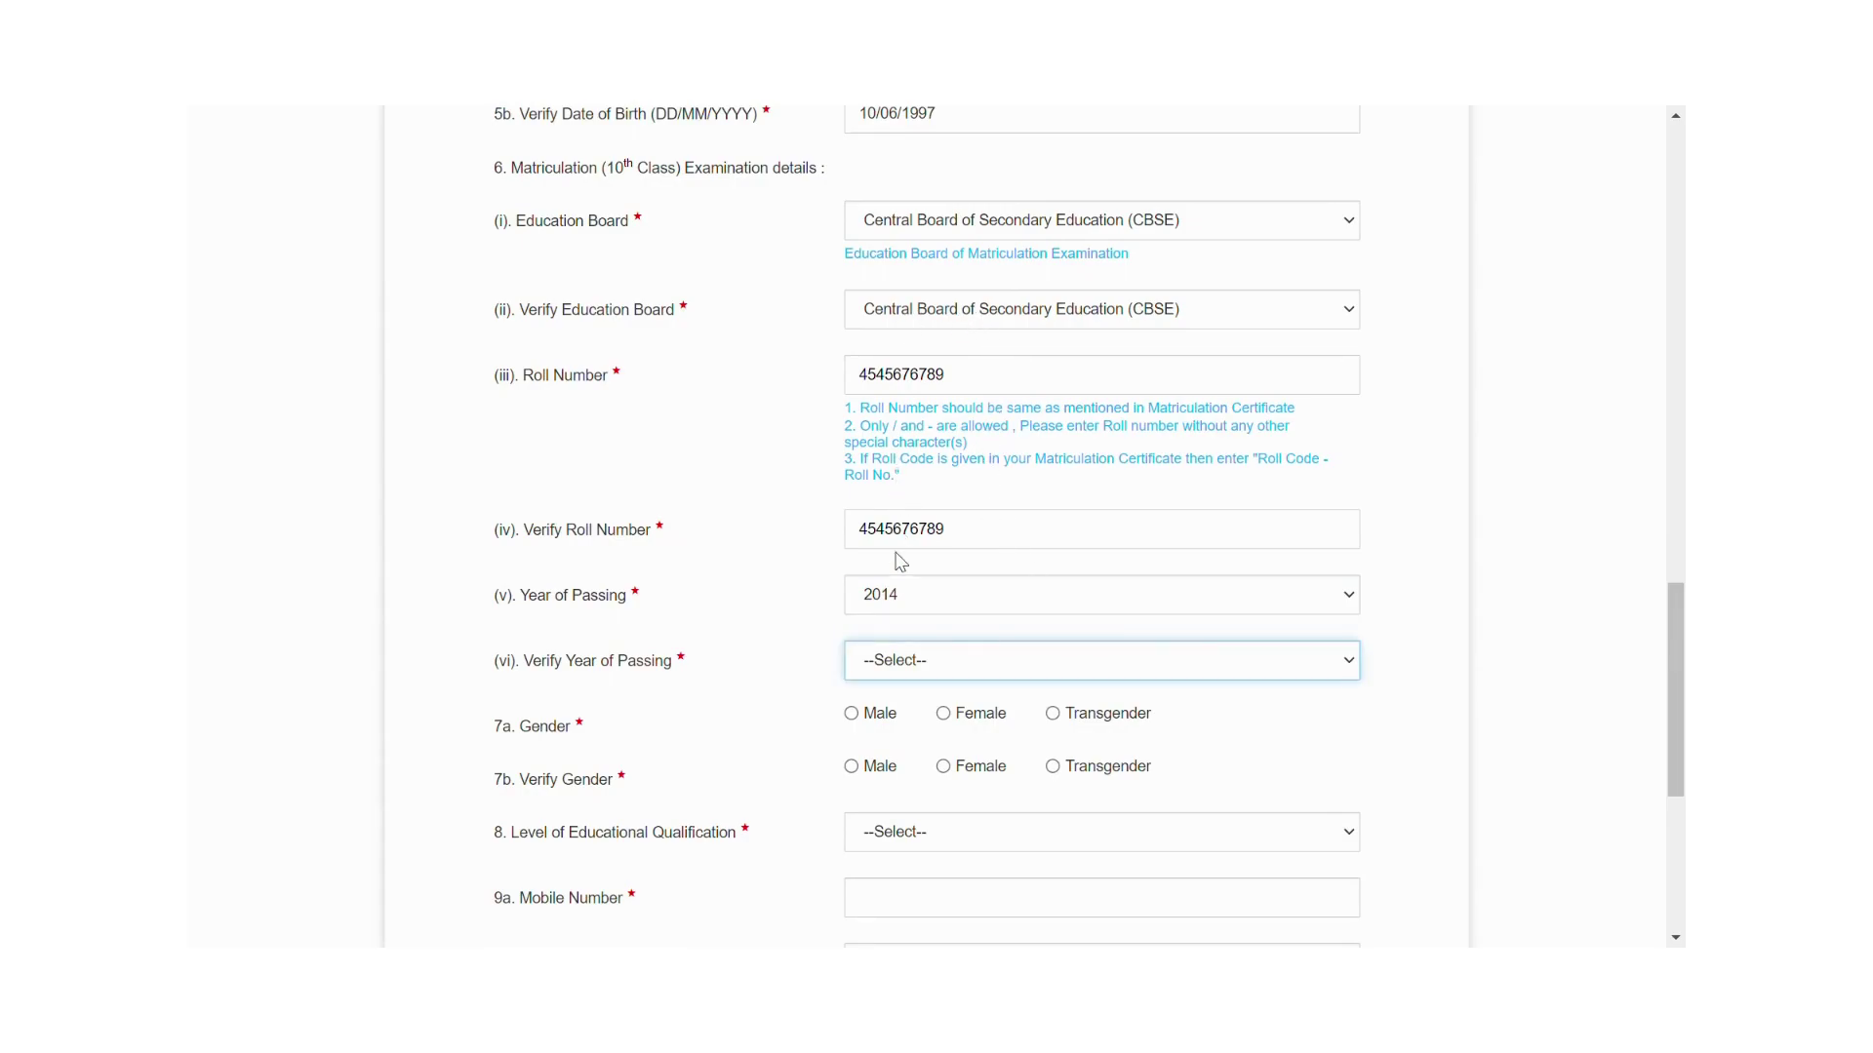
type("2014")
left_click(853, 715)
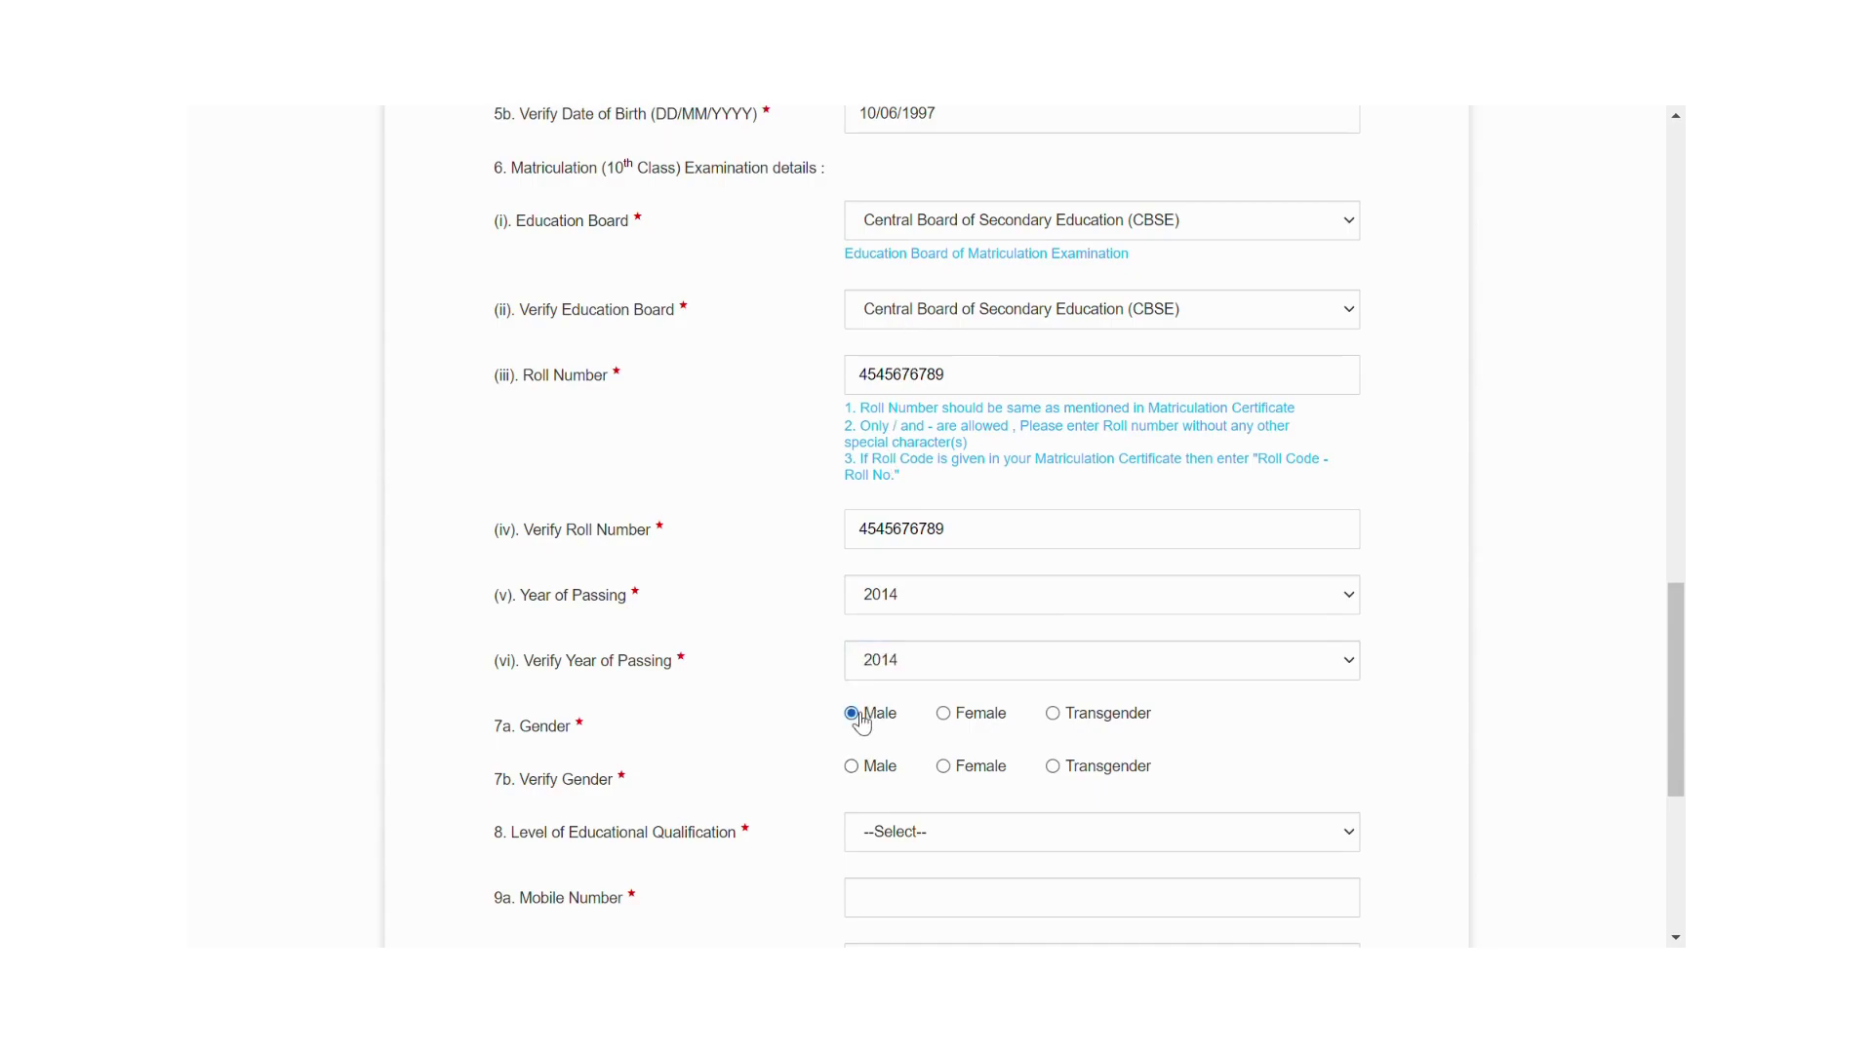
left_click(855, 769)
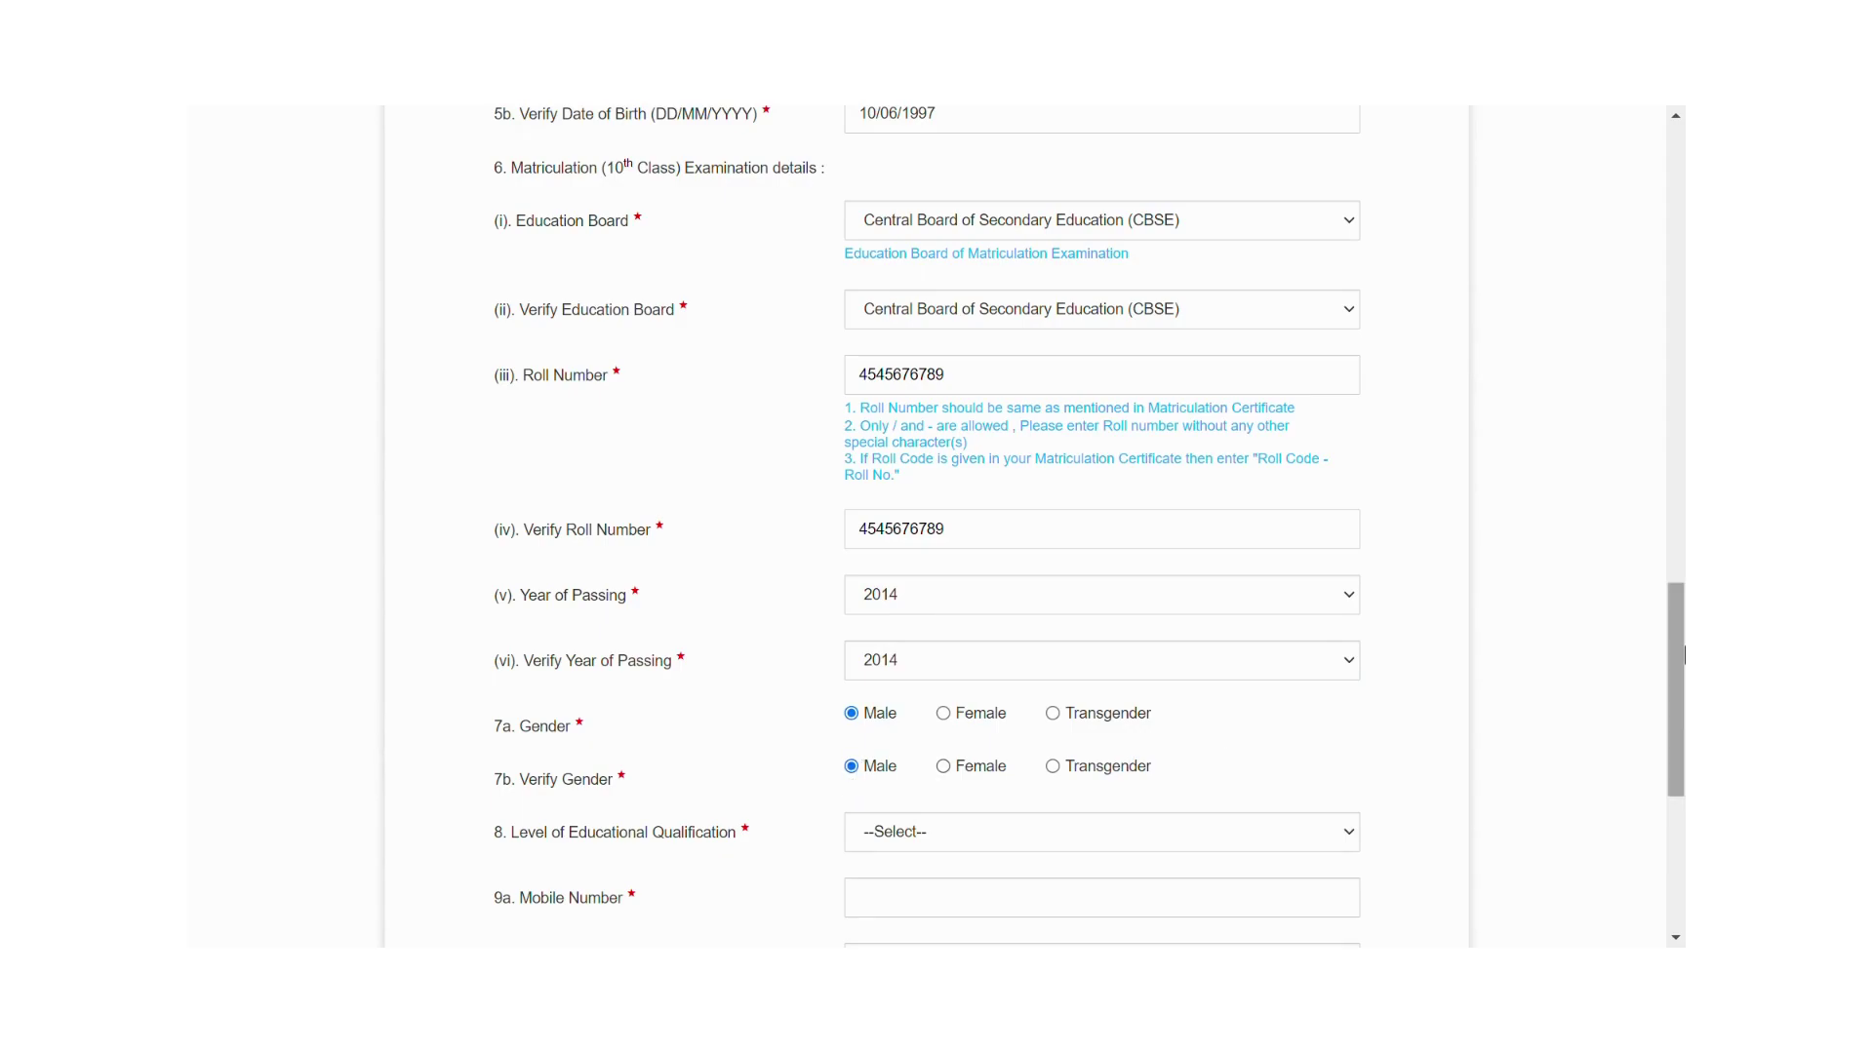
Choose Graduation as the qualification and enter the mobile number in both mobile fields.
left_click_drag(1679, 649, 1672, 699)
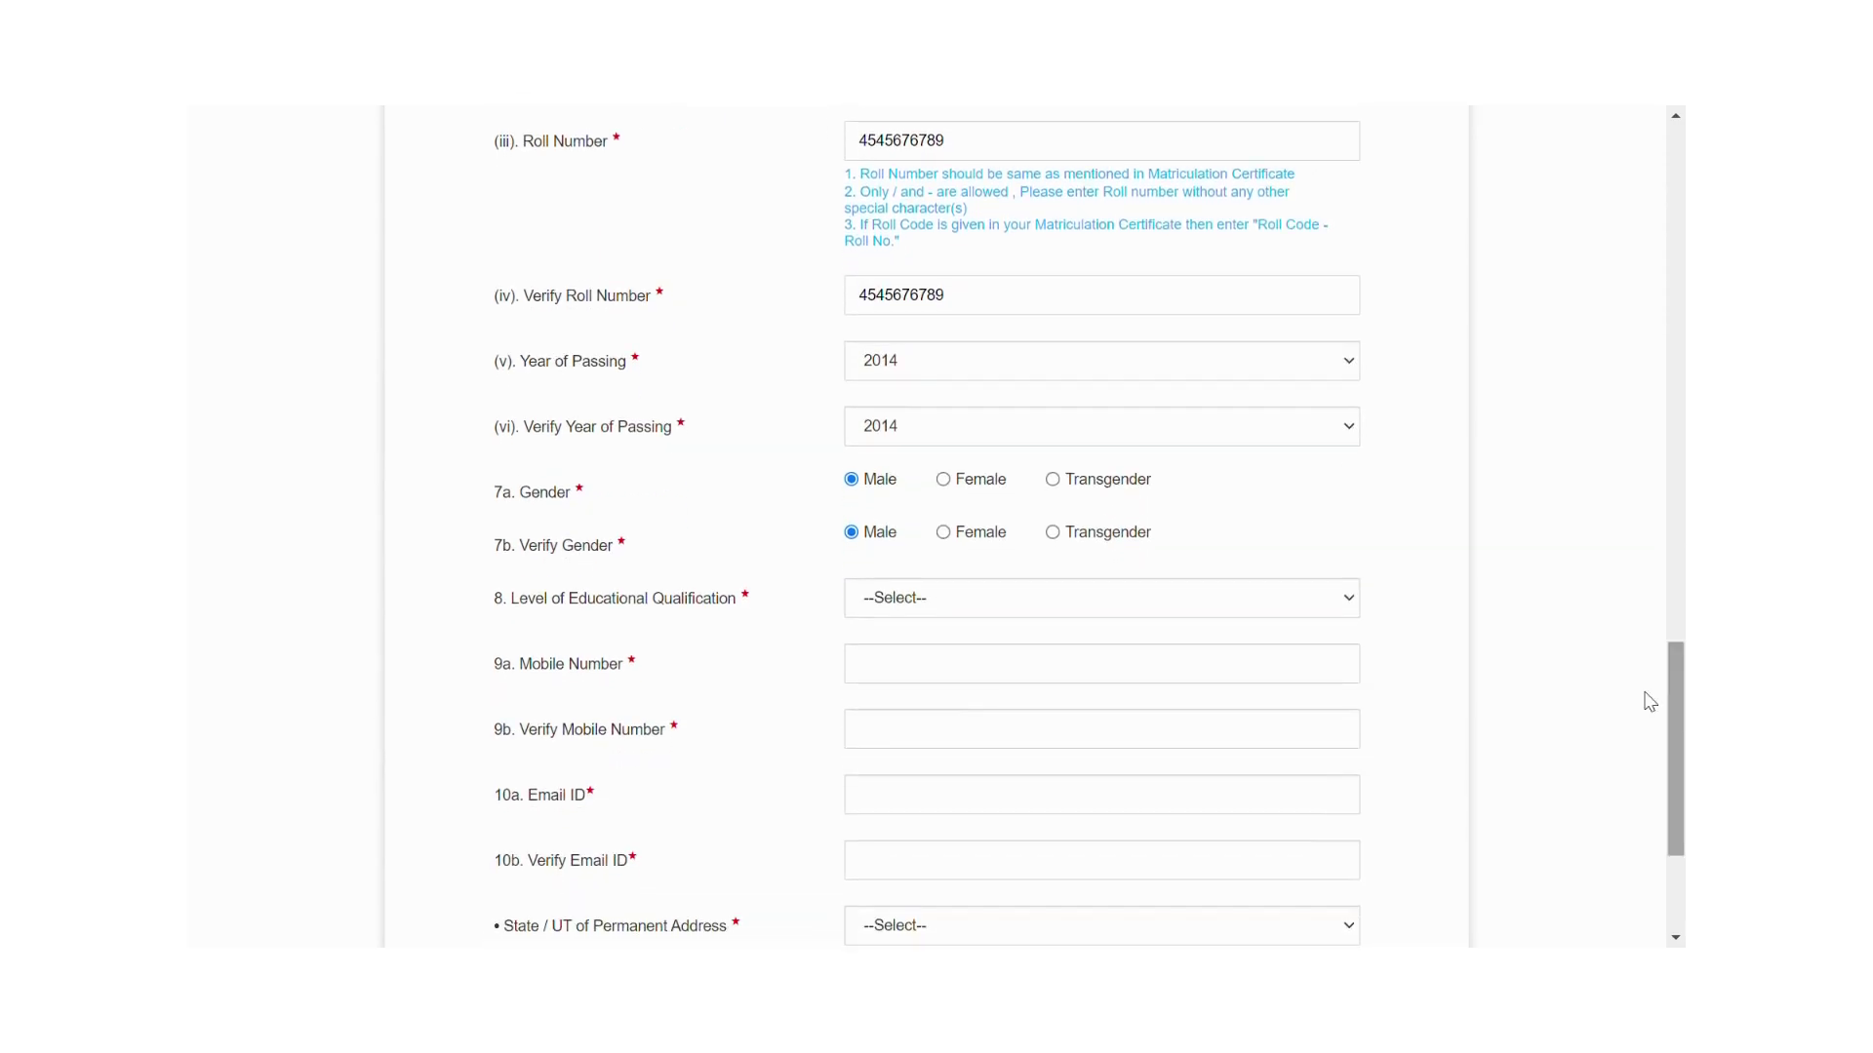
left_click(1356, 604)
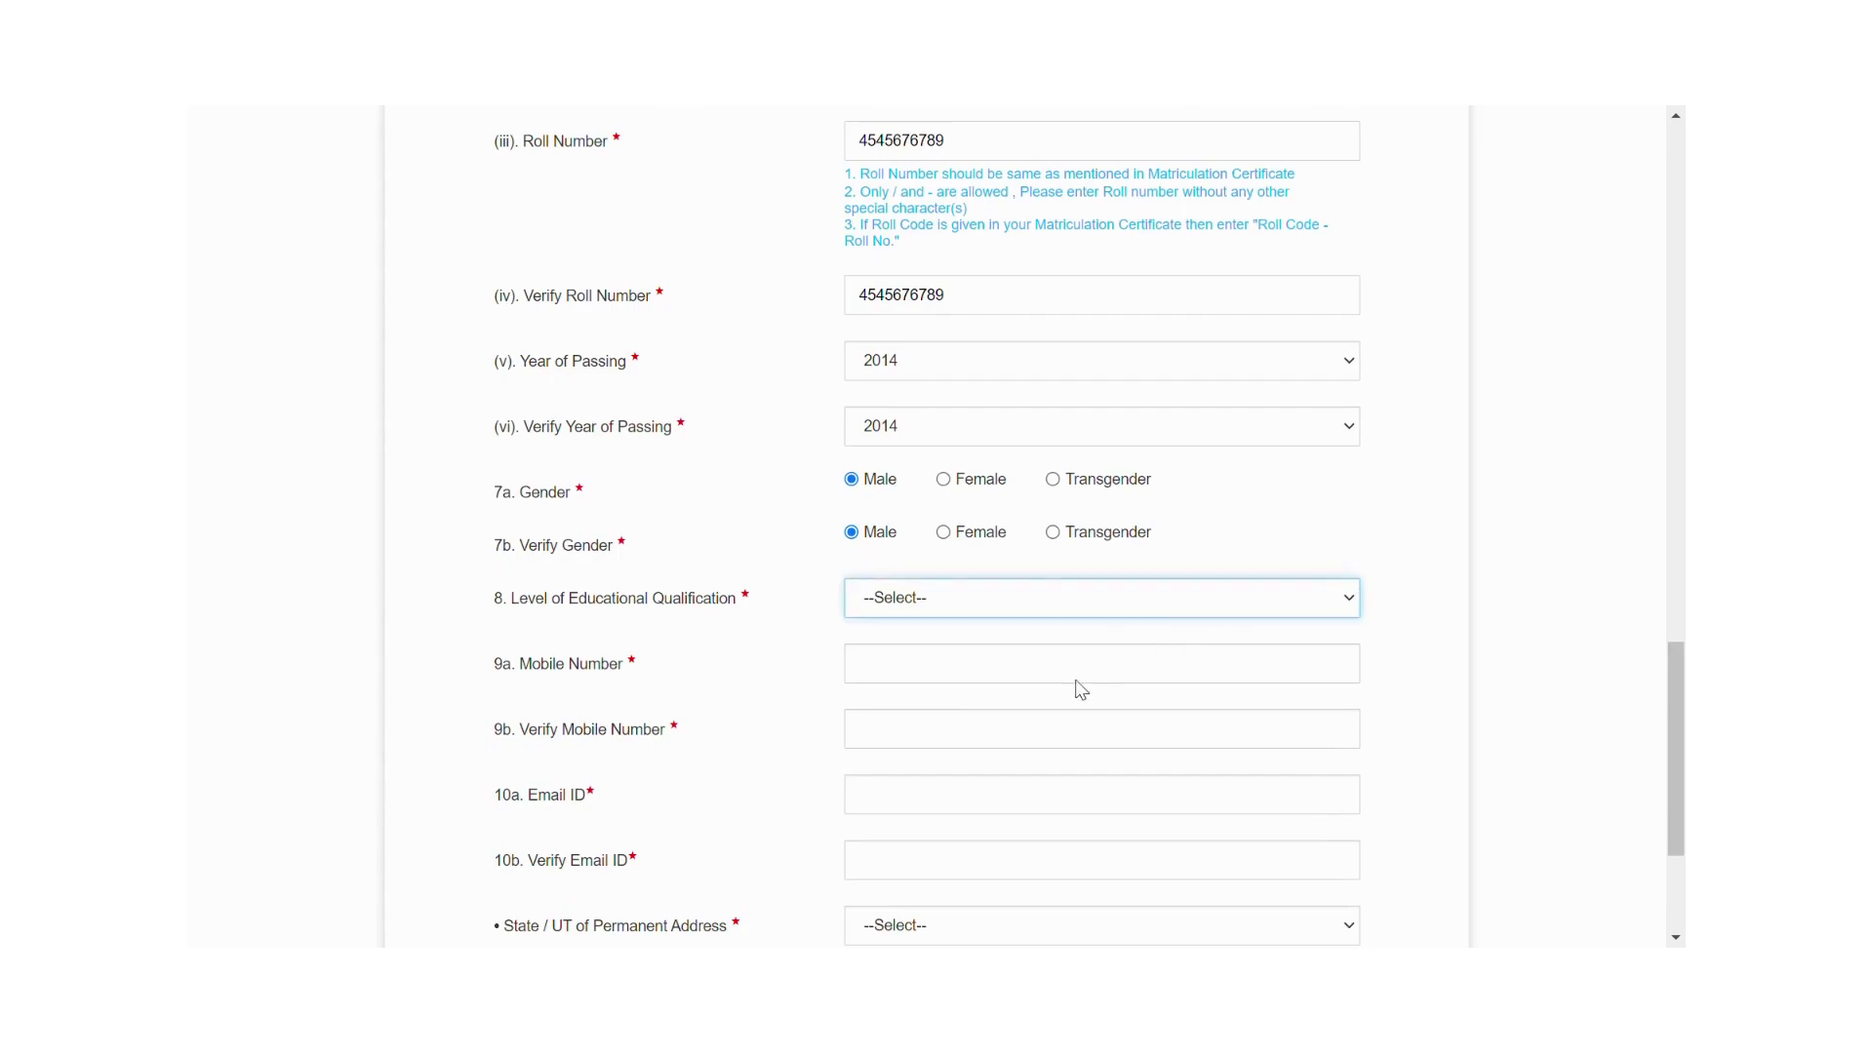
left_click(985, 717)
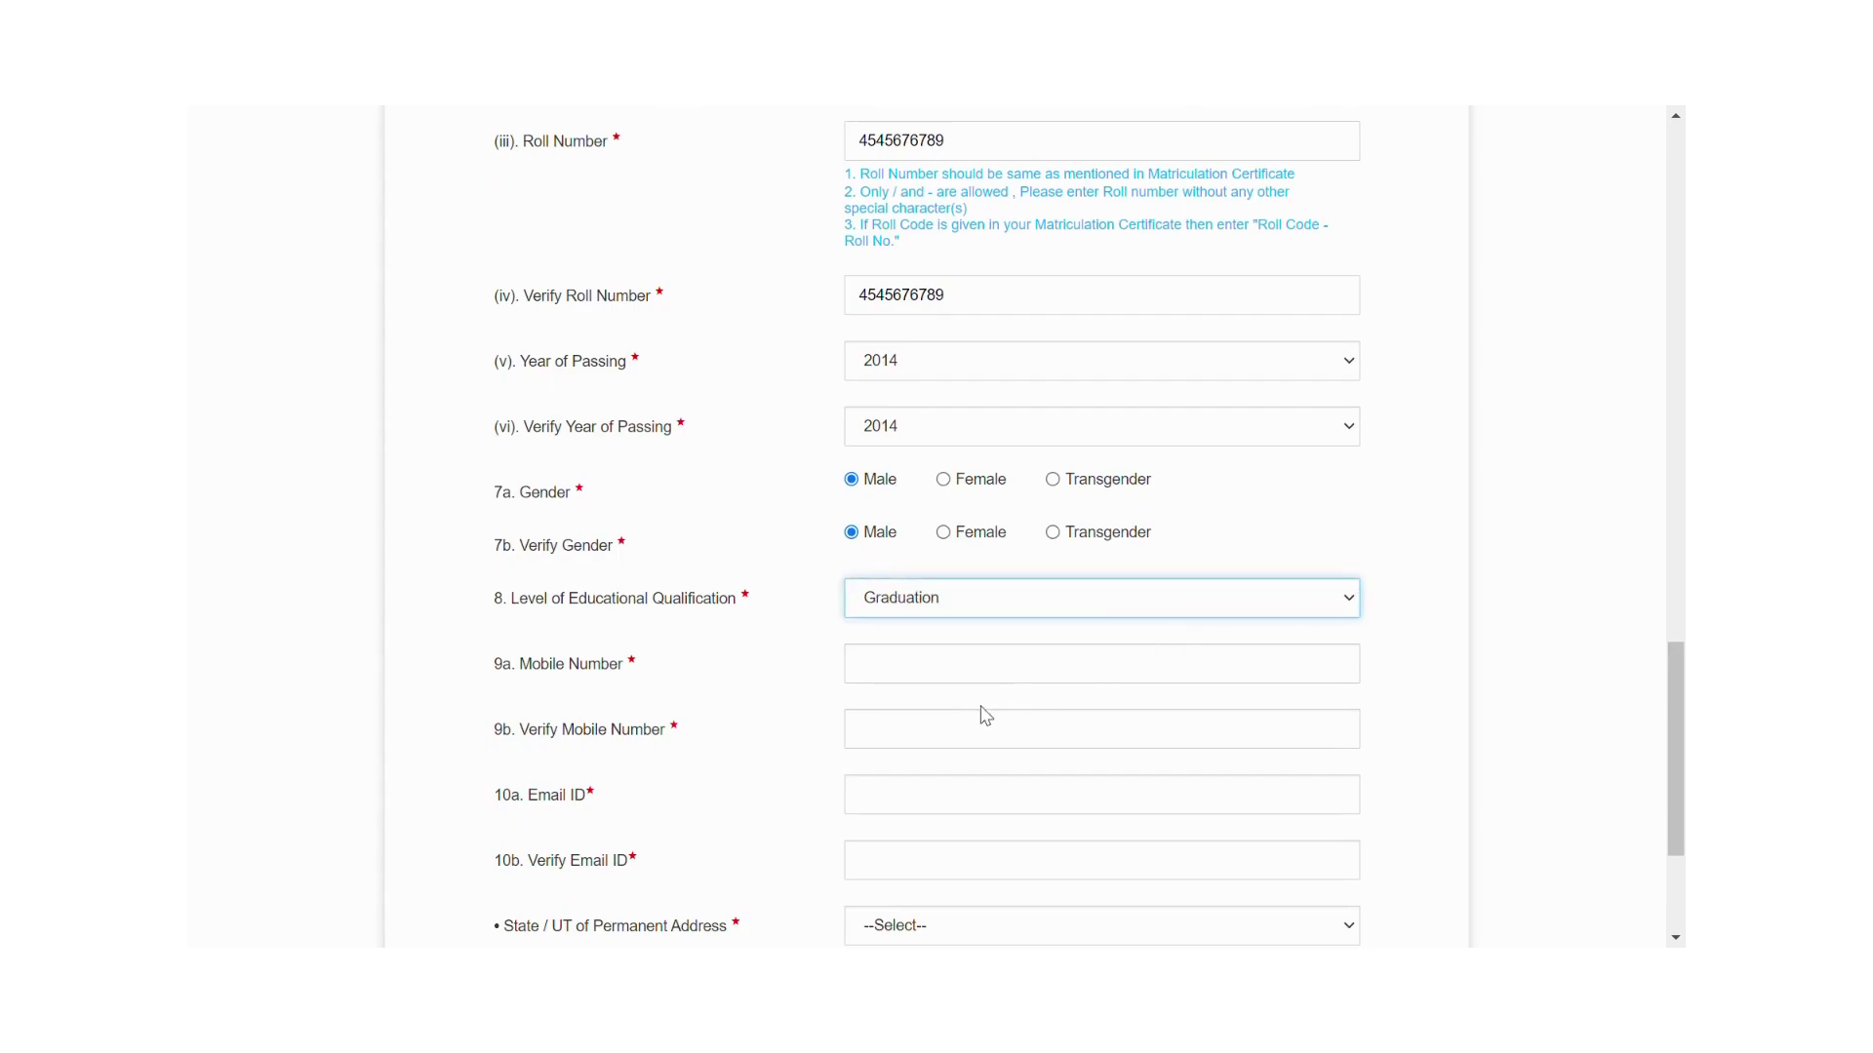
left_click(885, 672)
key("ctrl+v")
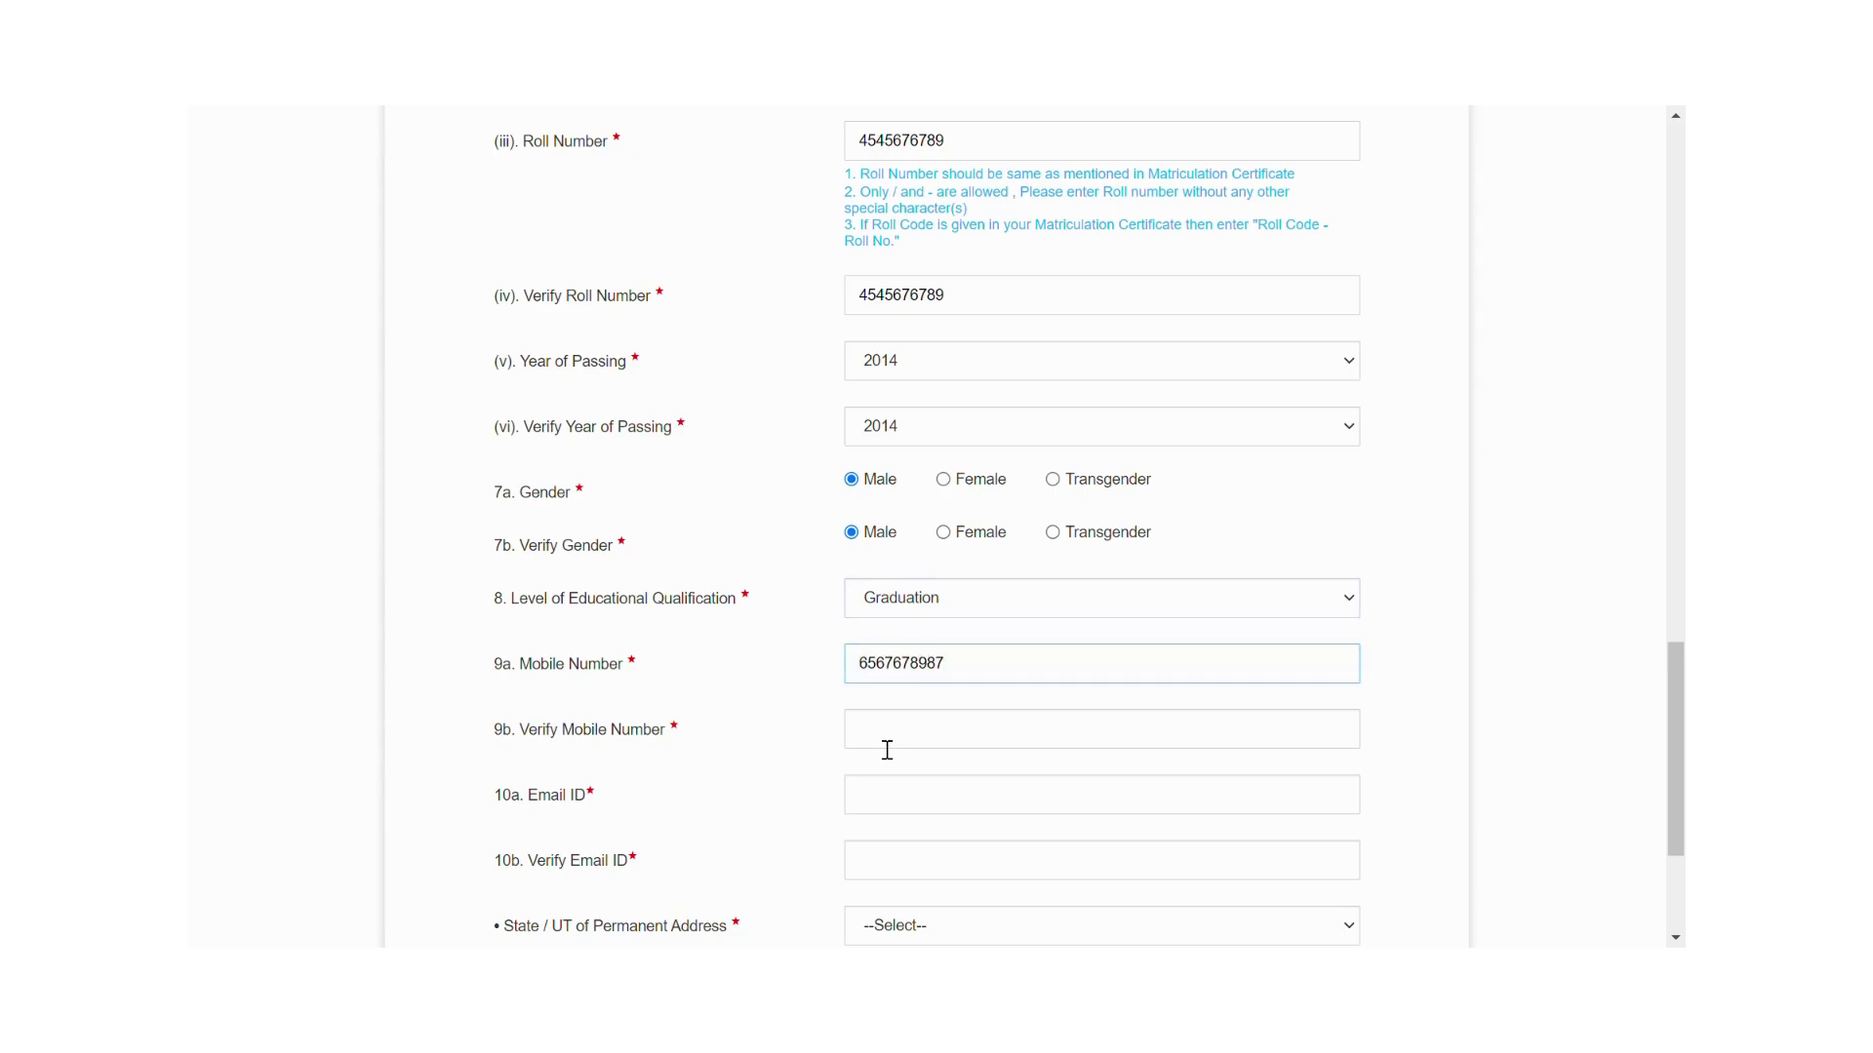
left_click(887, 750)
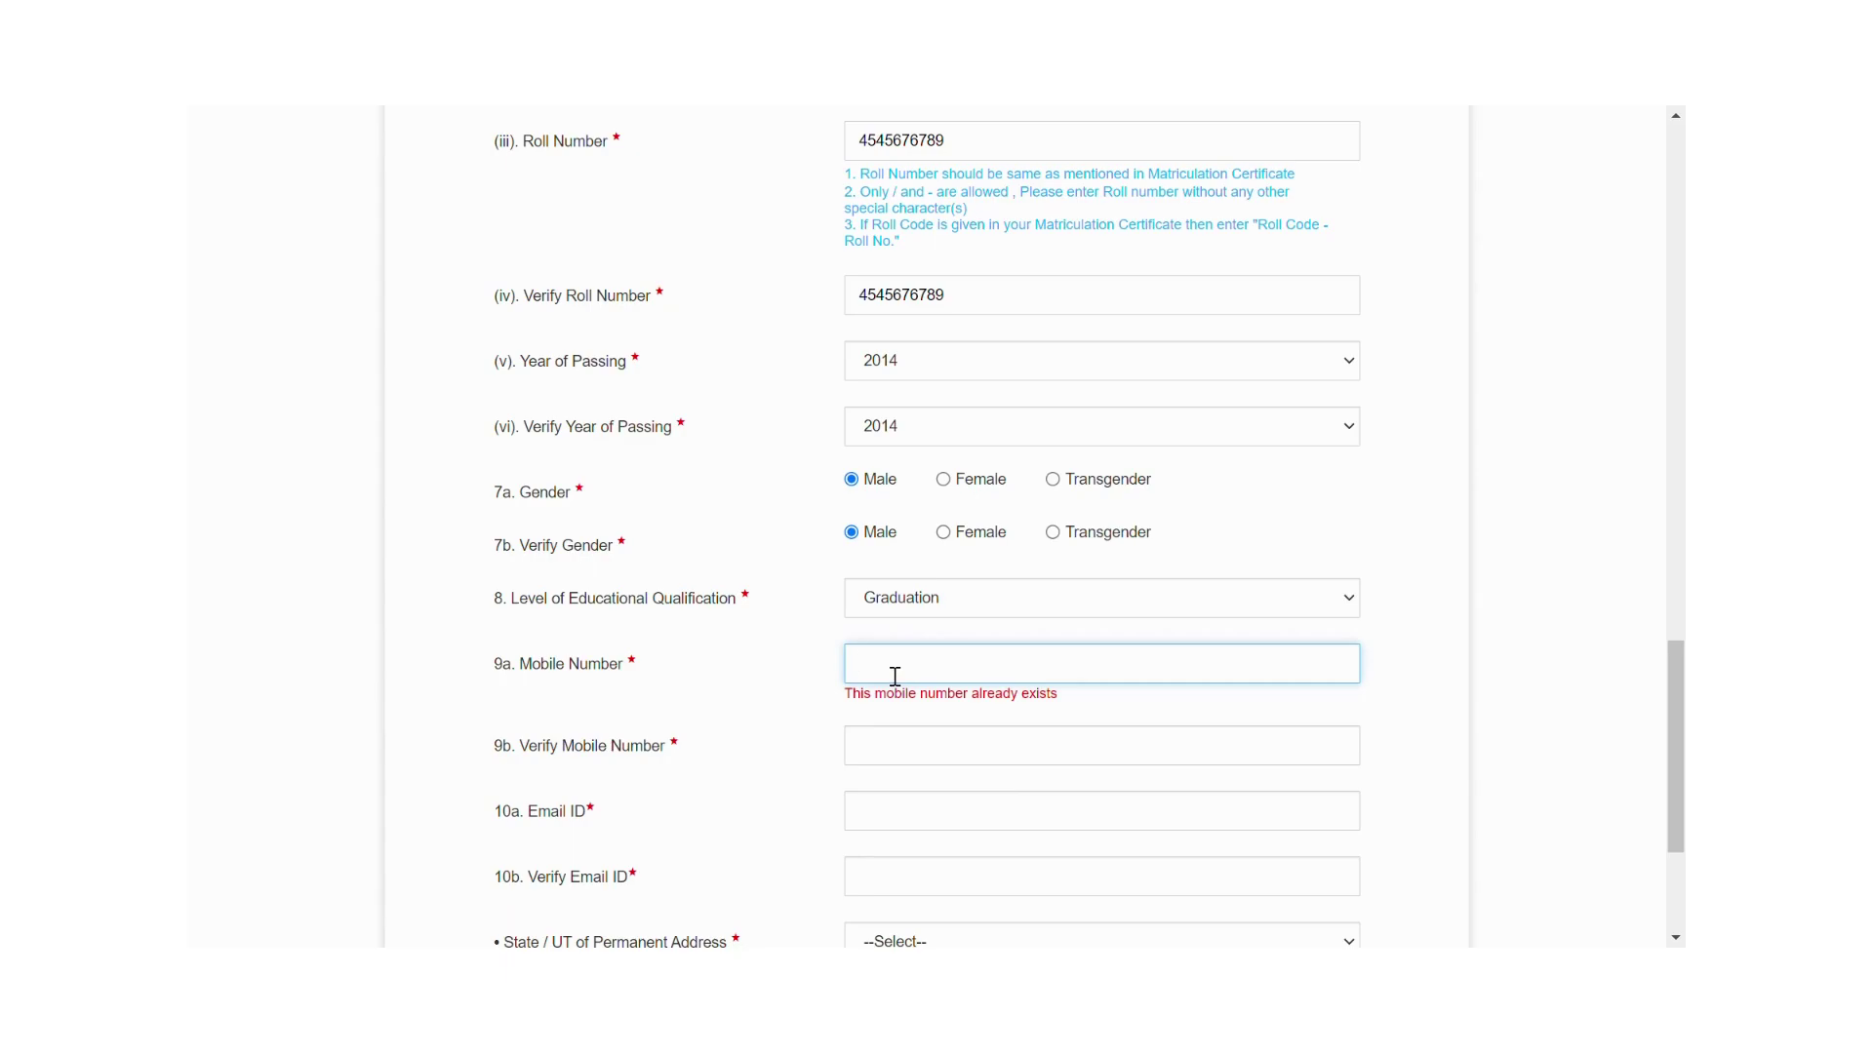
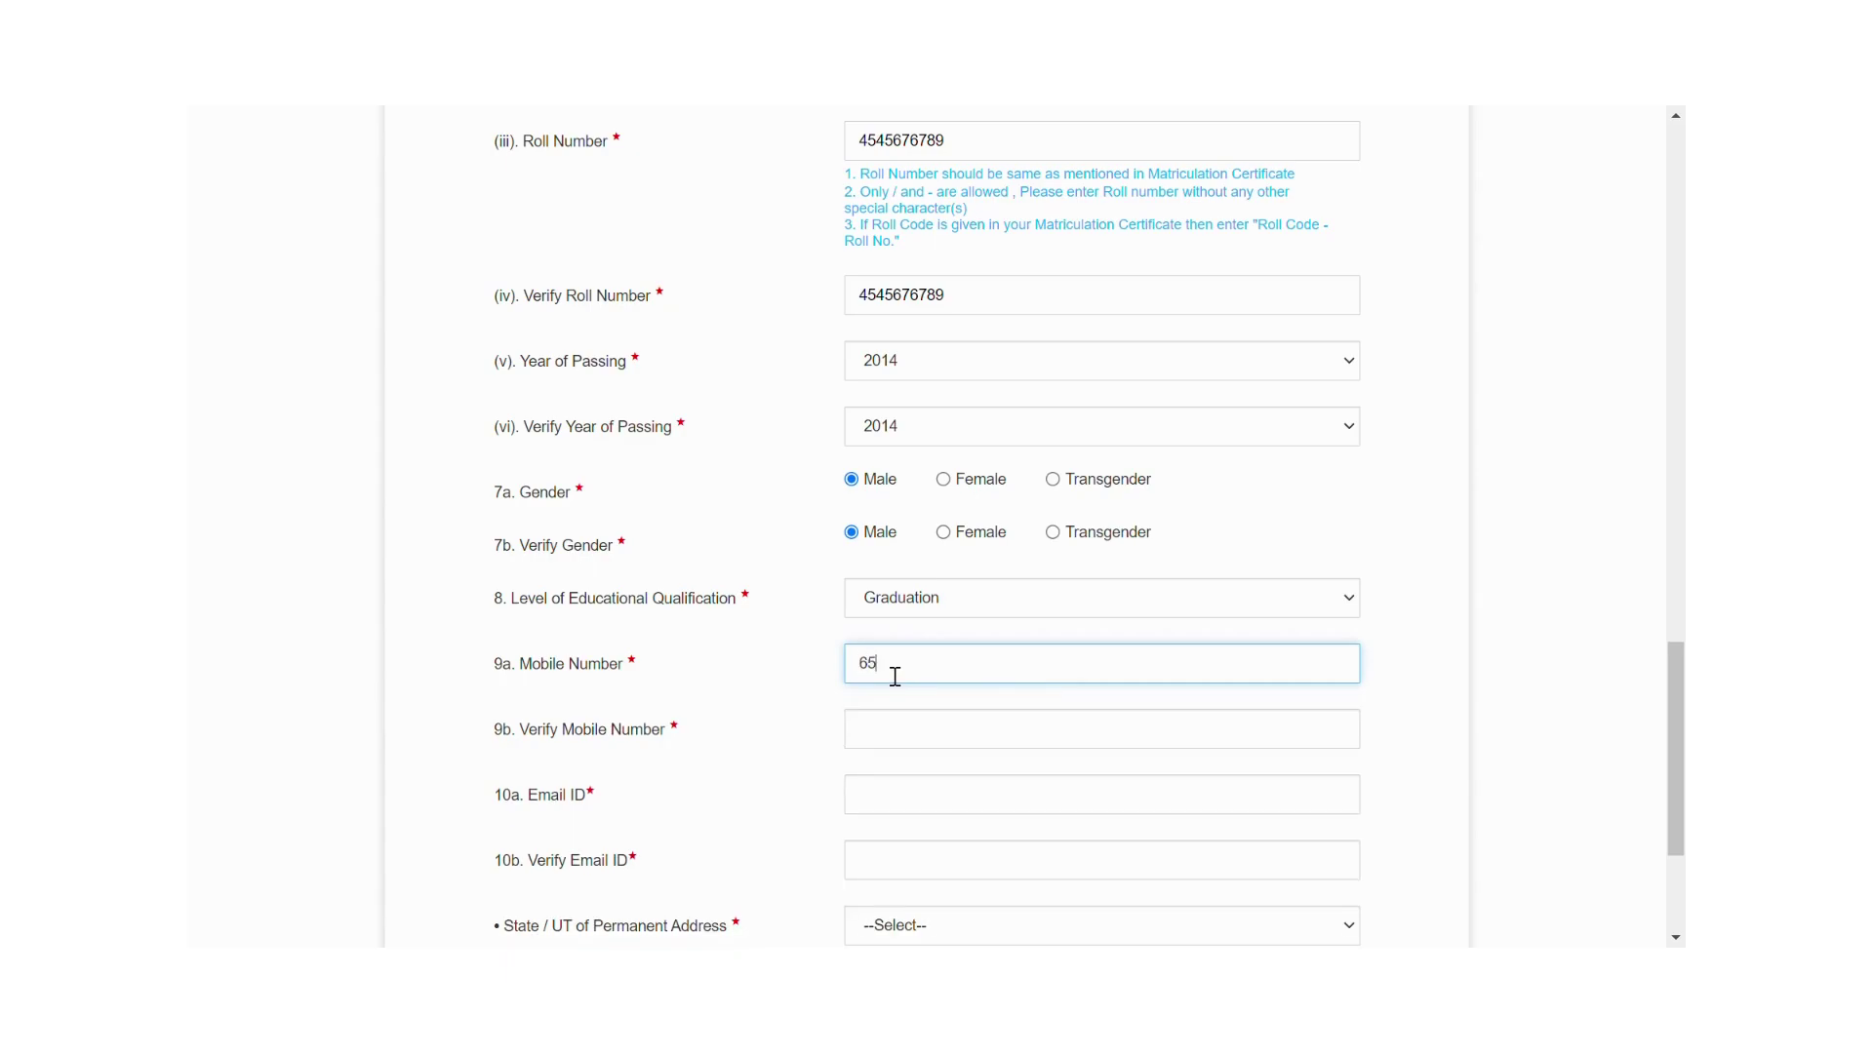
left_click(888, 738)
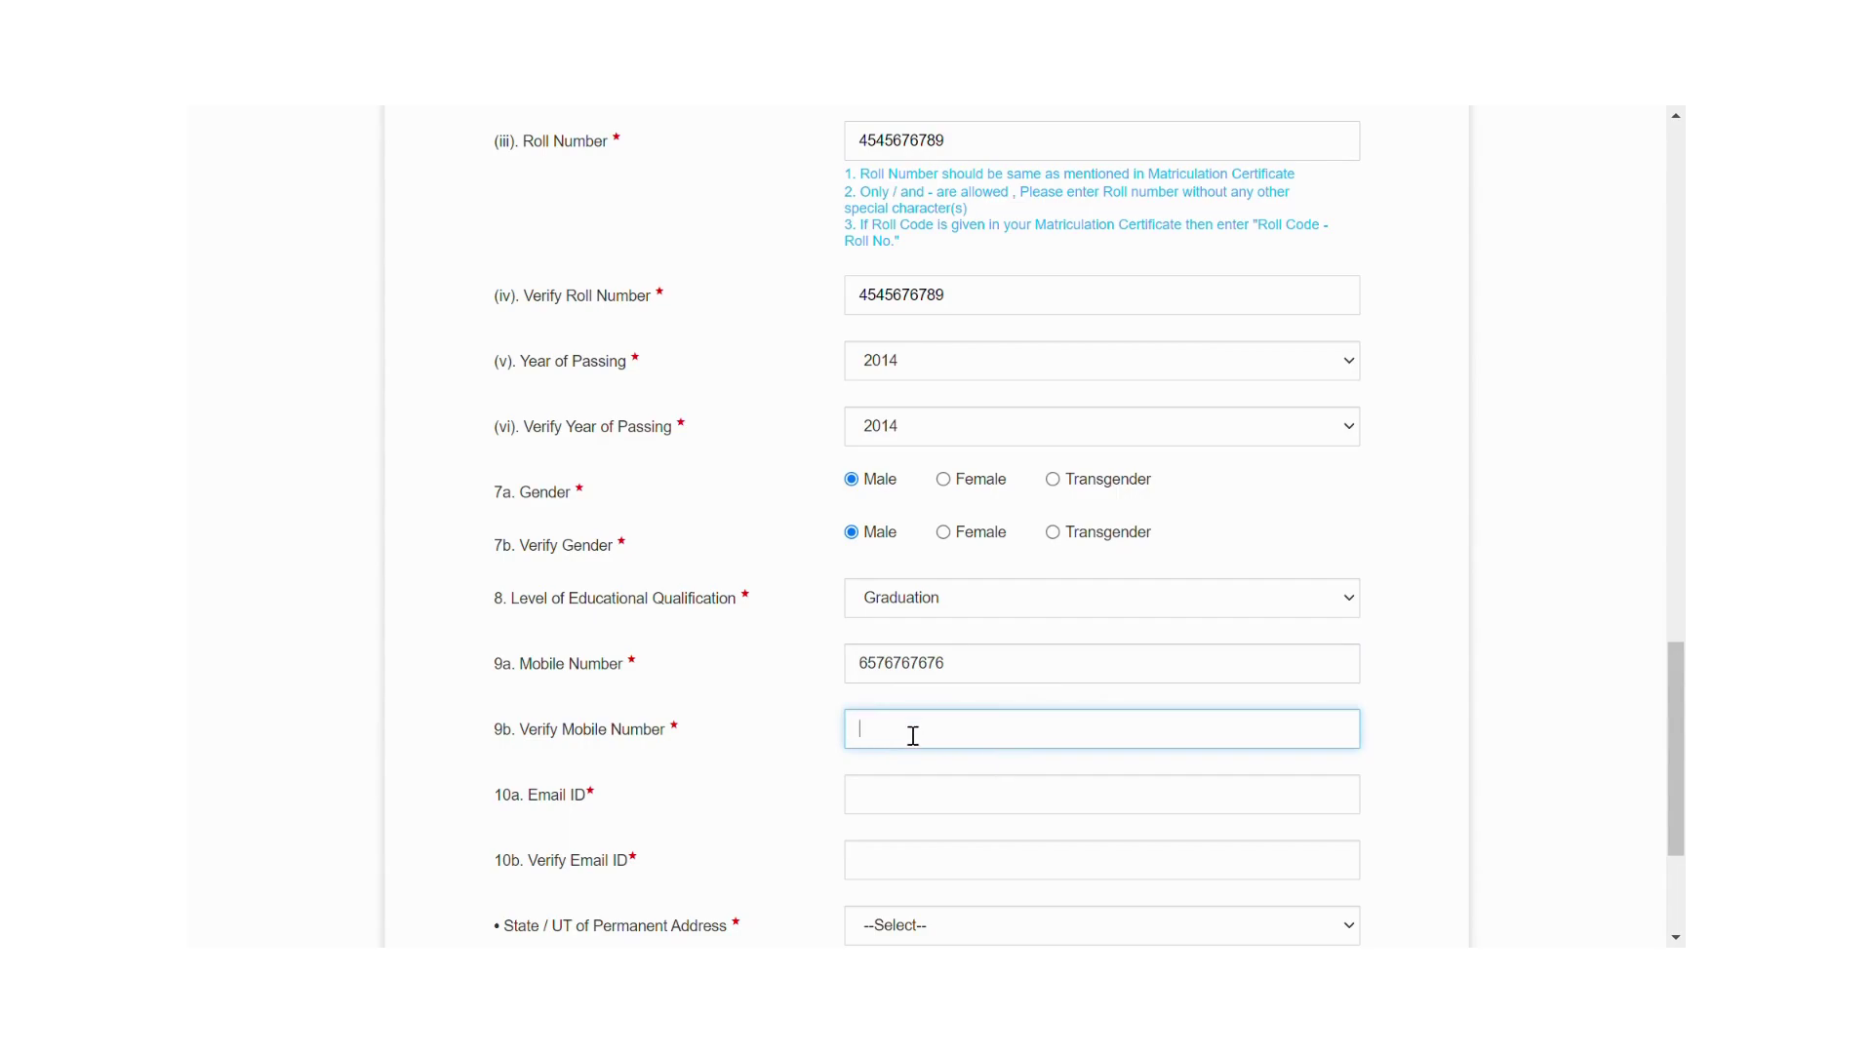
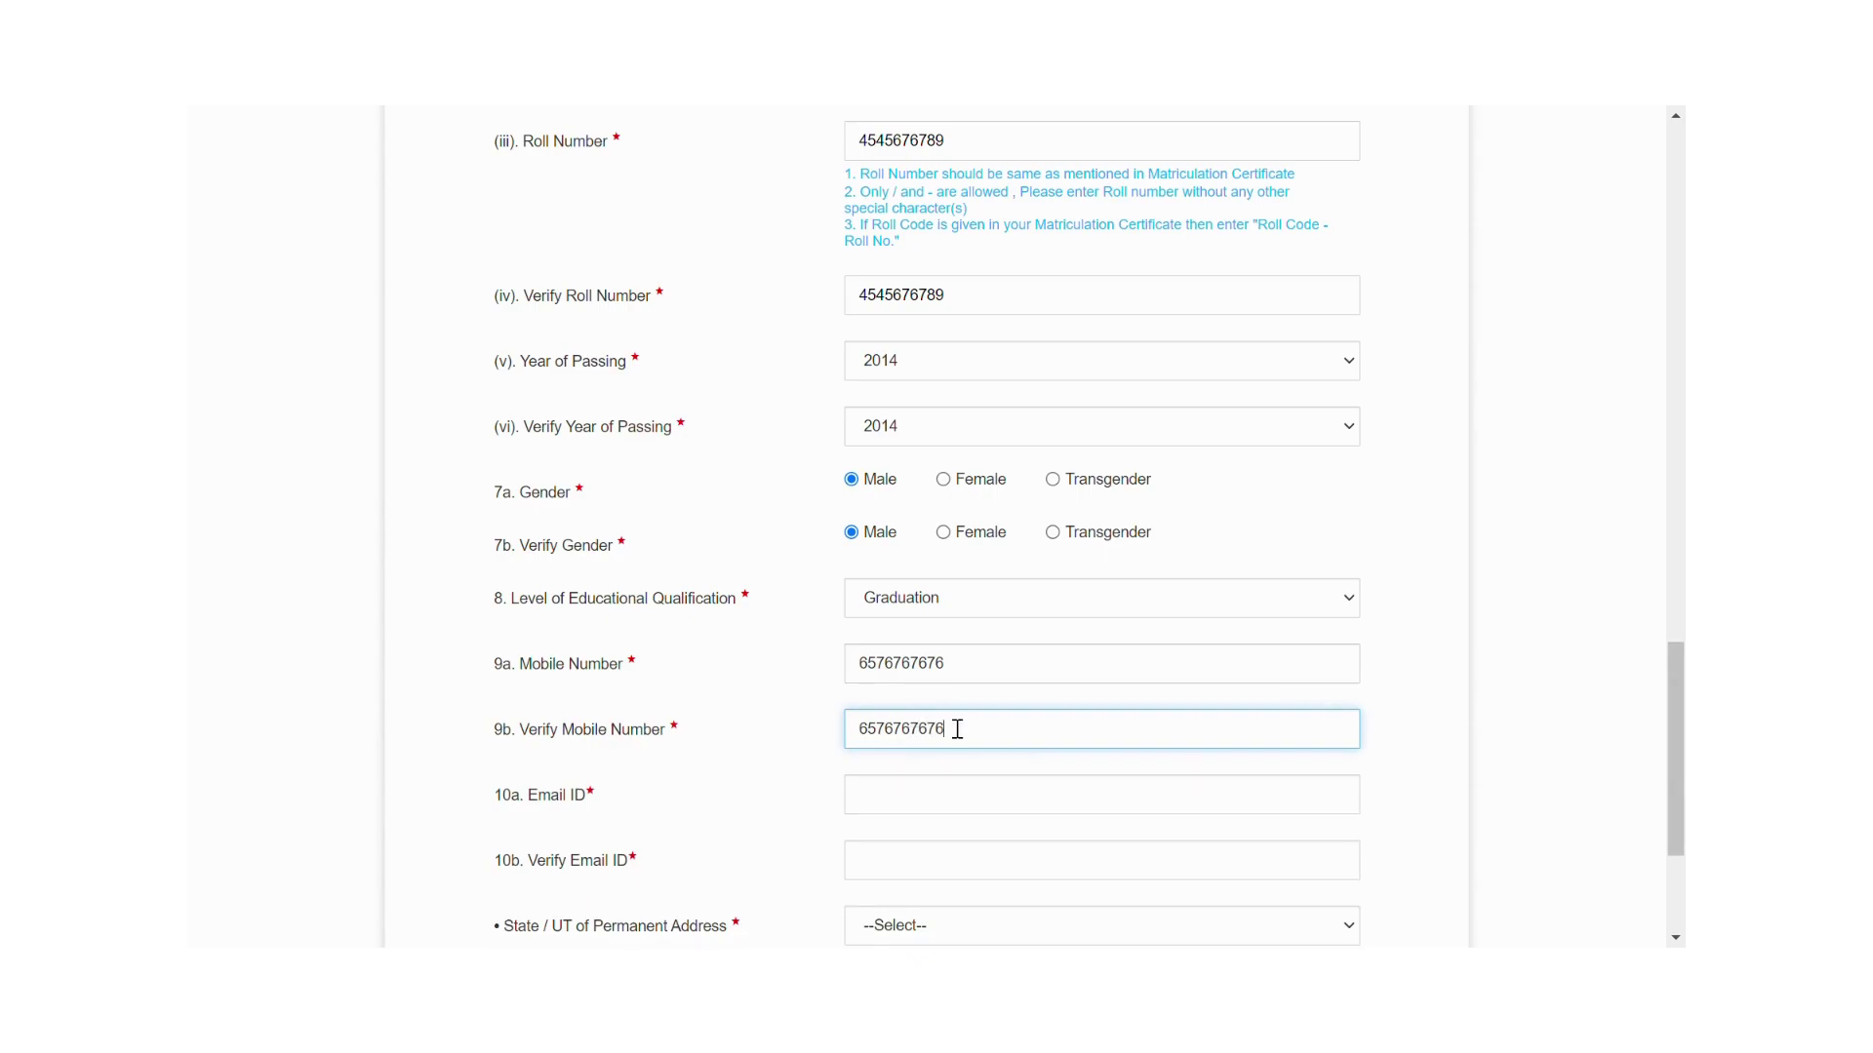
Enter an e-mail address, which the site rejects as already existing.
left_click(894, 812)
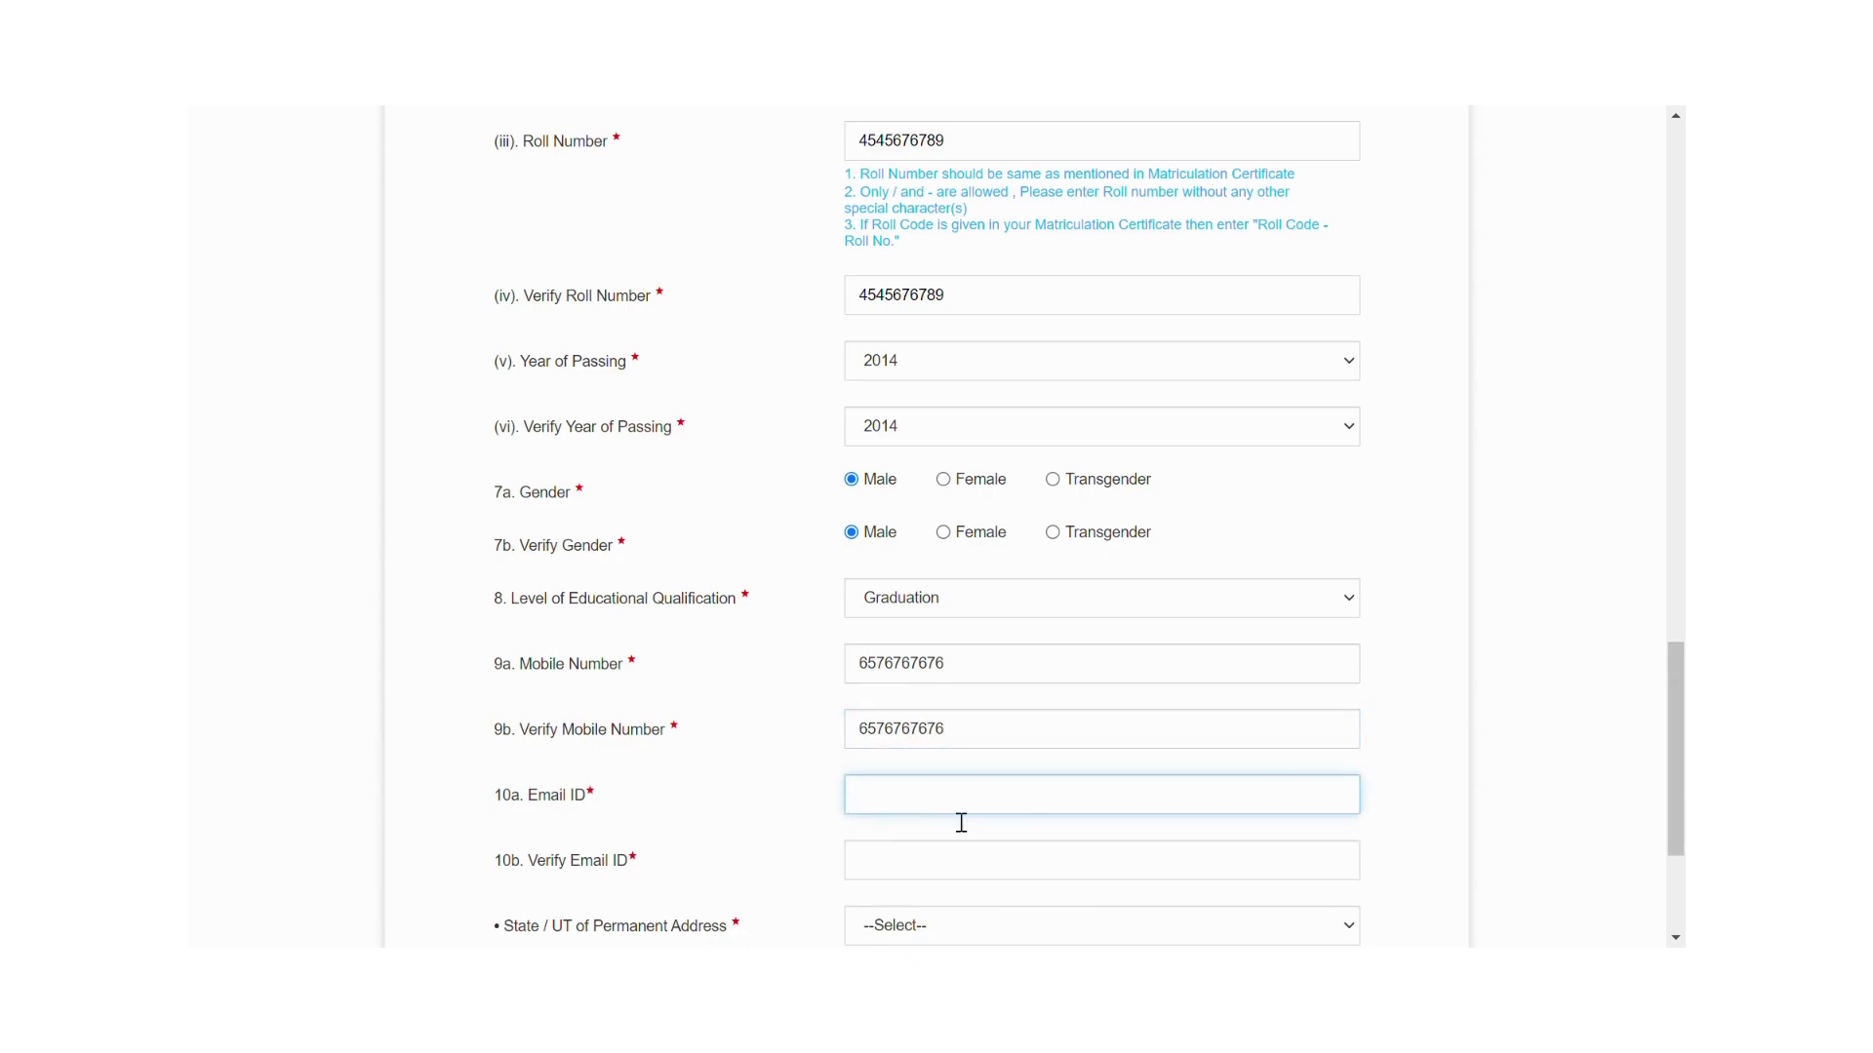
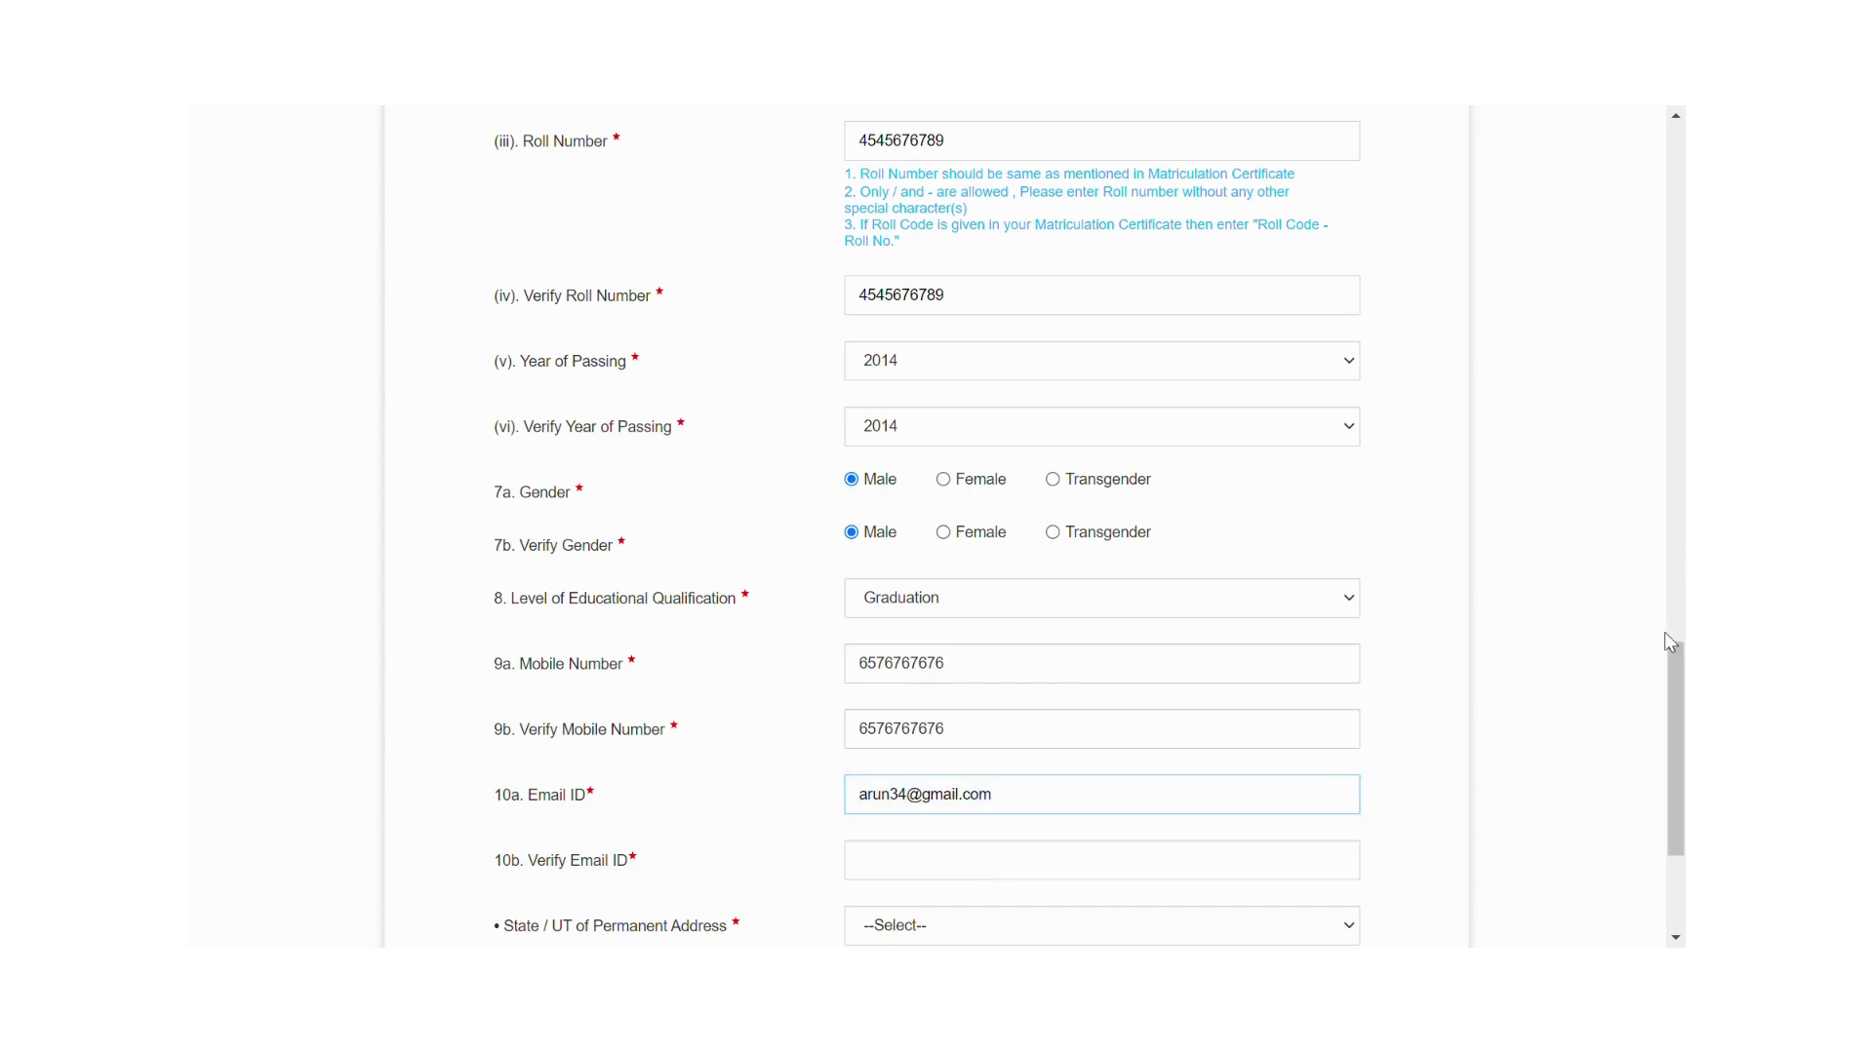
left_click_drag(1672, 673, 1670, 706)
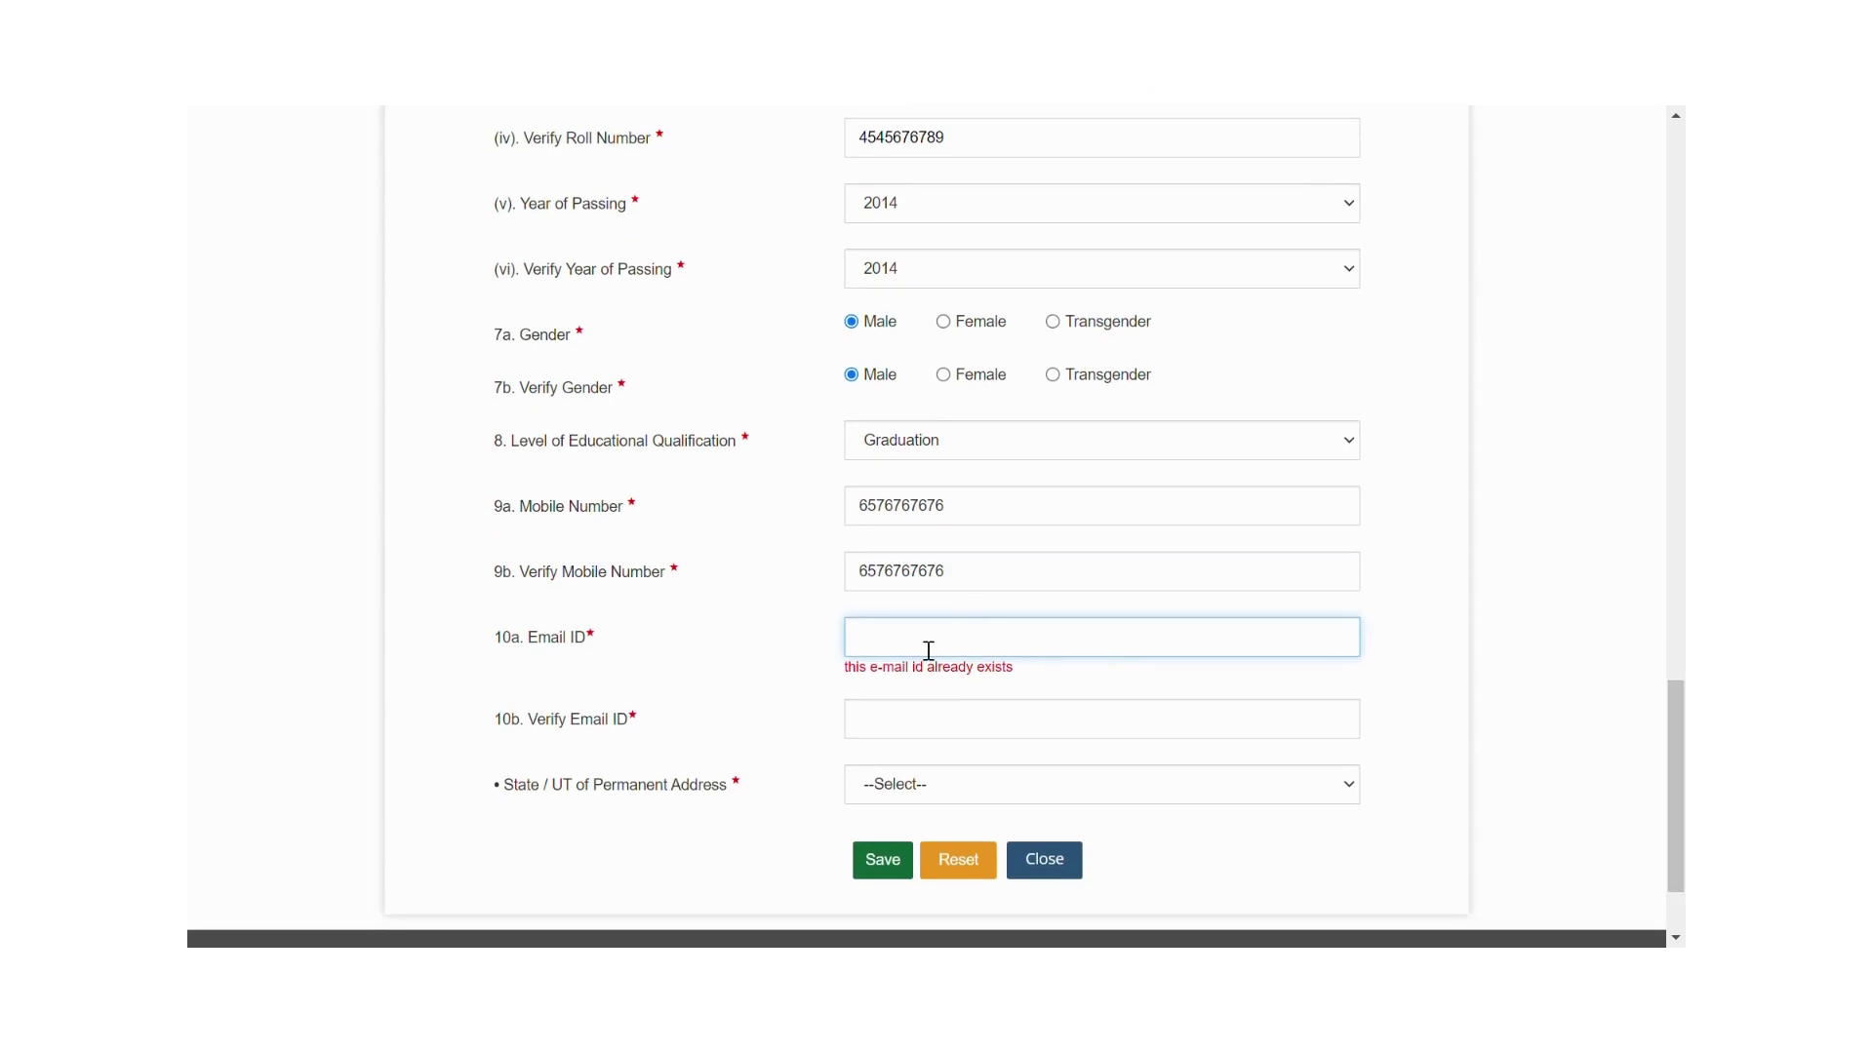
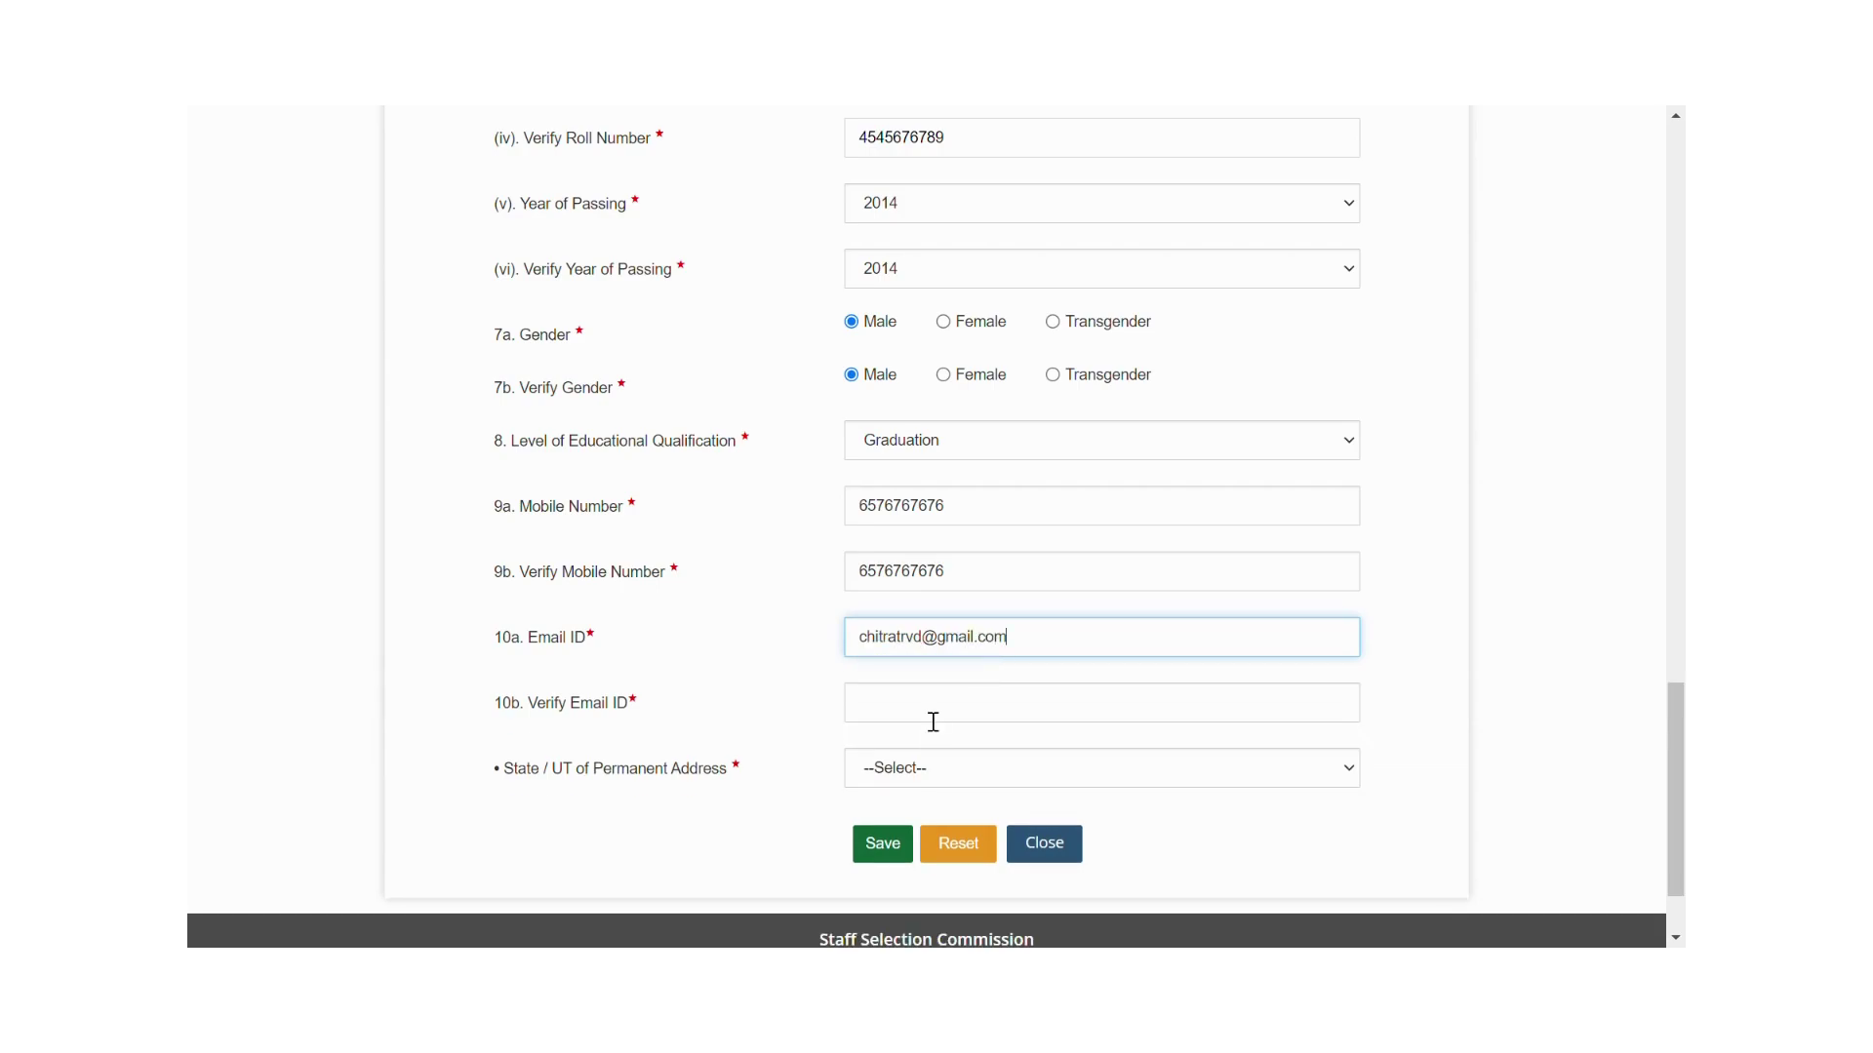
Enter a new e-mail address in Email ID and Verify Email ID.
left_click(934, 722)
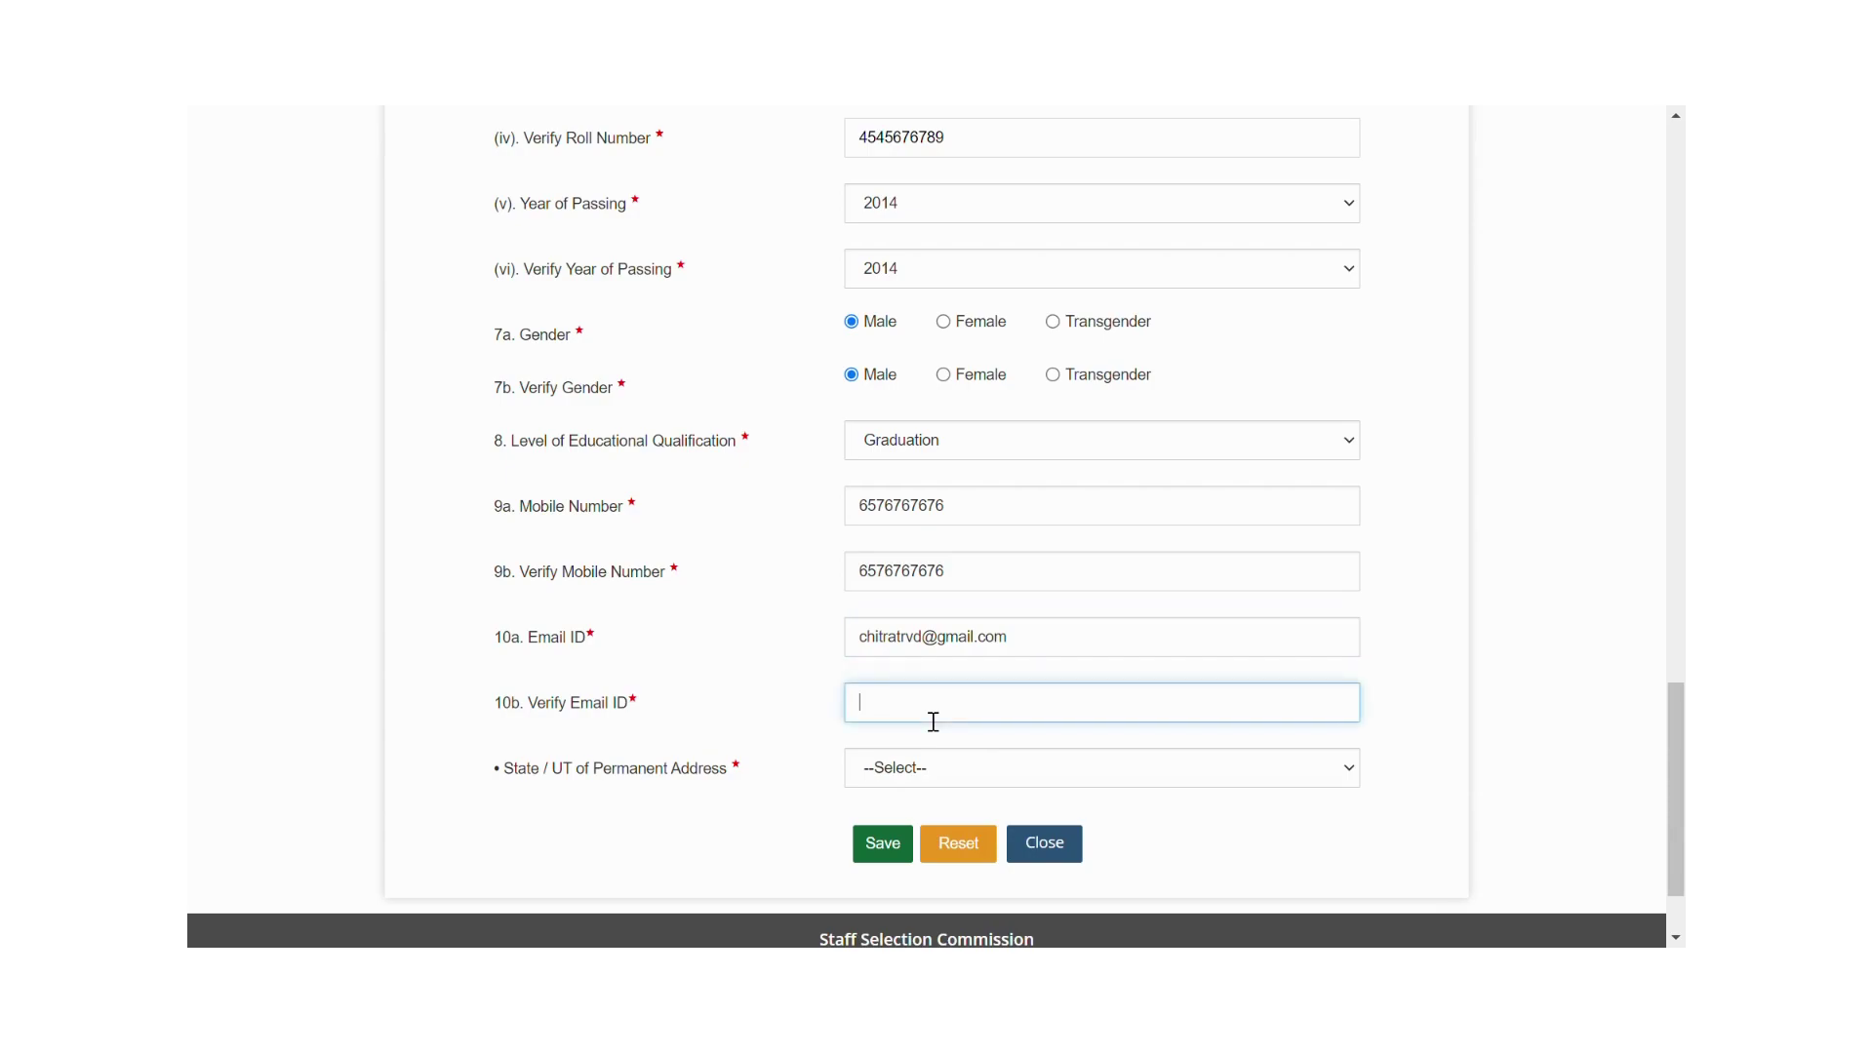
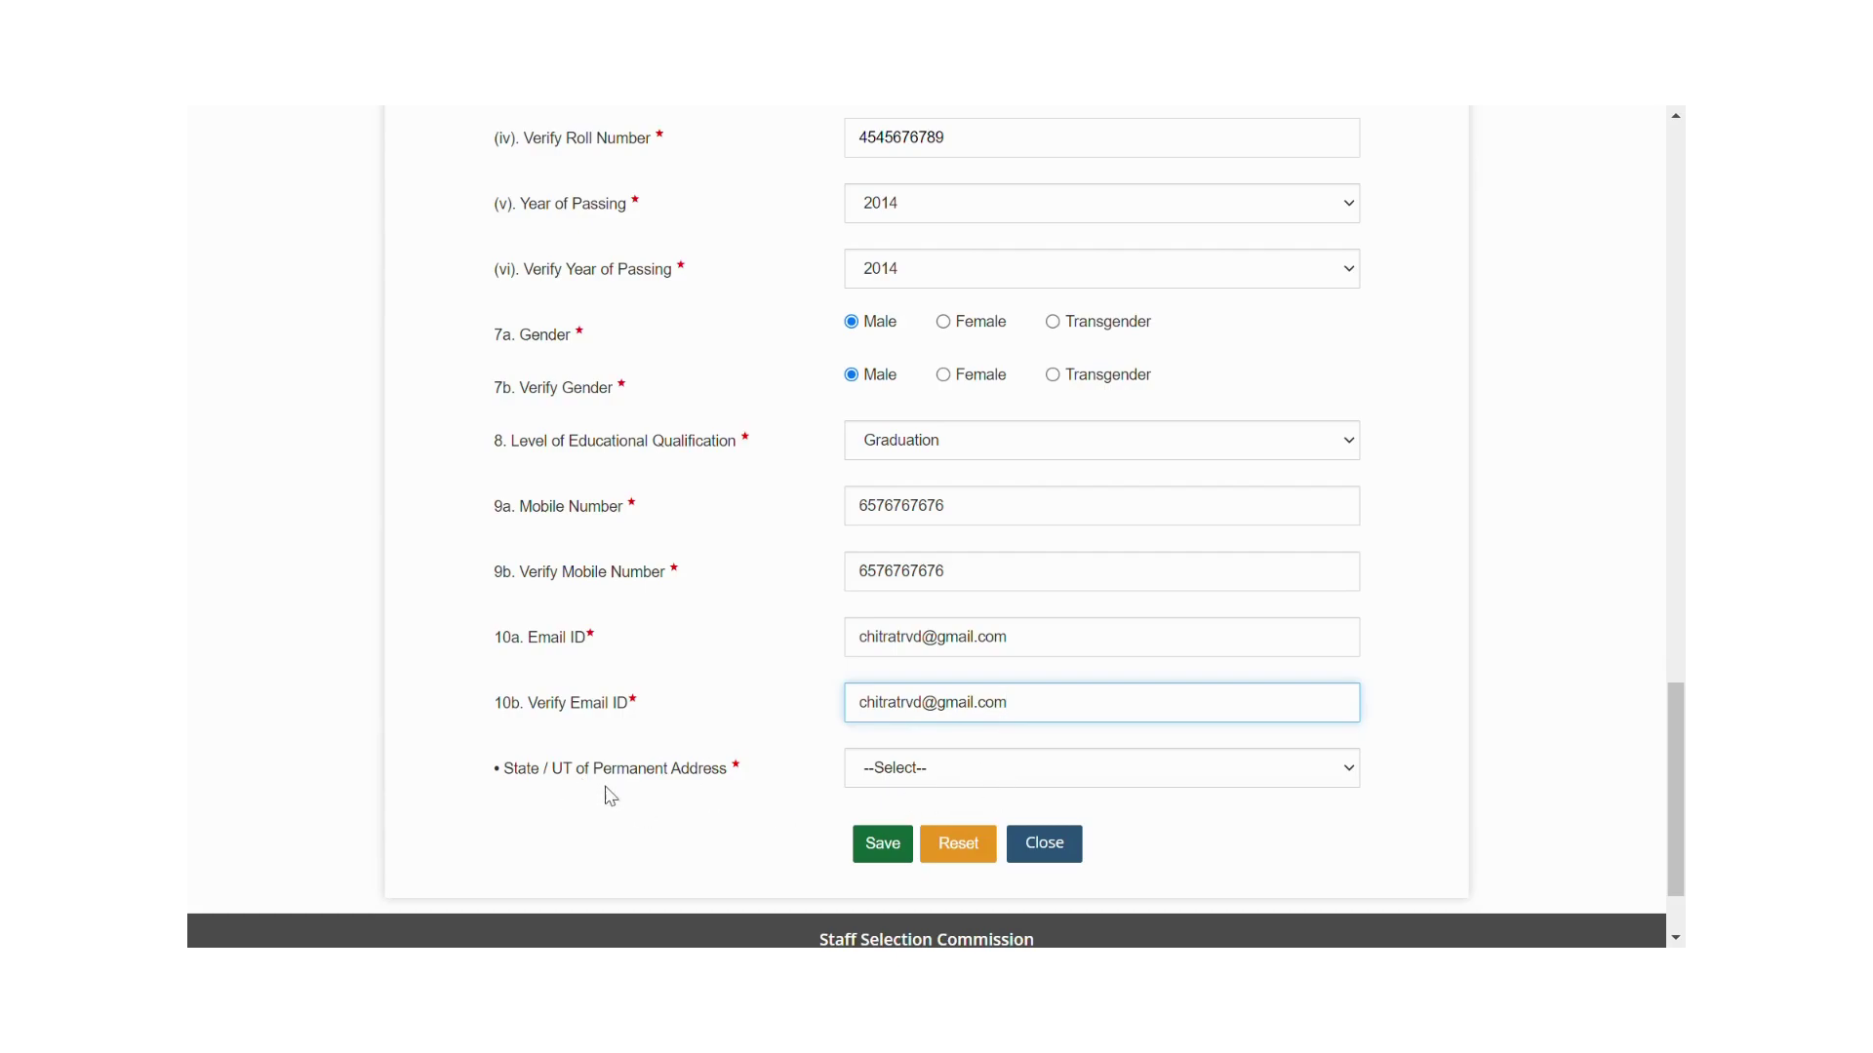
Set the permanent-address State/UT to Bihar and save the basic details.
left_click(1352, 777)
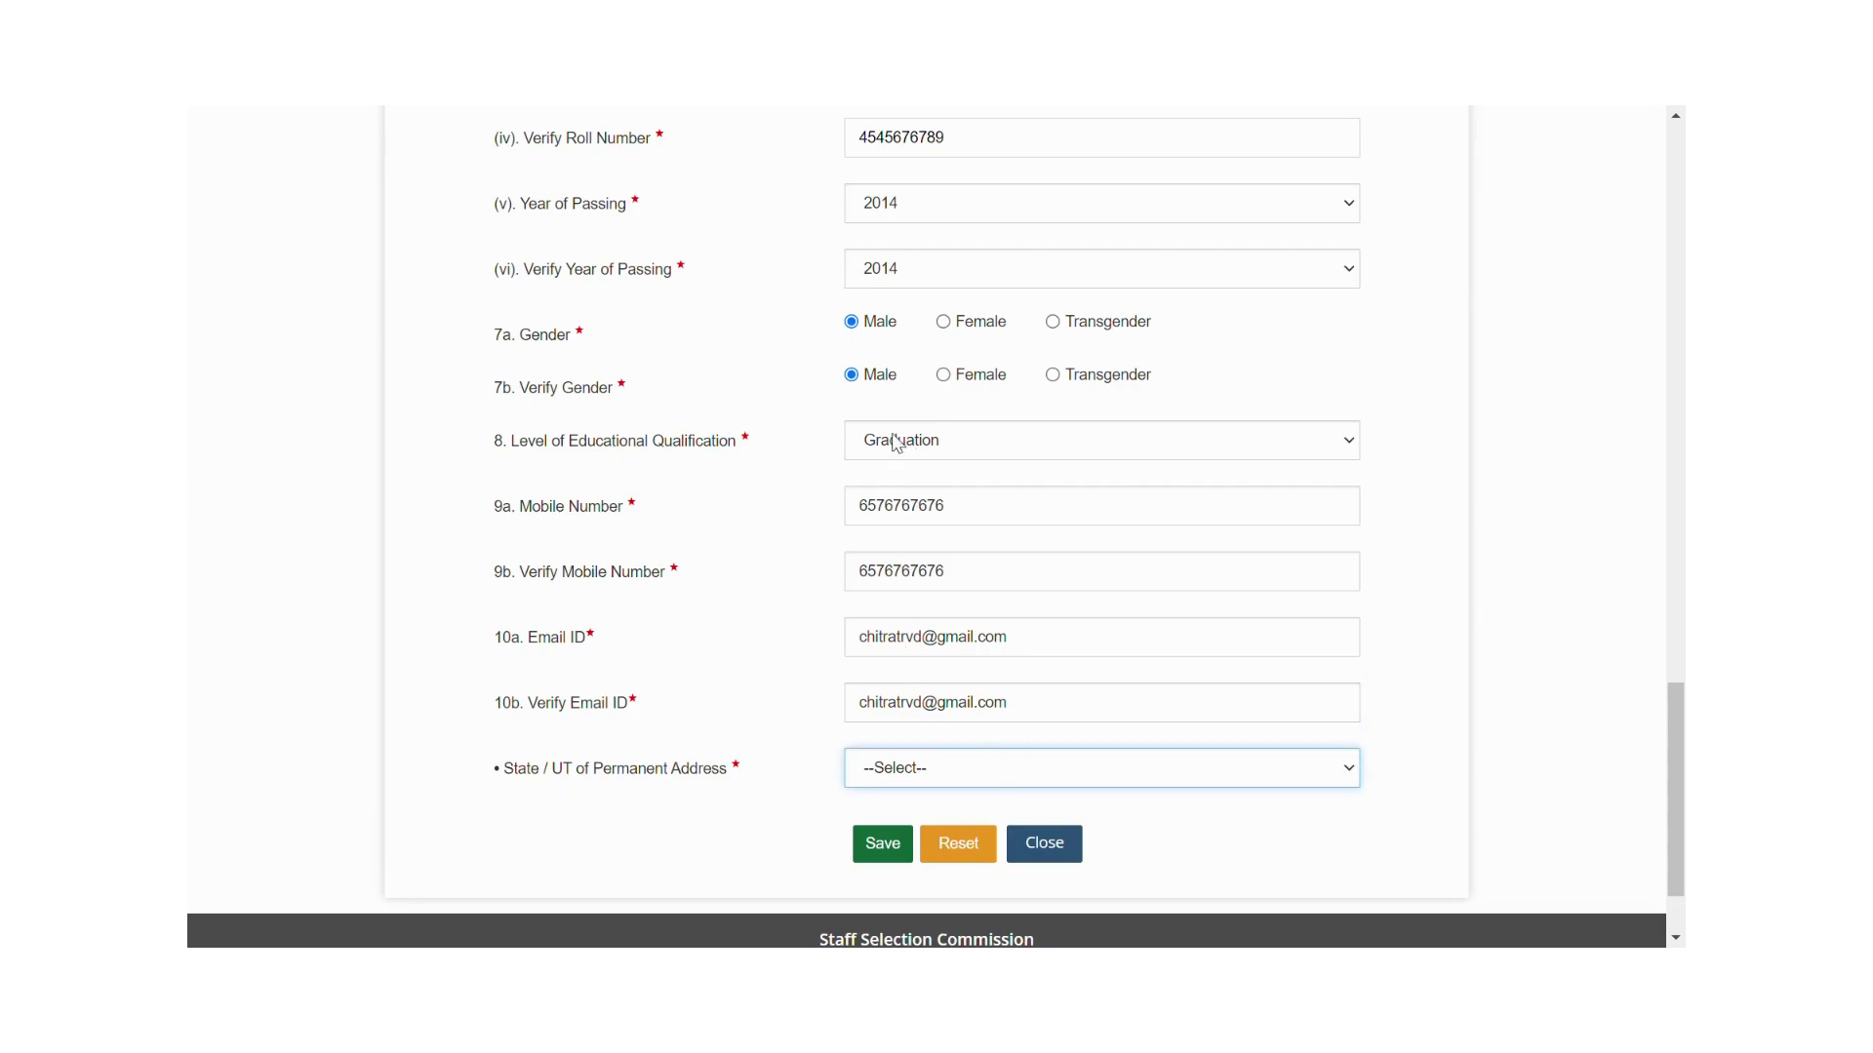
key("b")
left_click(873, 845)
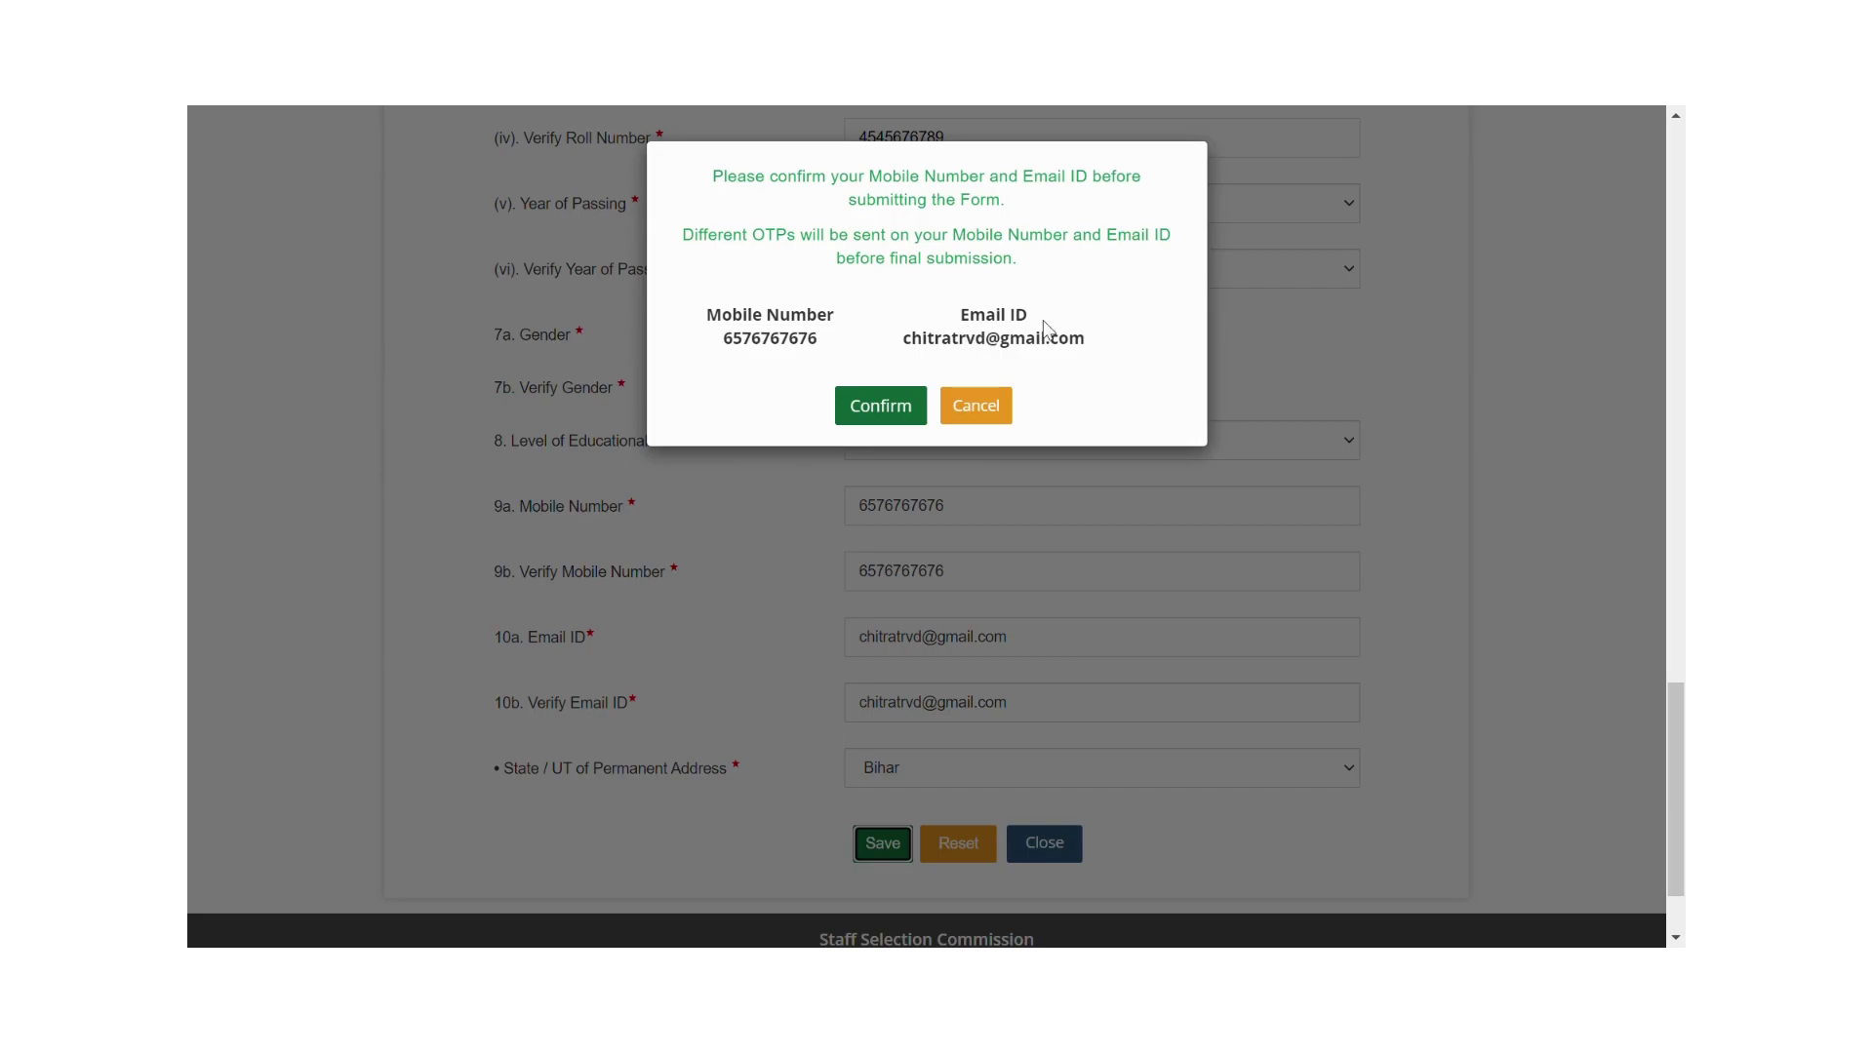
Confirm the mobile and e-mail, close the saved message and acknowledge the registration notice.
left_click(887, 416)
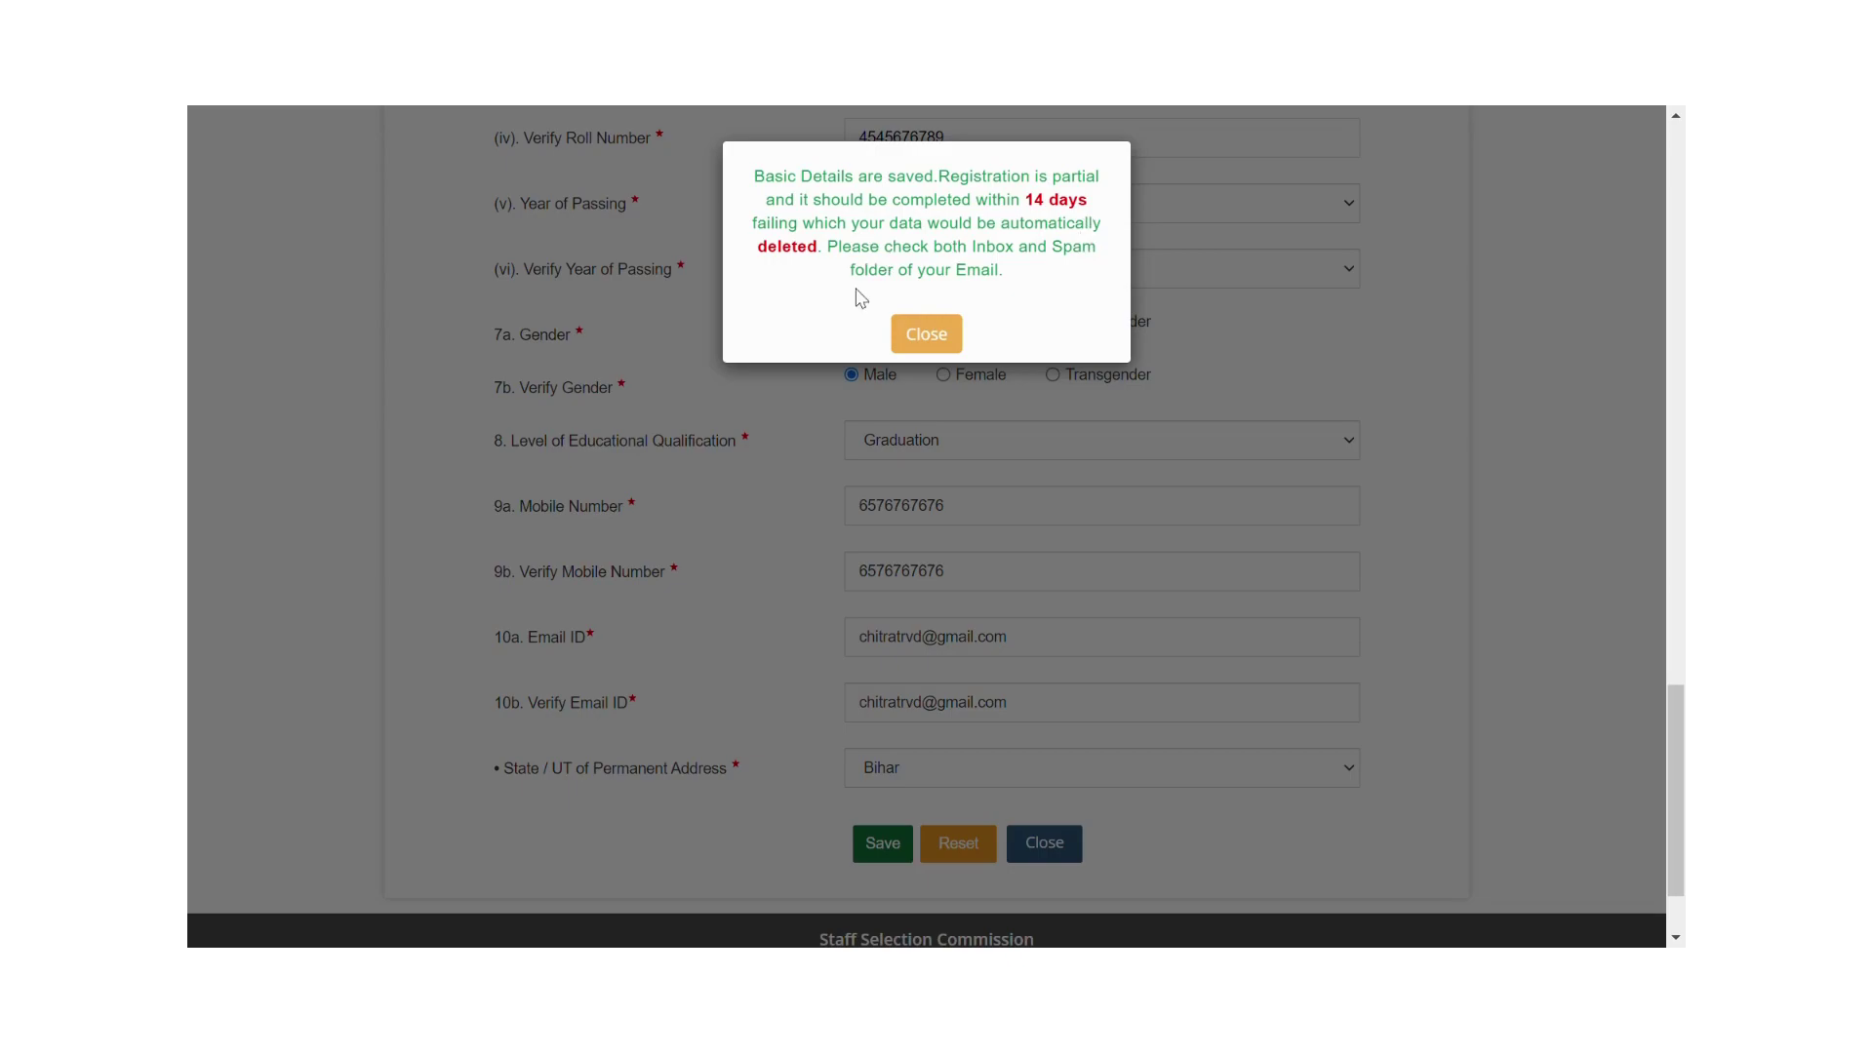
left_click(926, 336)
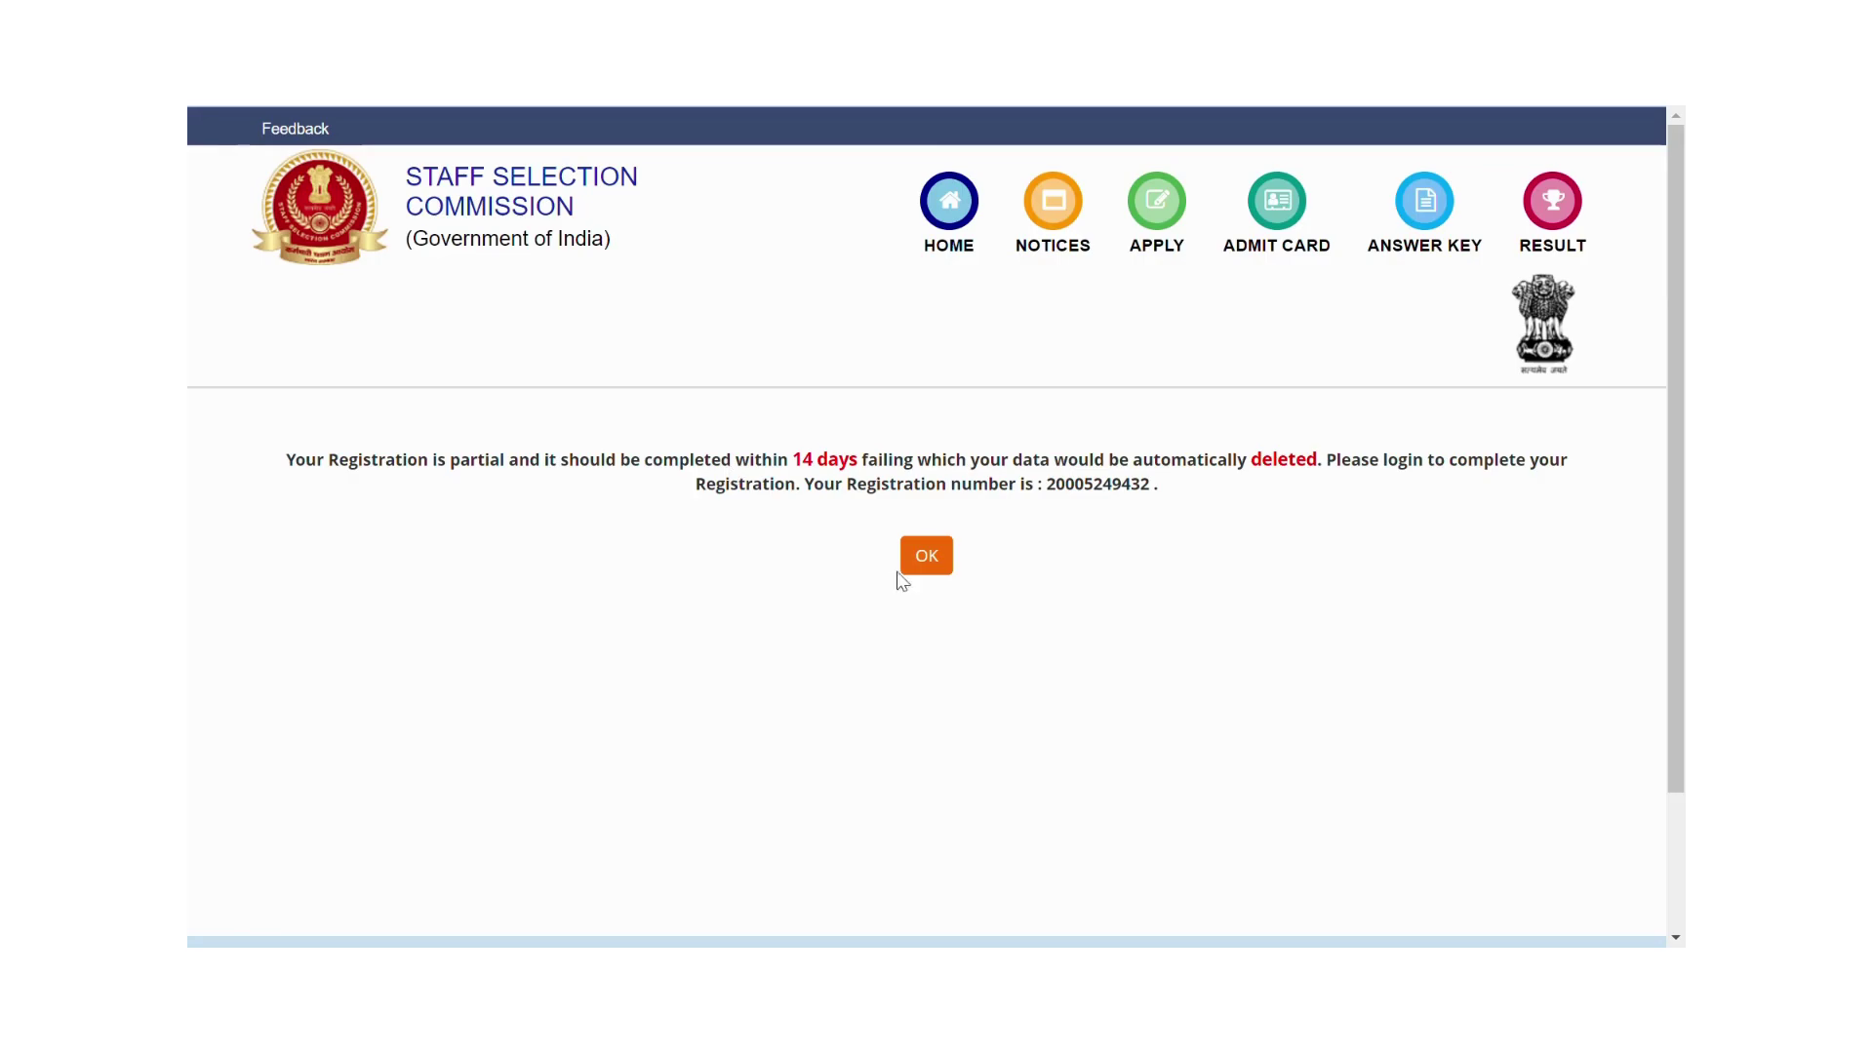
left_click(935, 569)
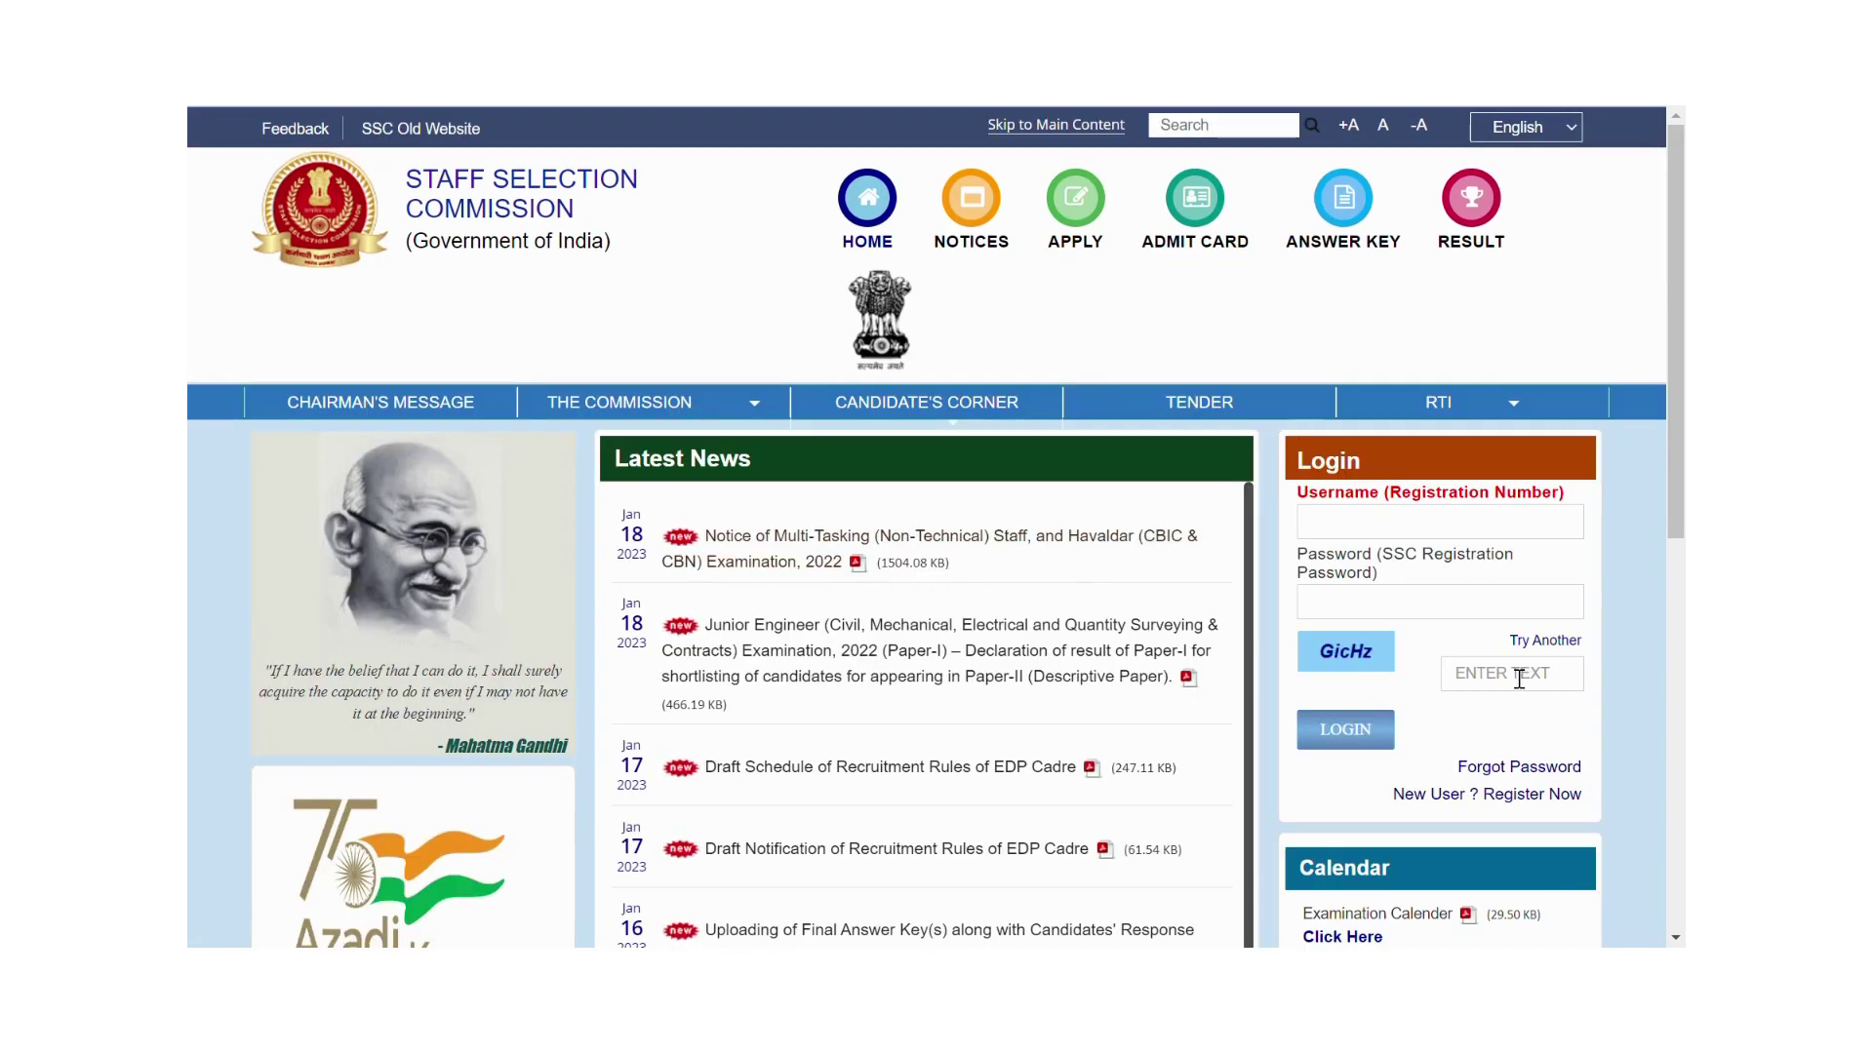
left_click(1343, 530)
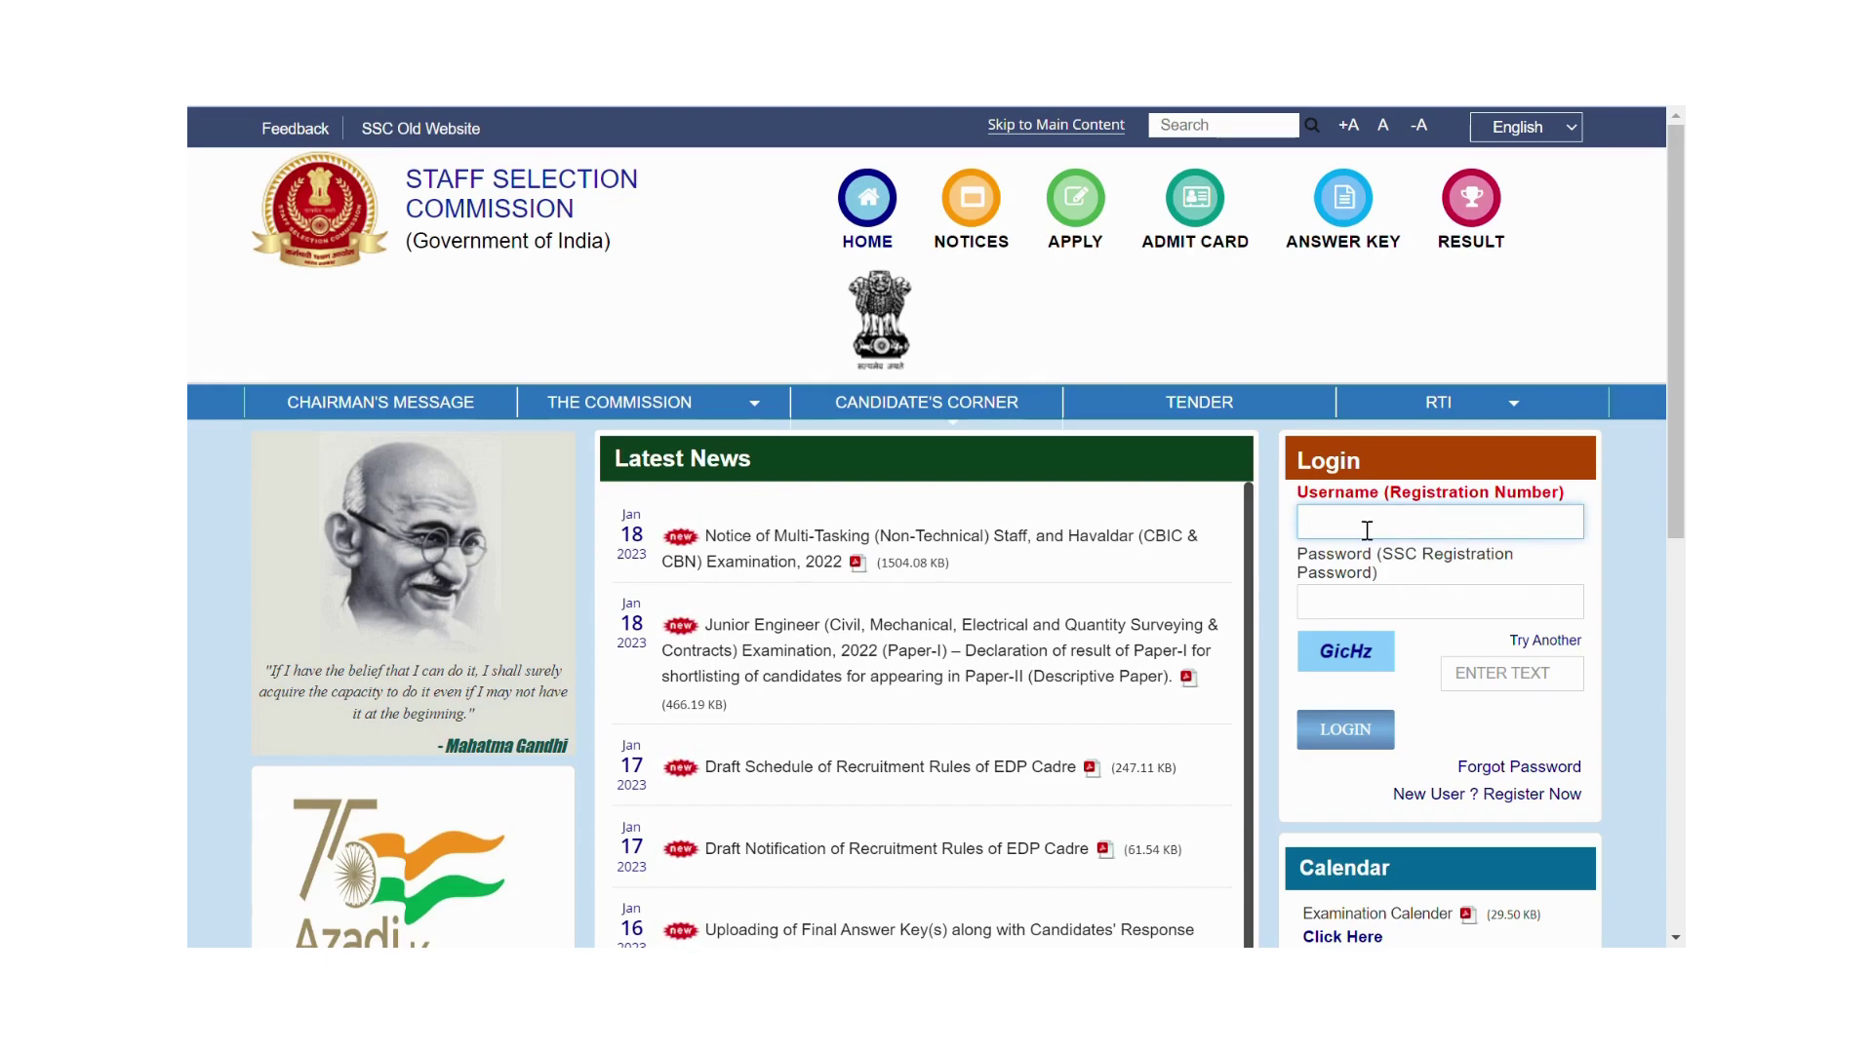
left_click(1332, 612)
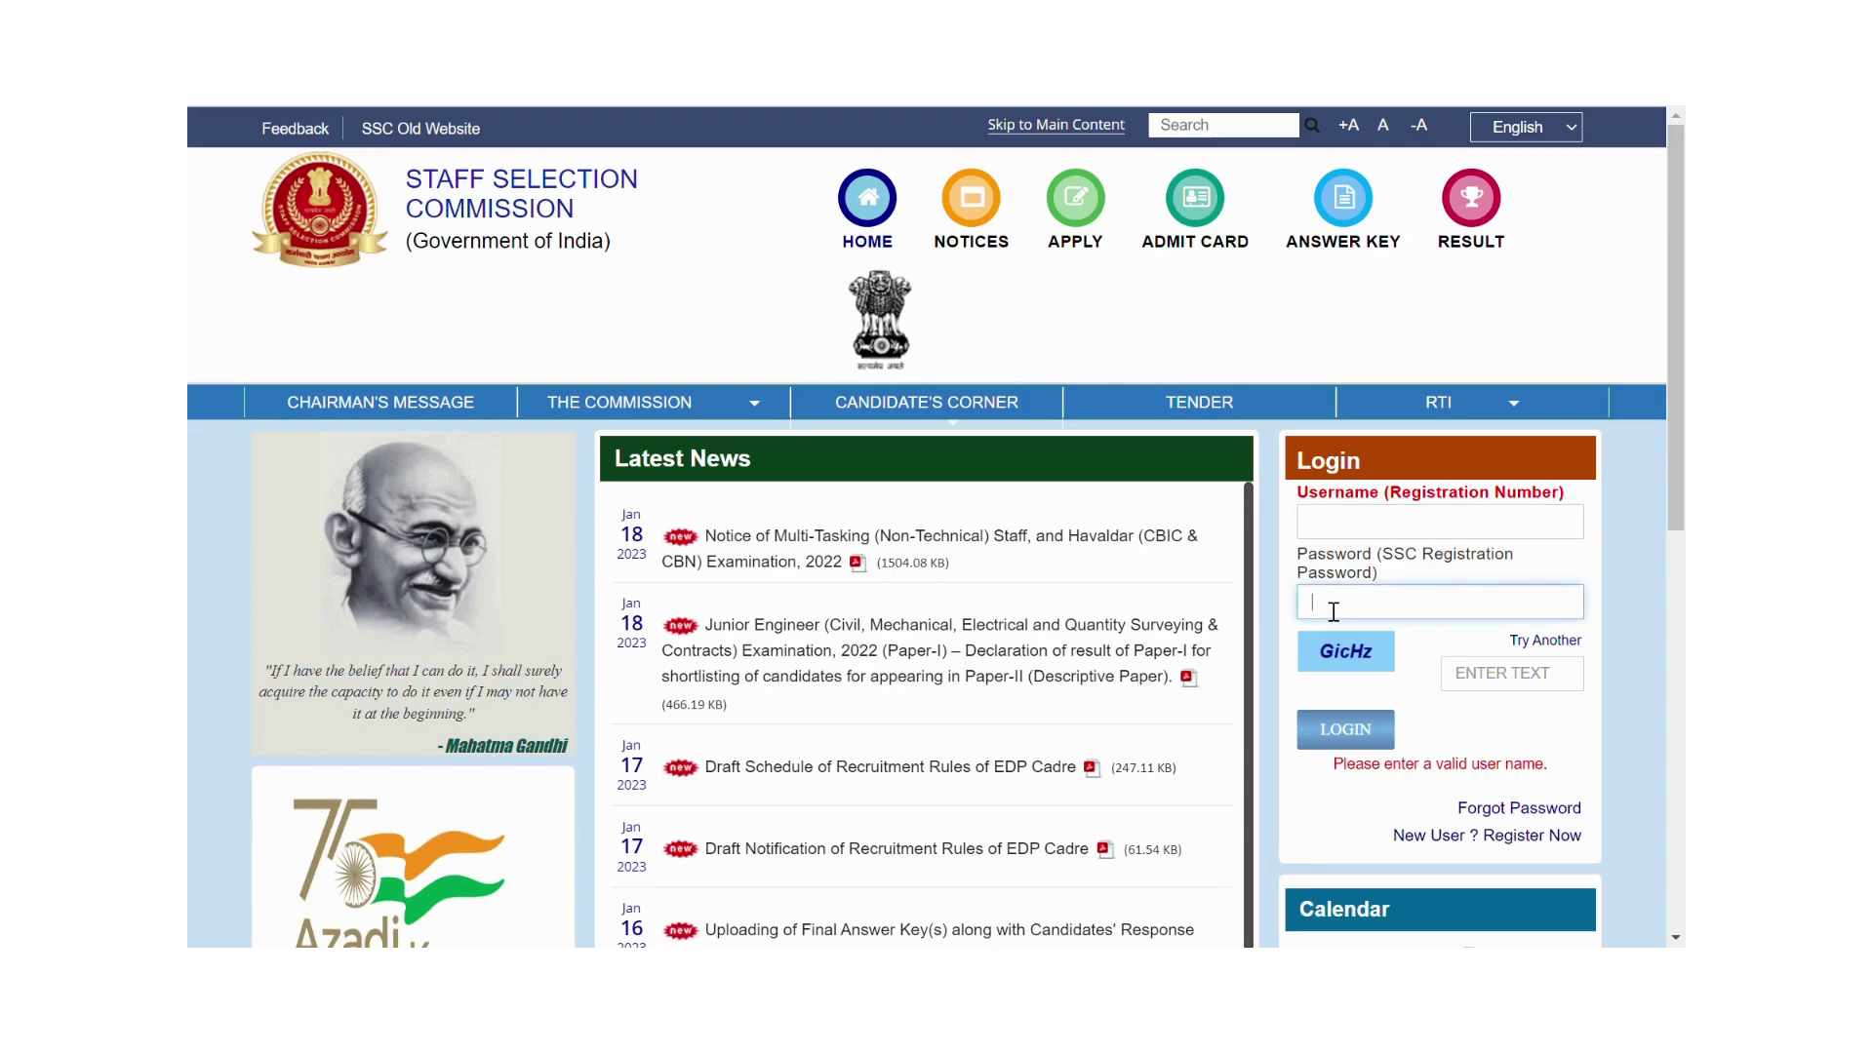
left_click(1480, 686)
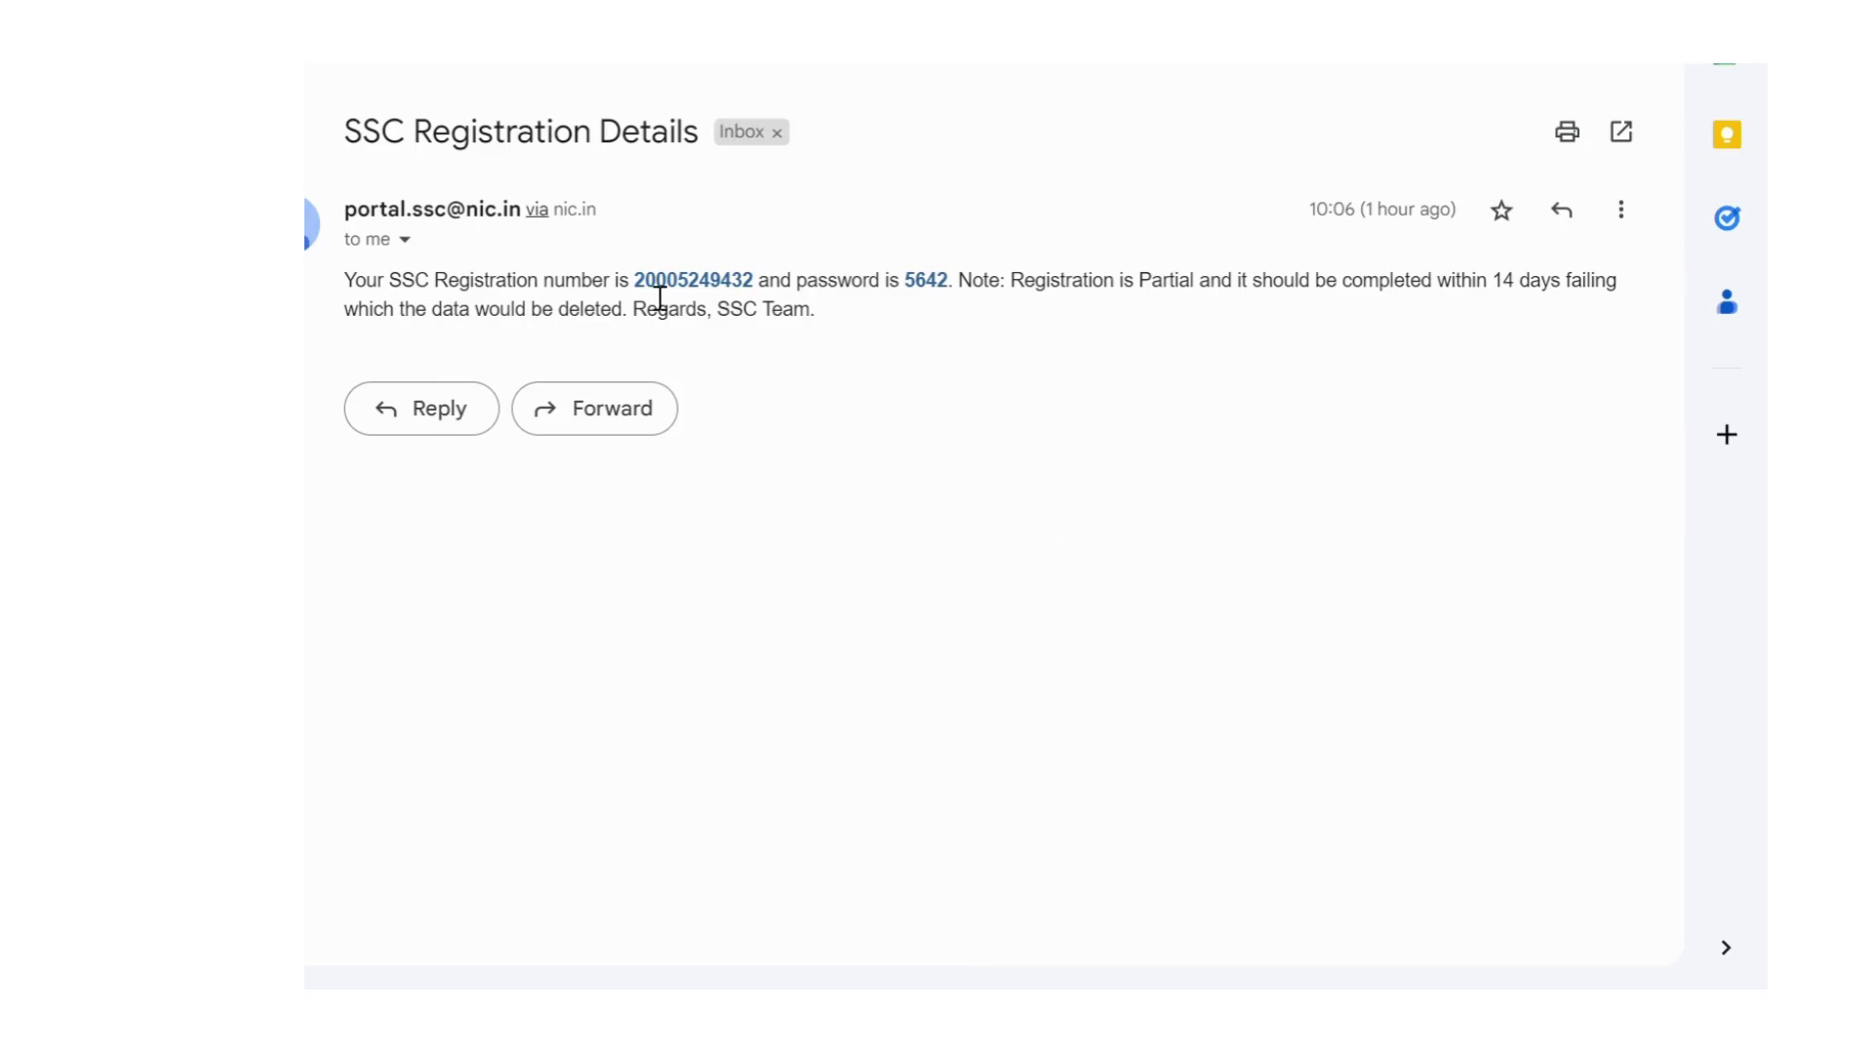
Select and copy the registration number from the SSC Registration Details email.
left_click_drag(449, 285, 769, 295)
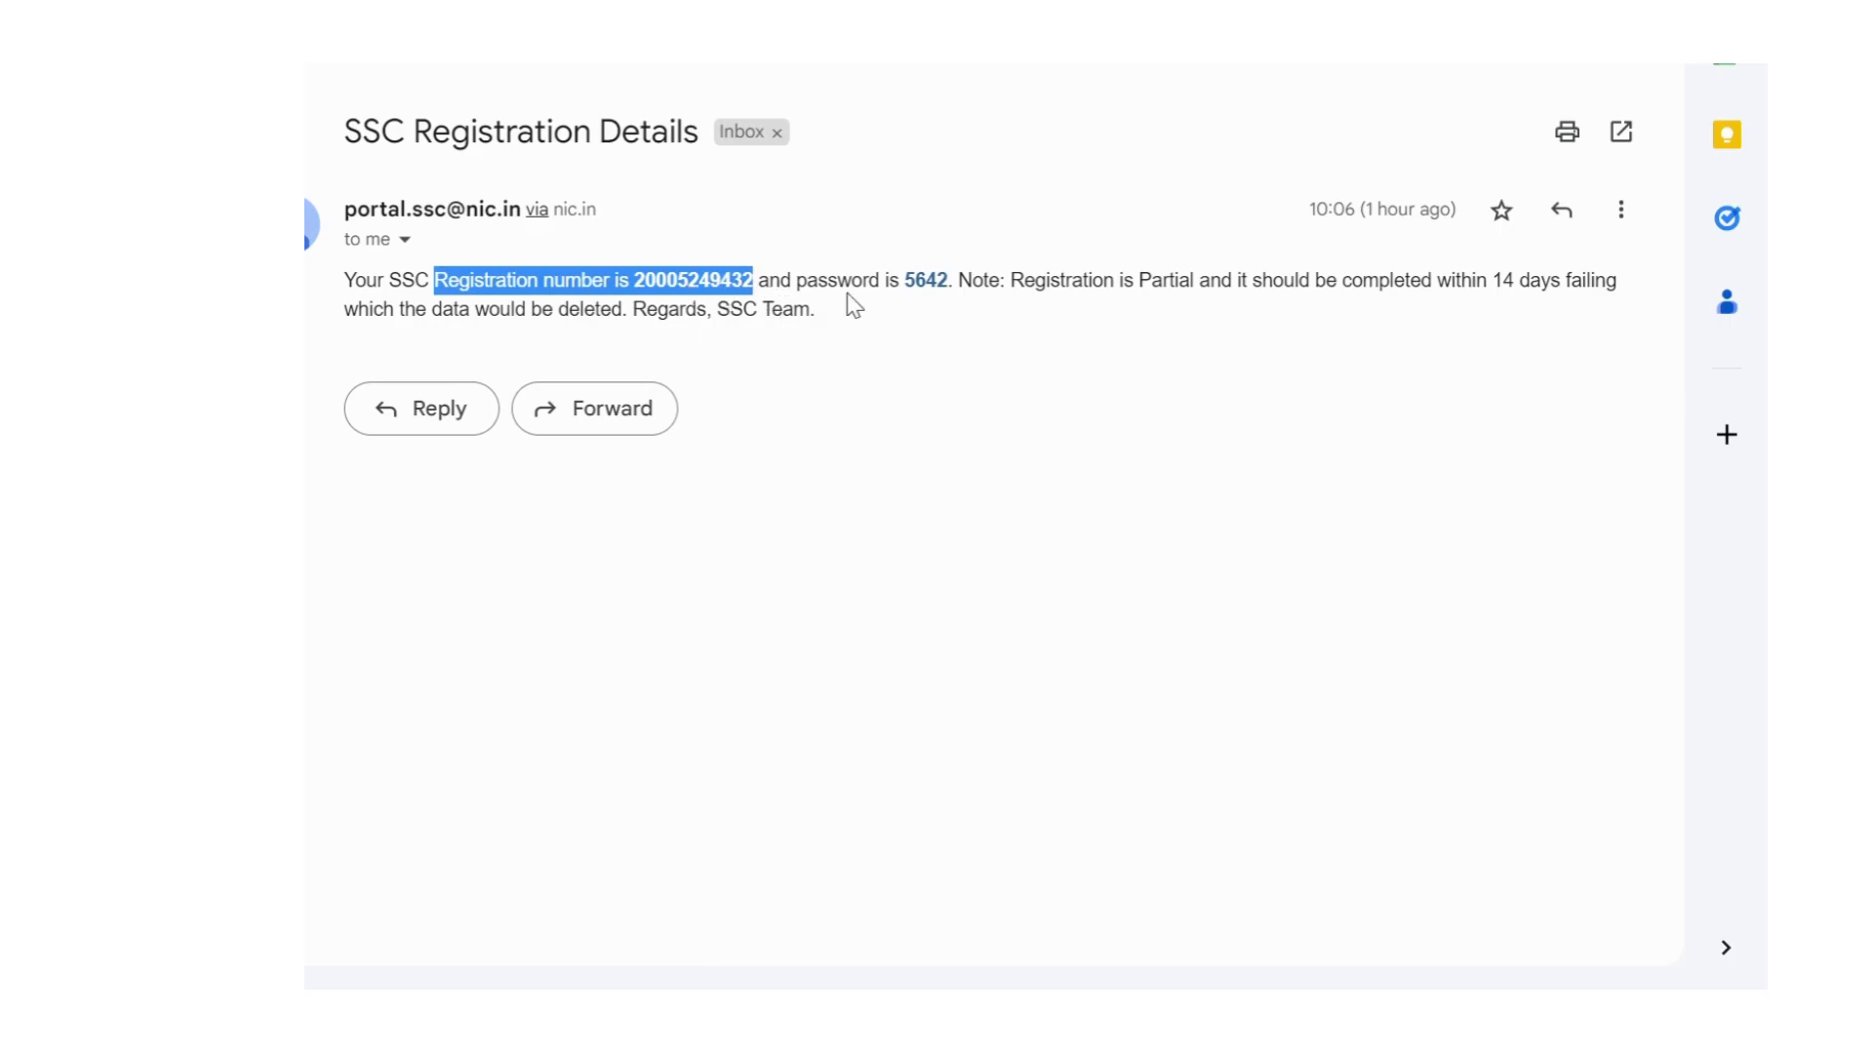
left_click_drag(900, 285, 948, 290)
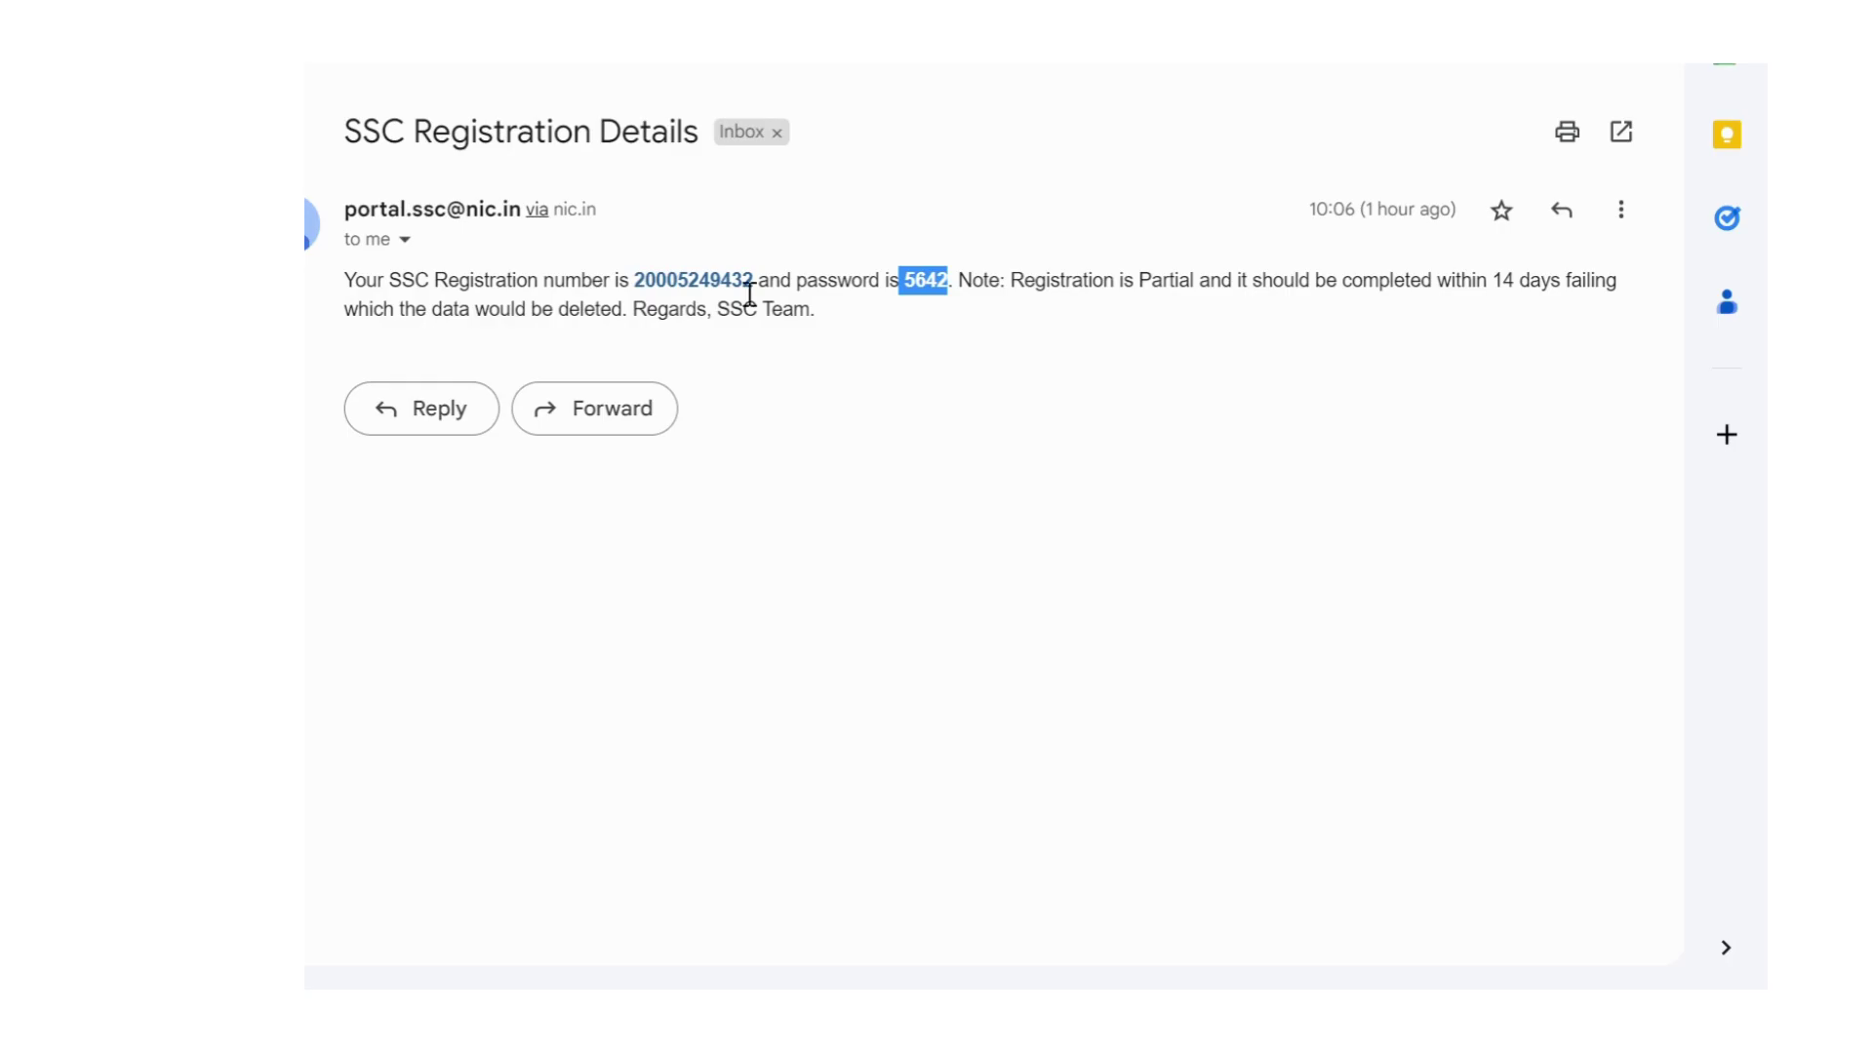
left_click_drag(631, 284, 774, 304)
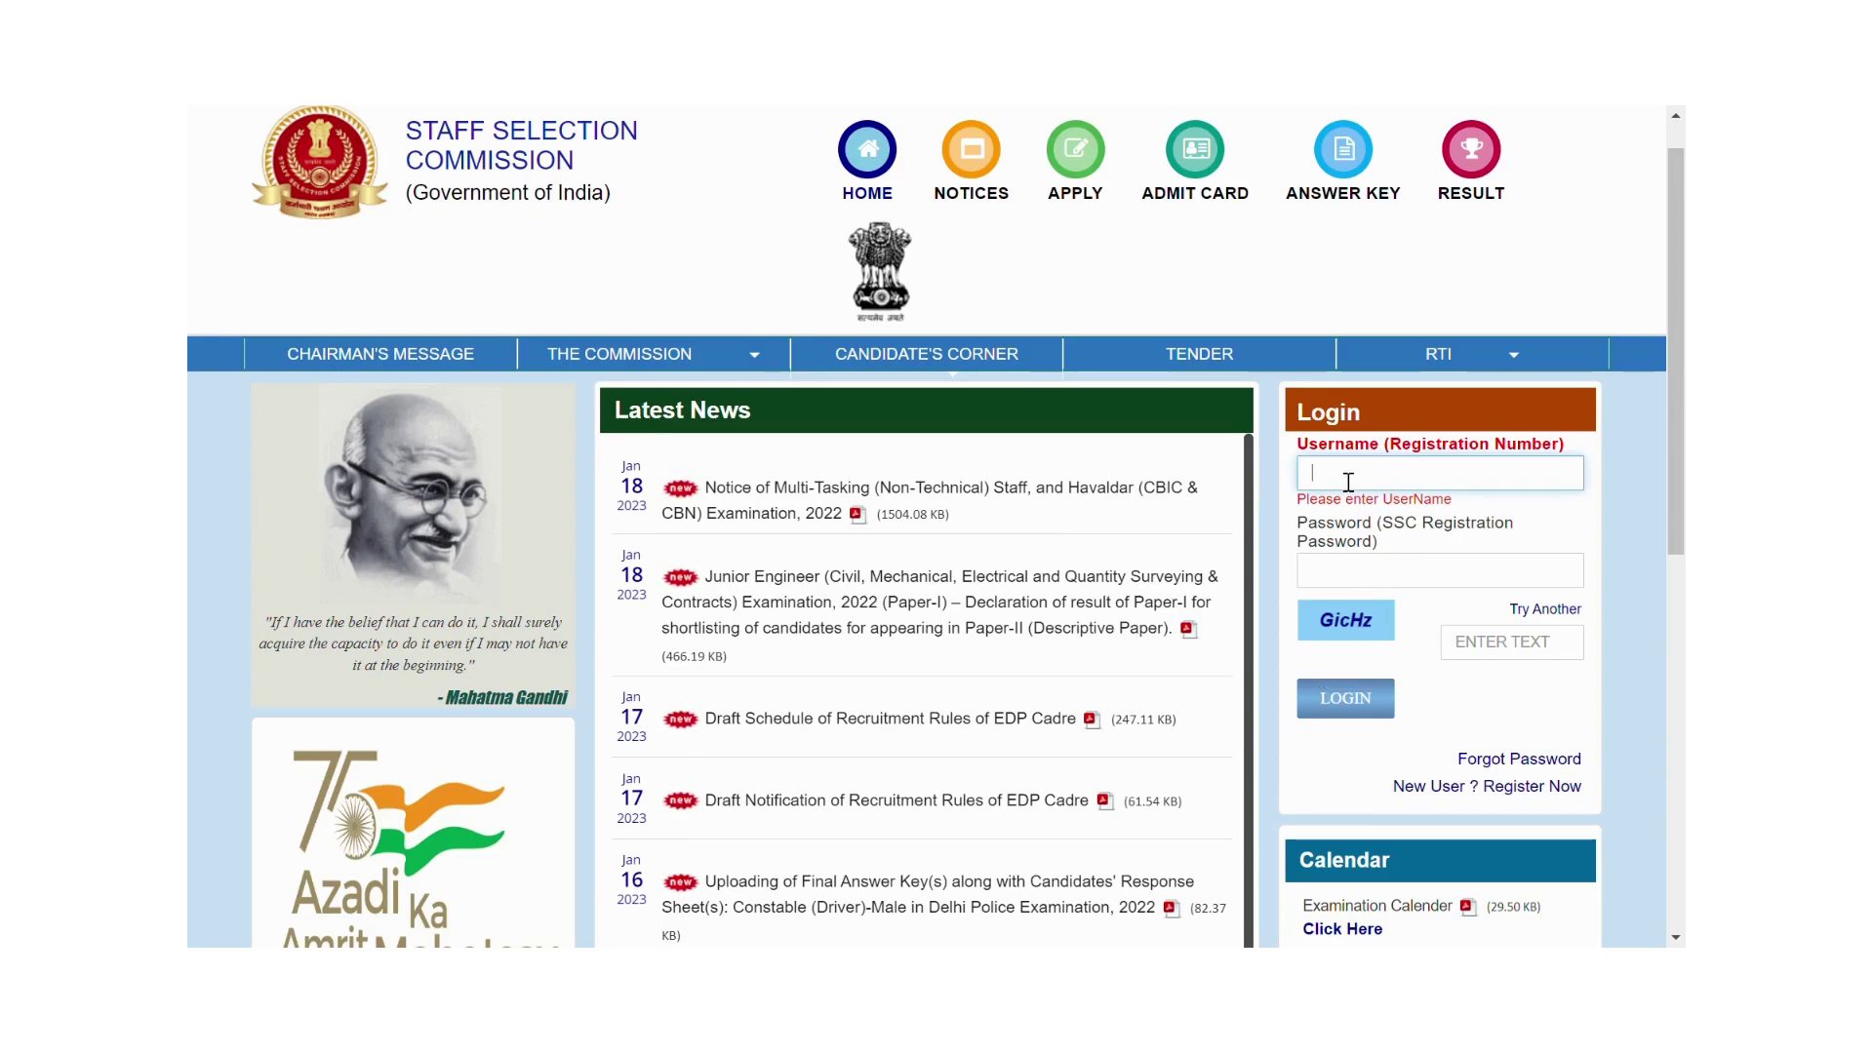
Fill the login panel with the copied registration number, emailed password and captcha, and submit.
key("ctrl+v")
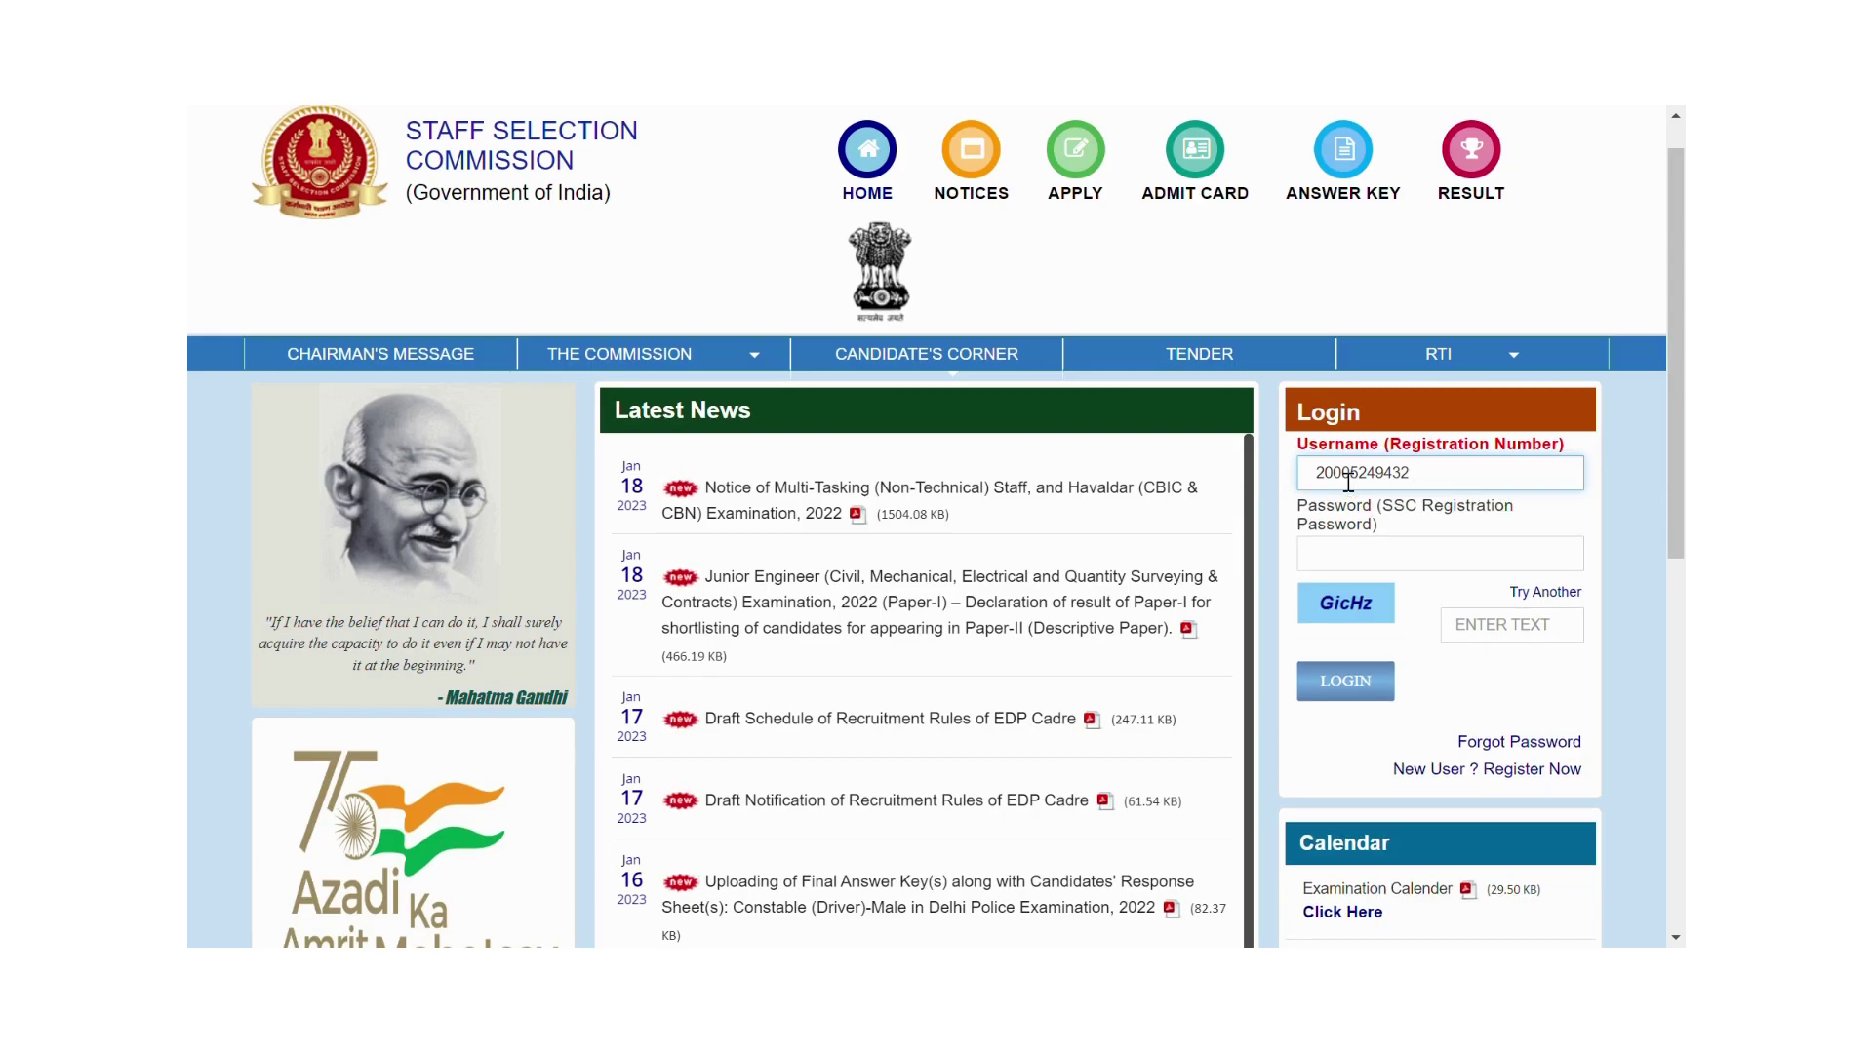
left_click(1424, 560)
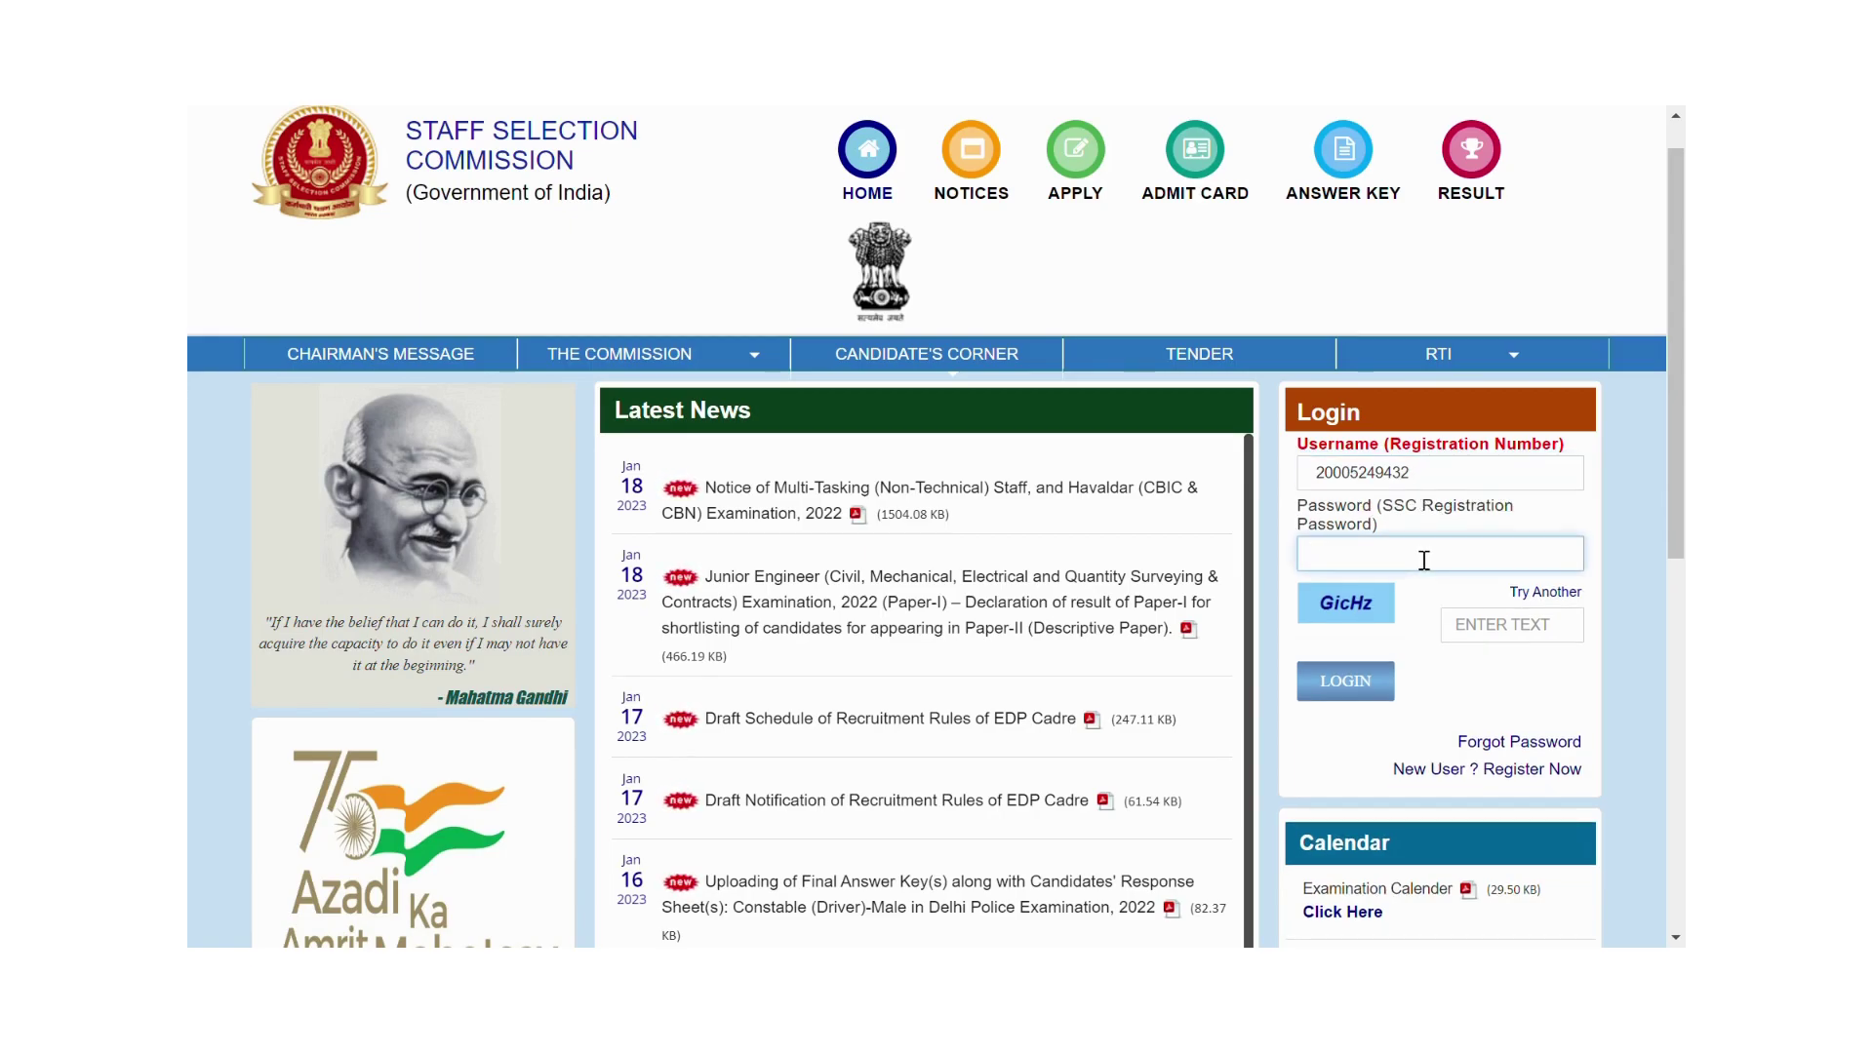
type("••••")
left_click(1466, 635)
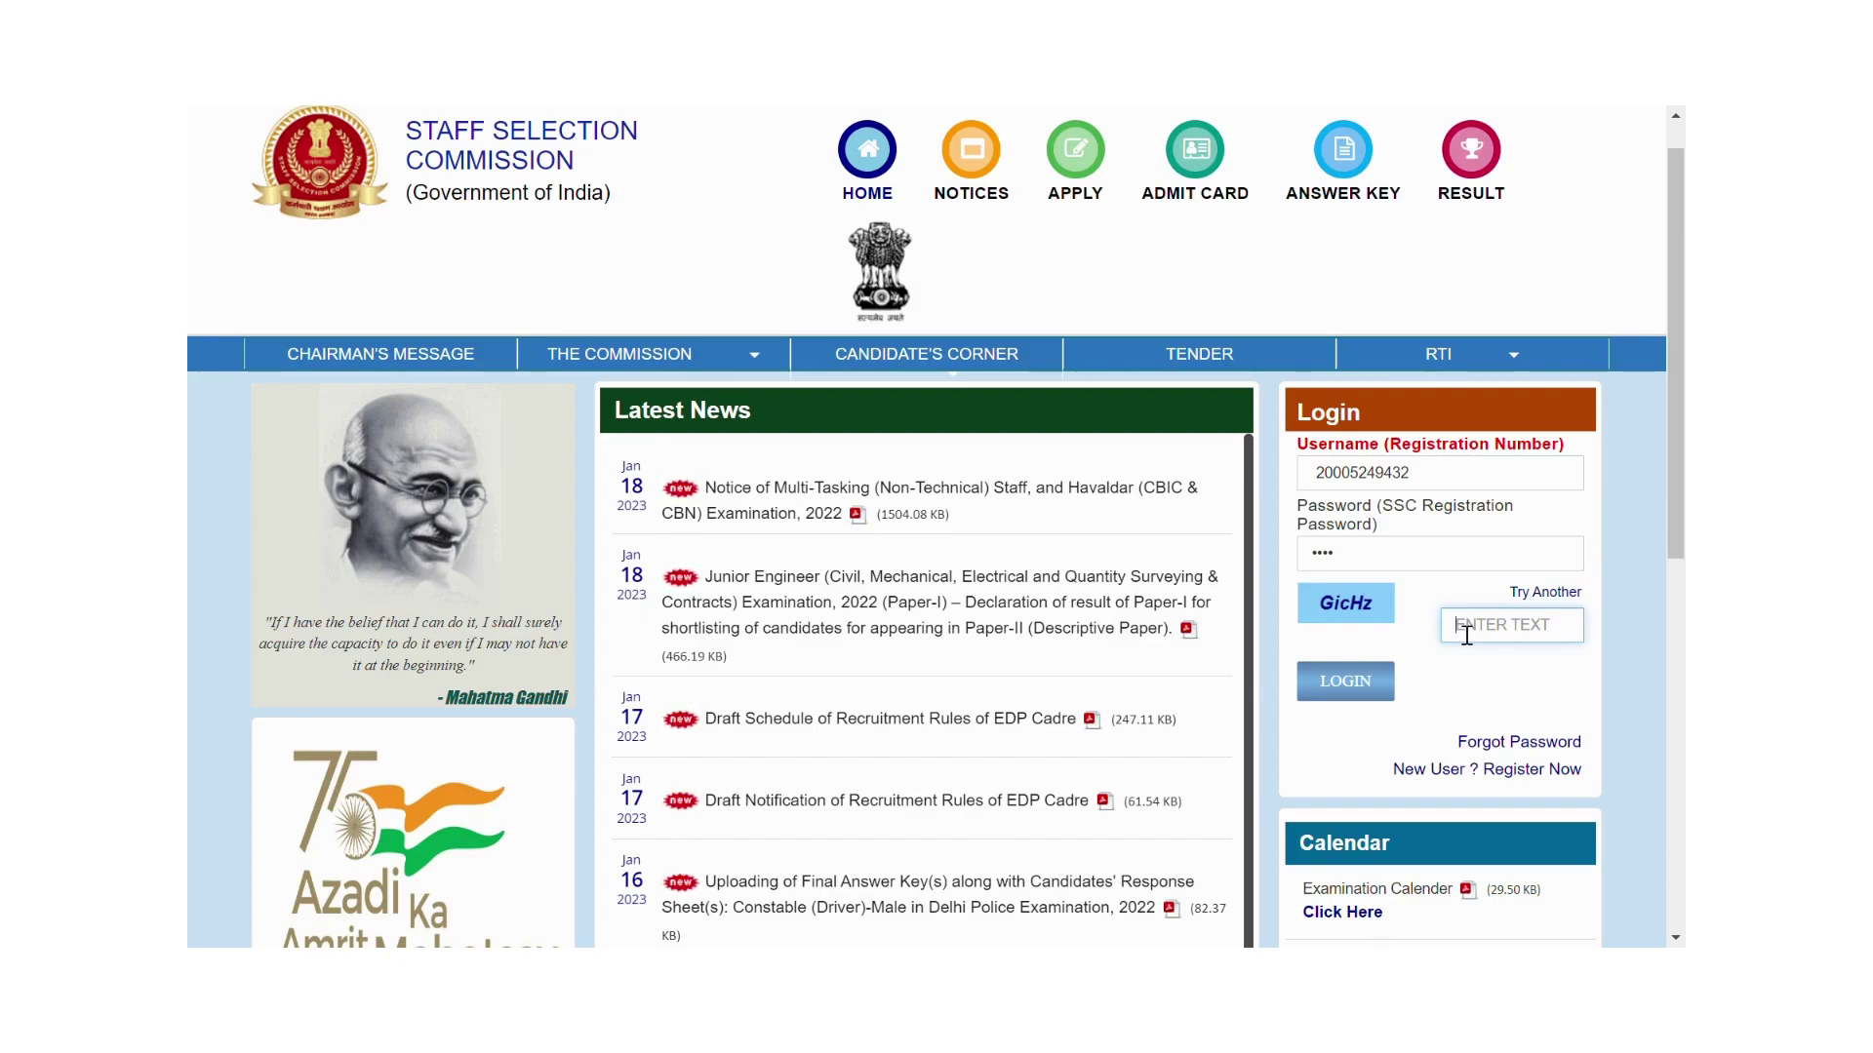
type("Gic")
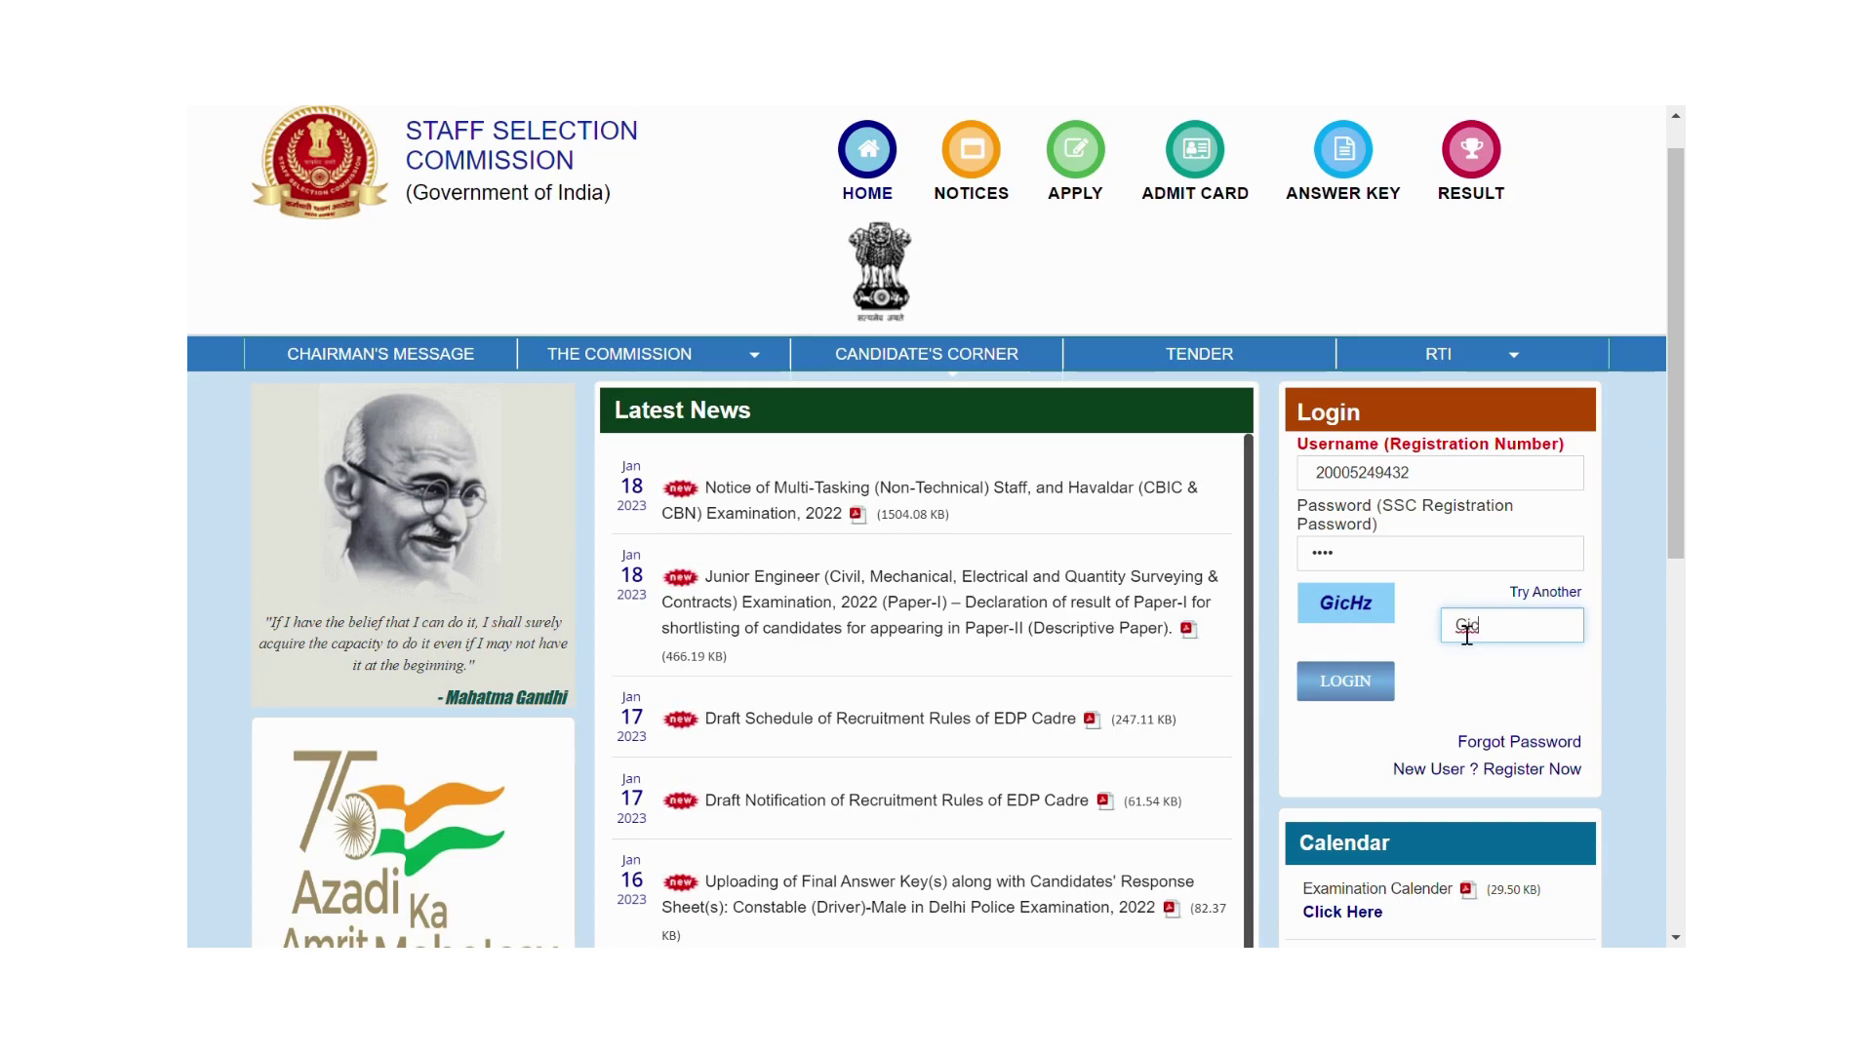
type("Hz")
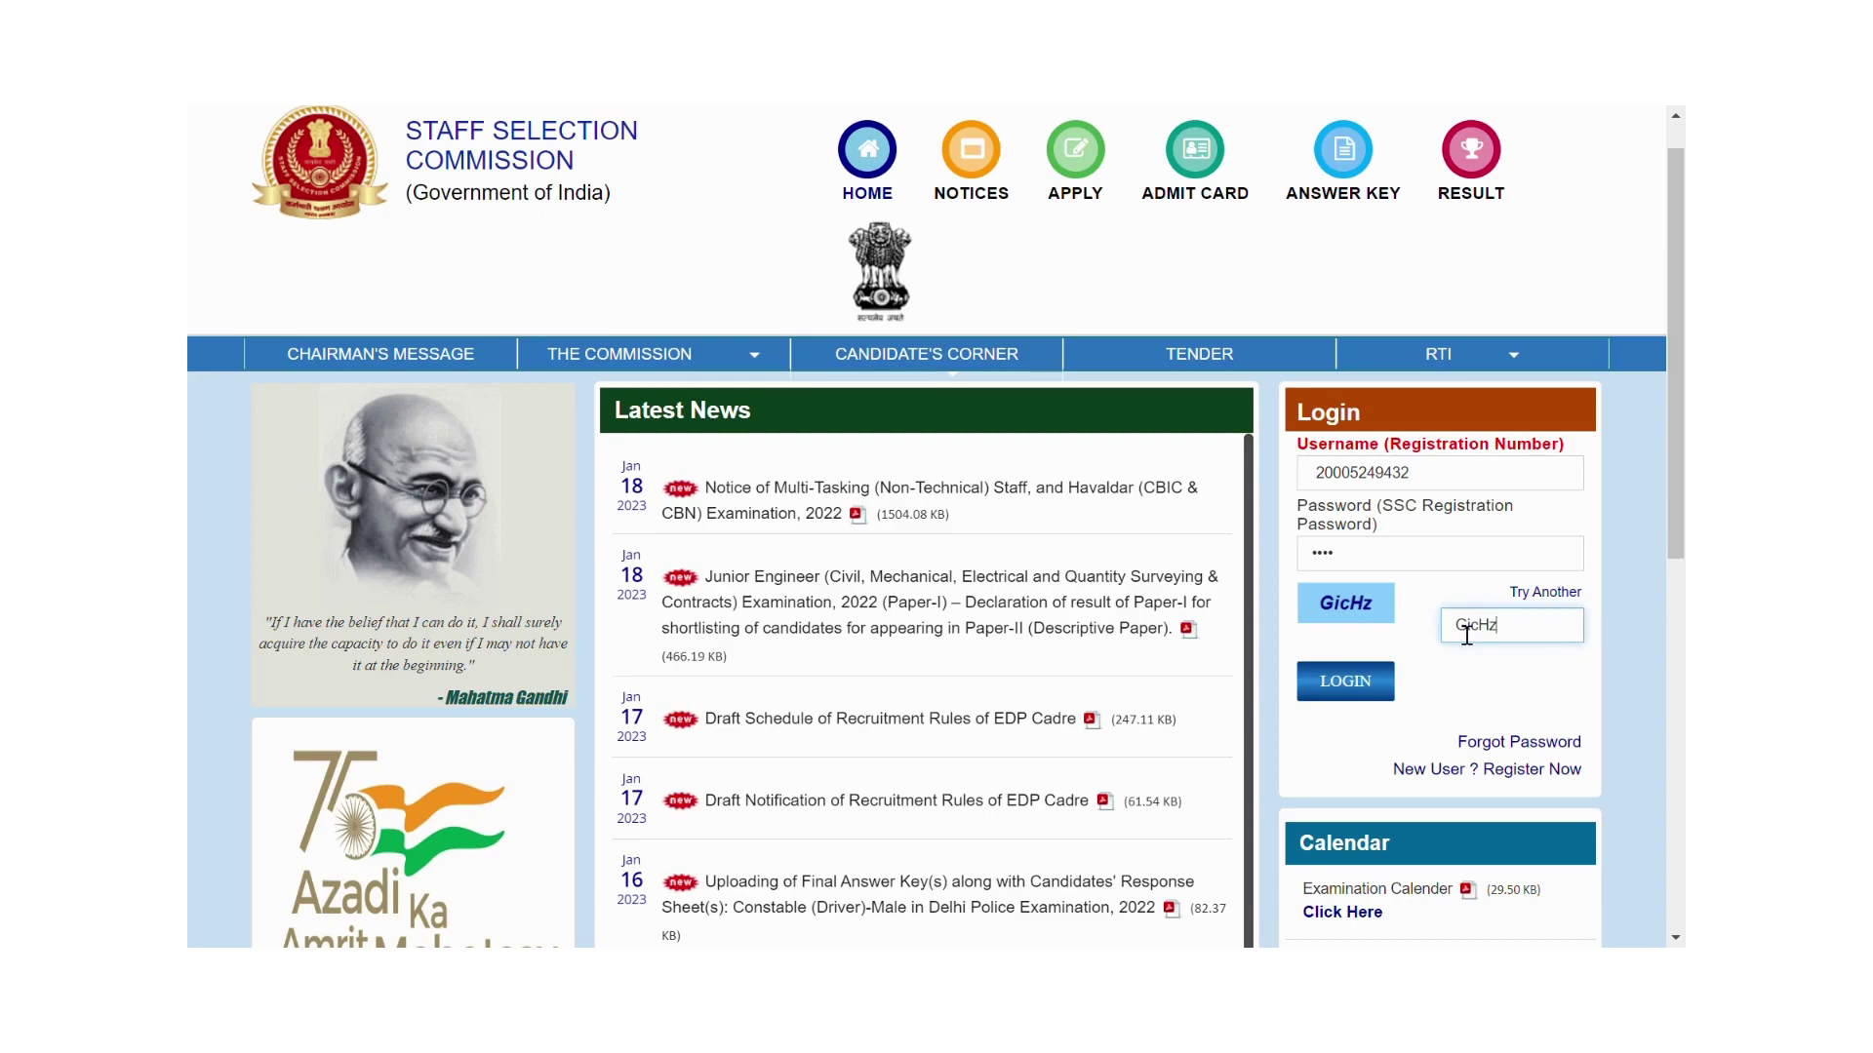
left_click(1368, 689)
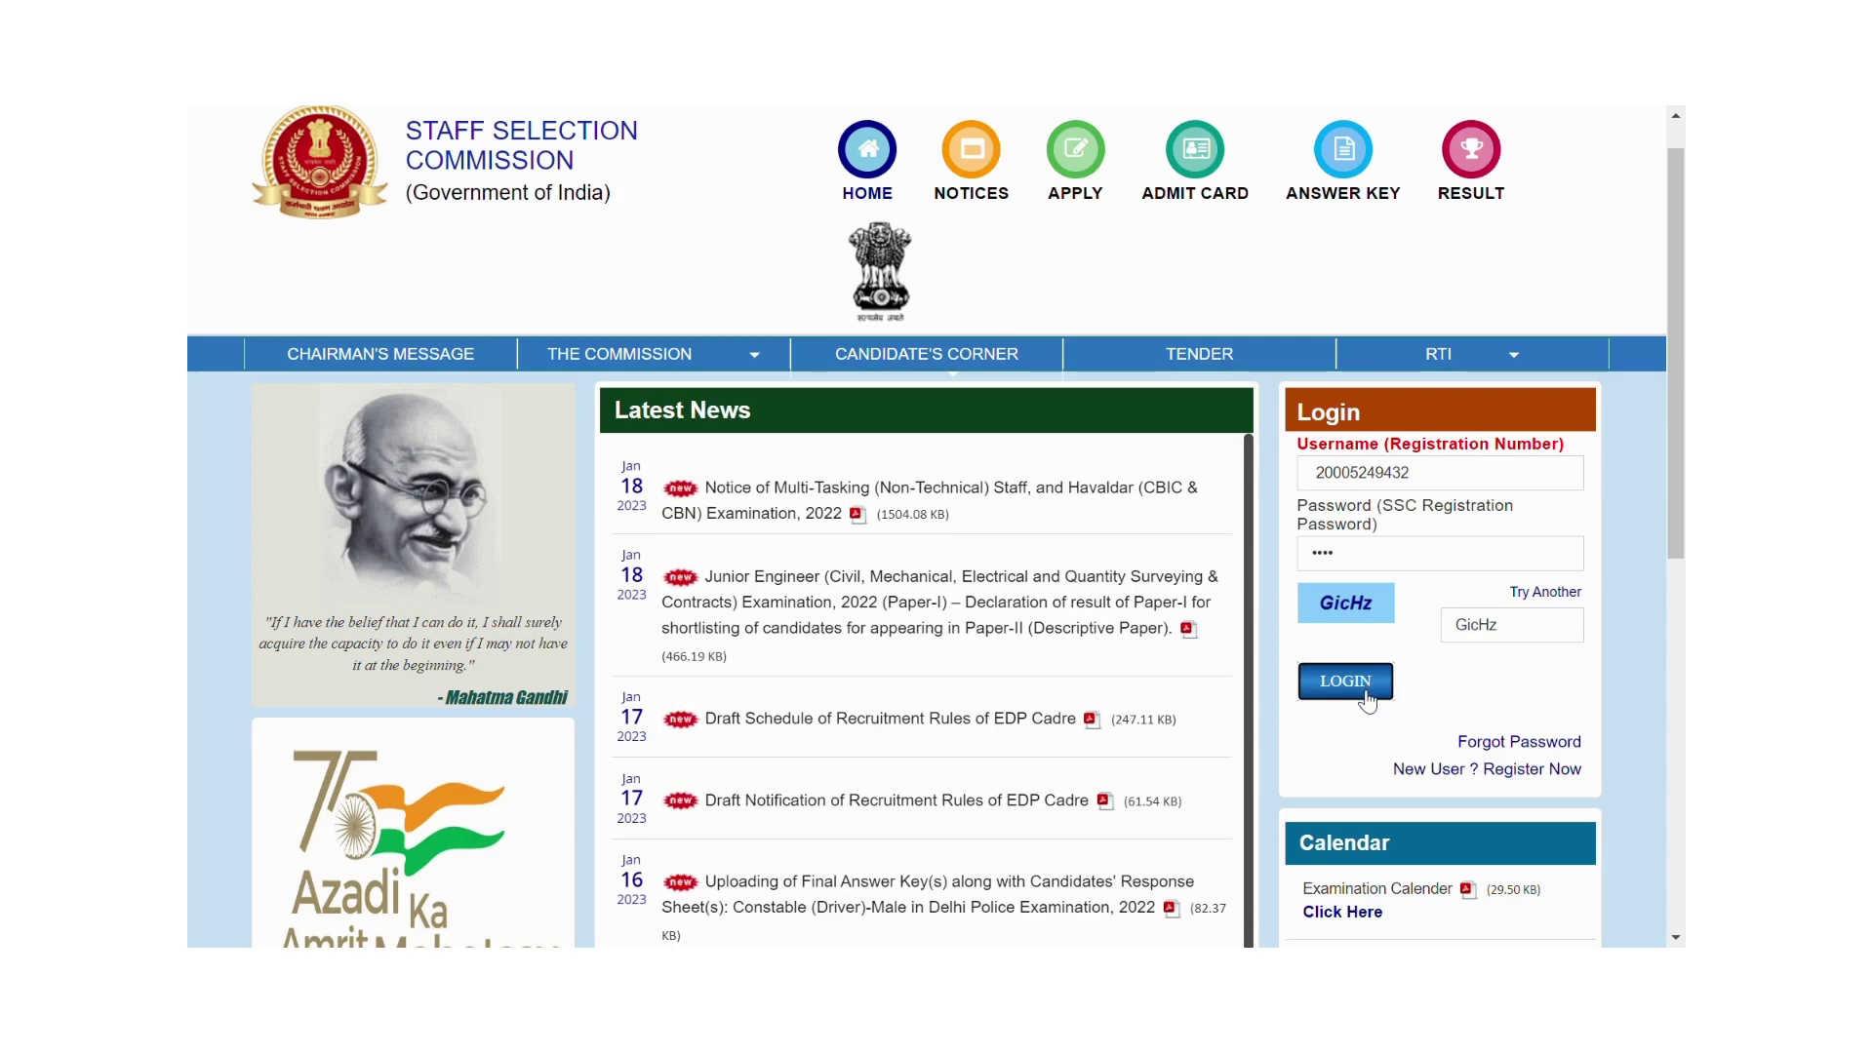
left_click(1363, 689)
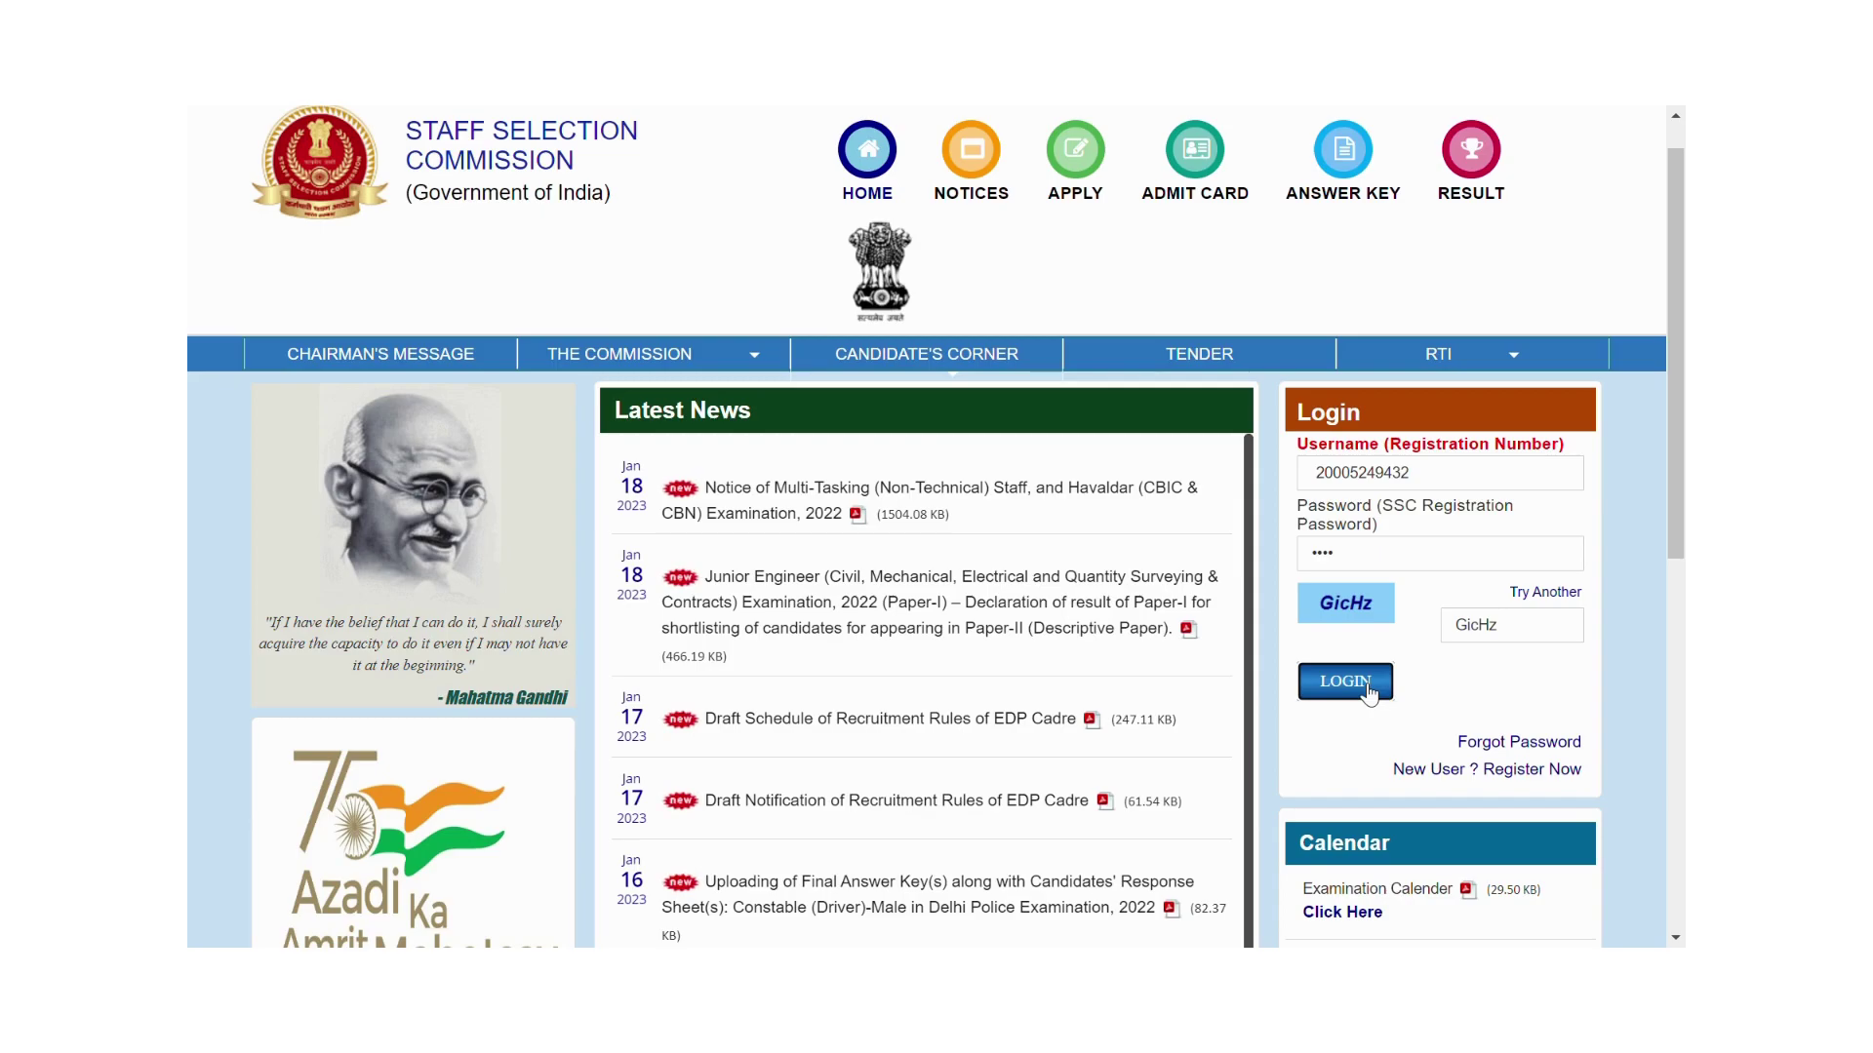